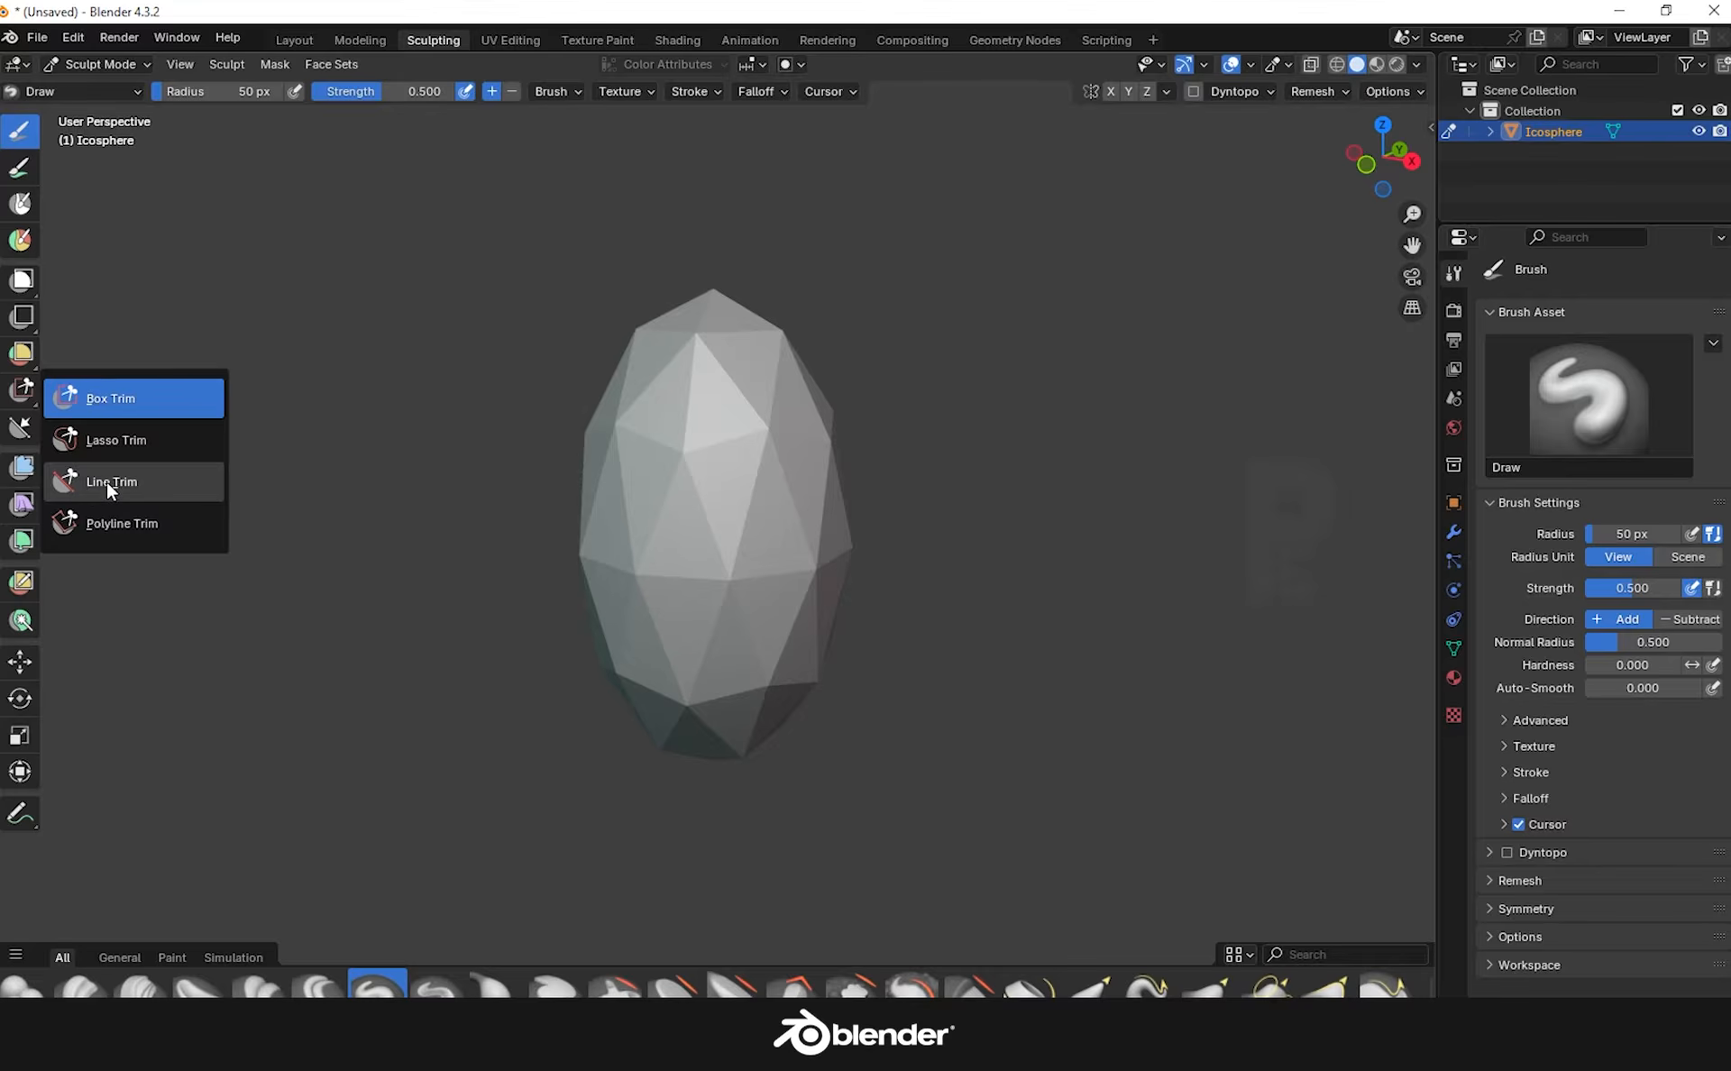
Use Line Trim in front view to cut away the icosphere's lower half along the X axis
{"action": "left_click", "coordinate": [107, 482]}
{"action": "middle_click_drag", "start_coordinate": [869, 753], "coordinate": [843, 636], "text": "shift"}
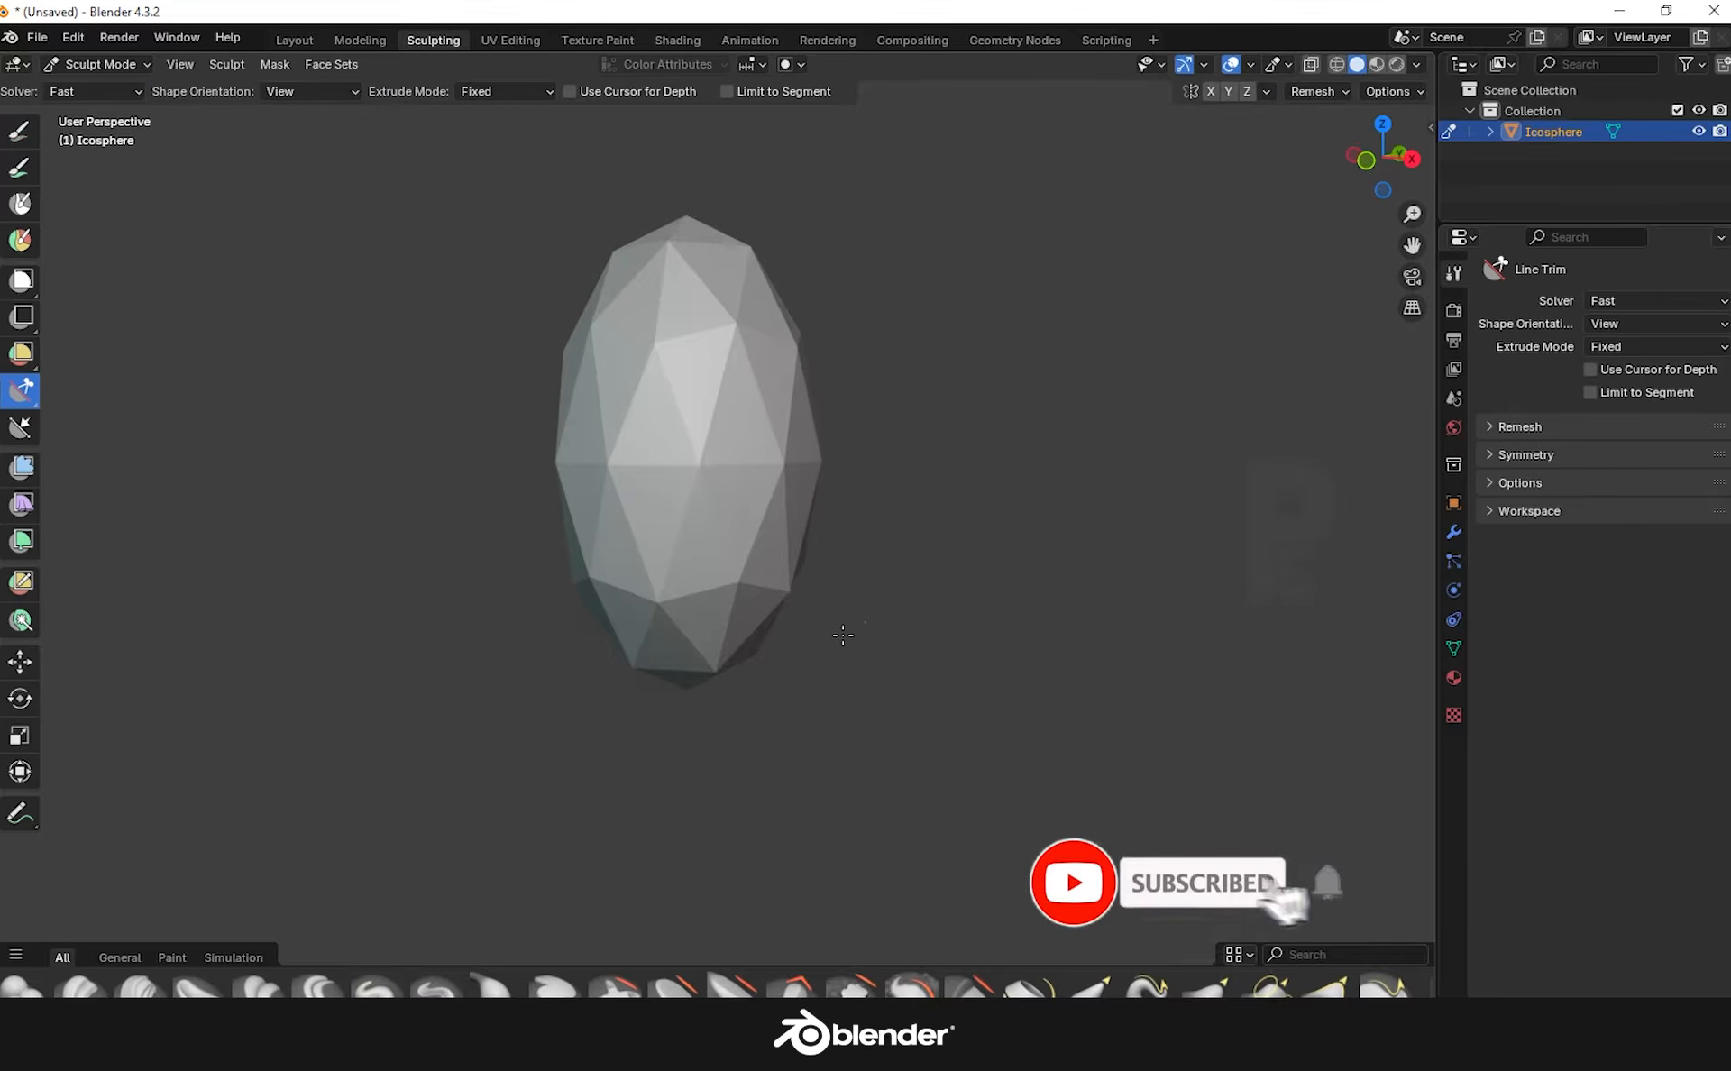
{"action": "key", "text": "KP_1"}
{"action": "left_click_drag", "start_coordinate": [601, 591], "coordinate": [958, 559]}
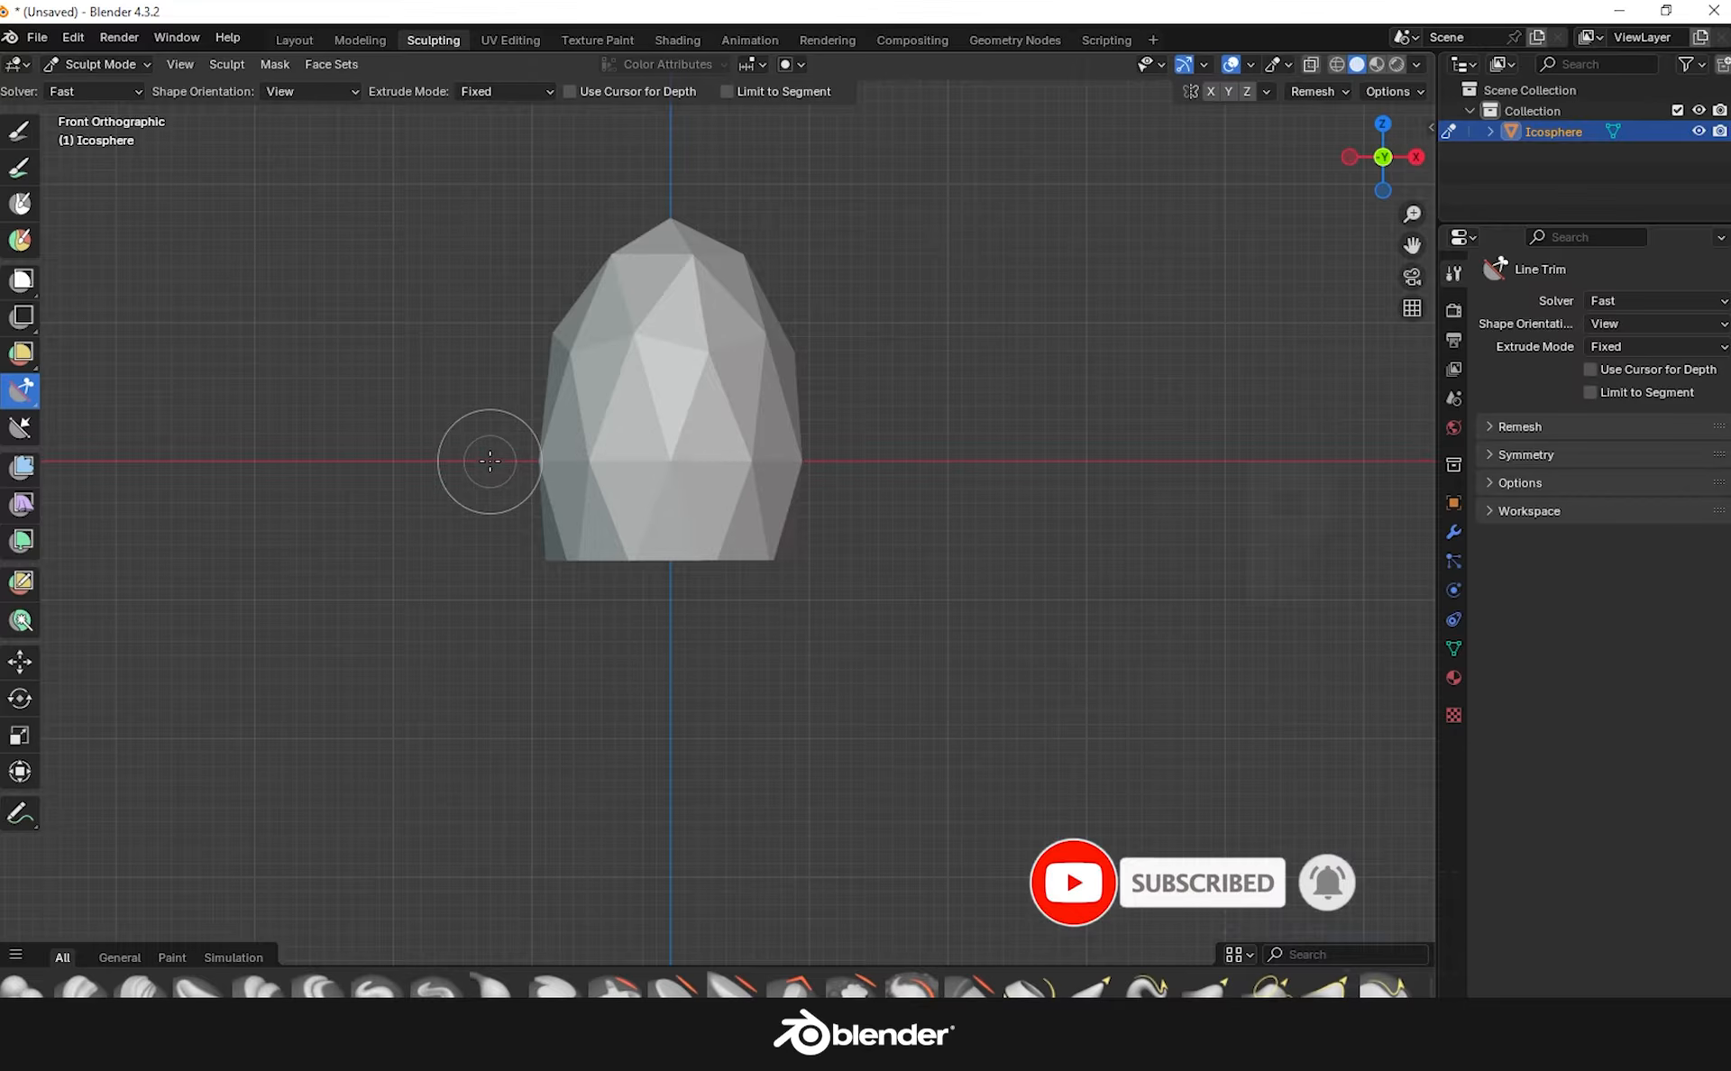
{"action": "left_click_drag", "start_coordinate": [489, 462], "coordinate": [946, 461]}
{"action": "middle_click_drag", "start_coordinate": [879, 485], "coordinate": [894, 573], "text": "shift"}
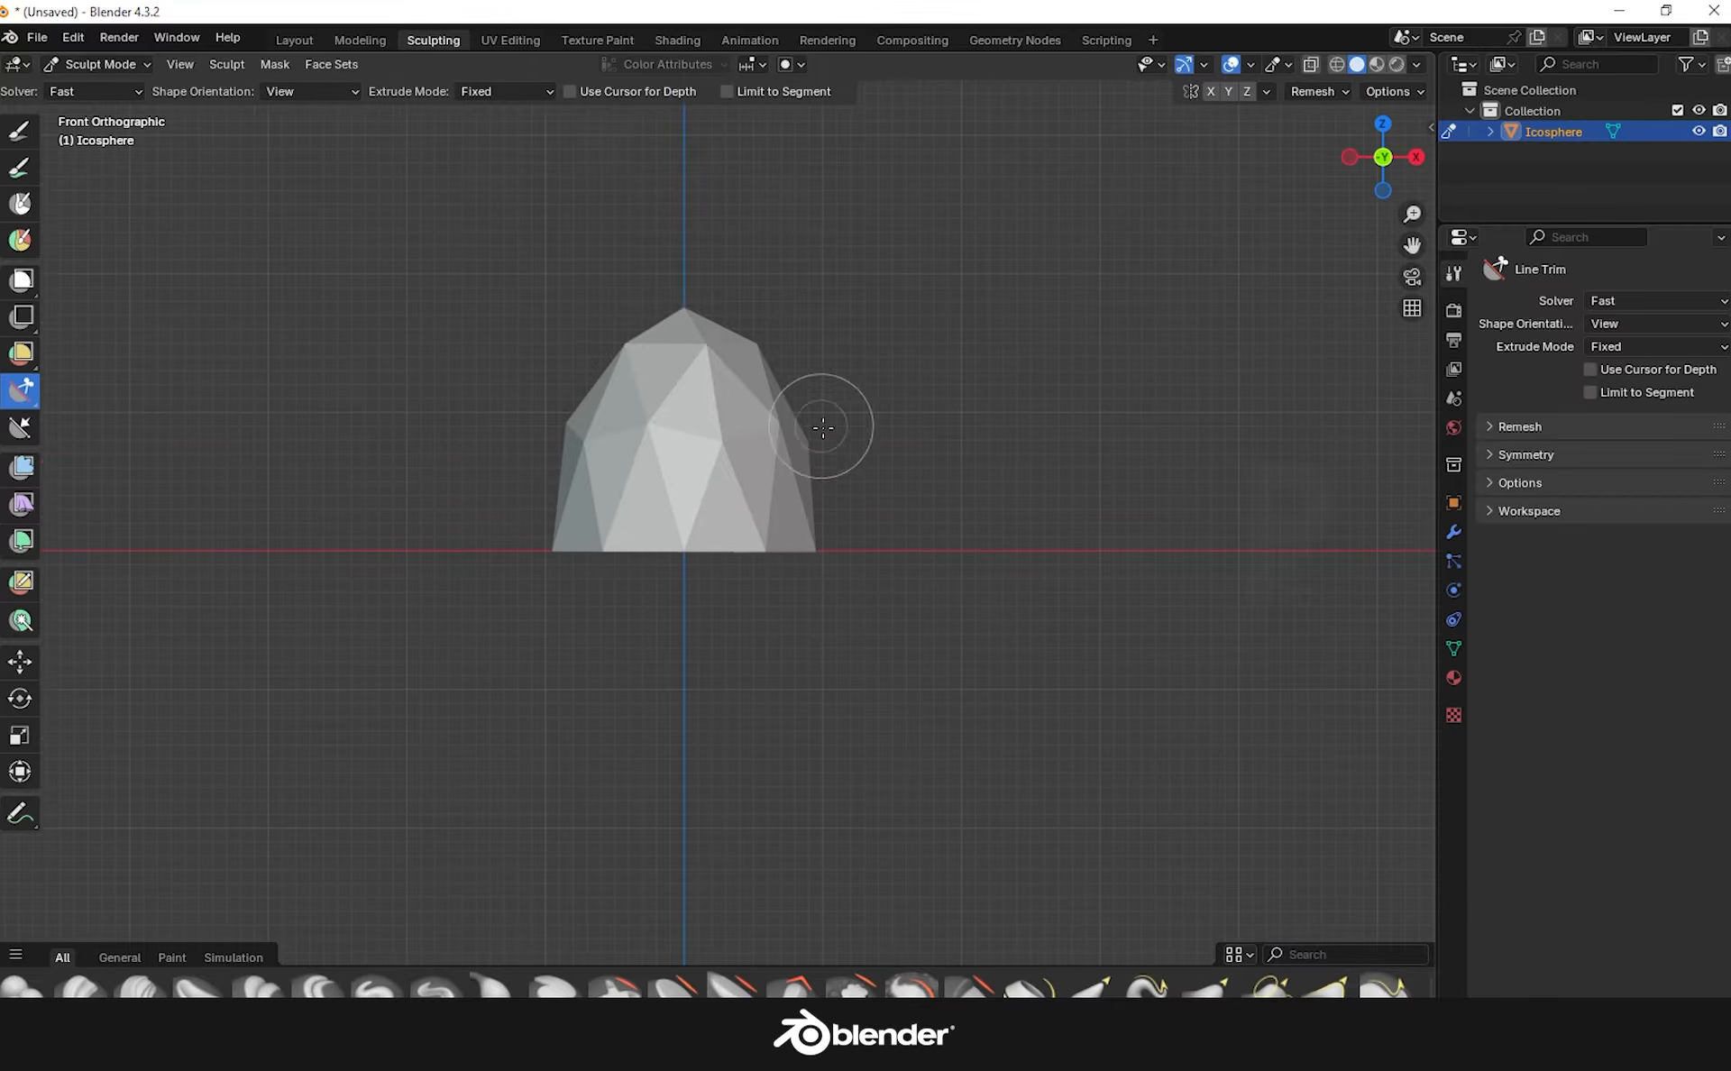
Slice off the dome's peak at a slant and trim its upper side with straight cuts
{"action": "left_click_drag", "start_coordinate": [556, 234], "coordinate": [556, 234]}
{"action": "left_click_drag", "start_coordinate": [495, 458], "coordinate": [546, 454]}
{"action": "key", "text": "ctrl+z"}
{"action": "middle_click_drag", "start_coordinate": [760, 530], "coordinate": [845, 544]}
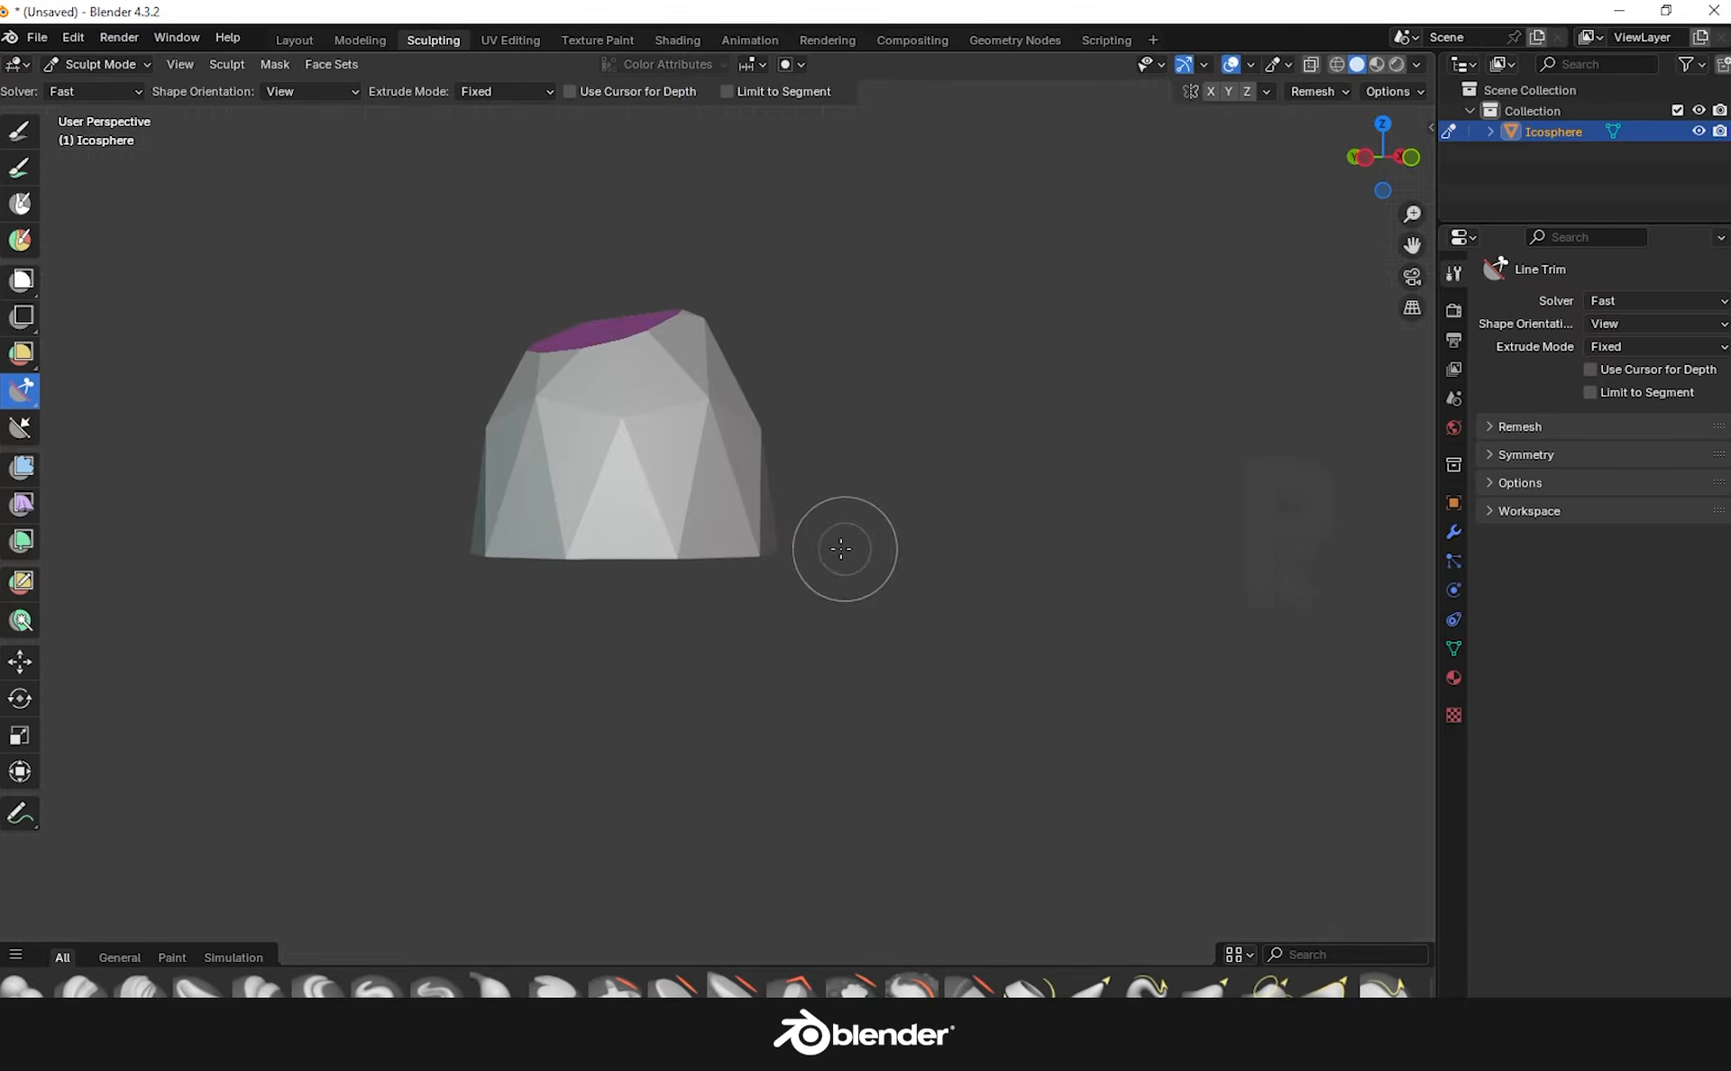
{"action": "left_click_drag", "start_coordinate": [820, 545], "coordinate": [594, 268]}
{"action": "middle_click_drag", "start_coordinate": [609, 317], "coordinate": [791, 552]}
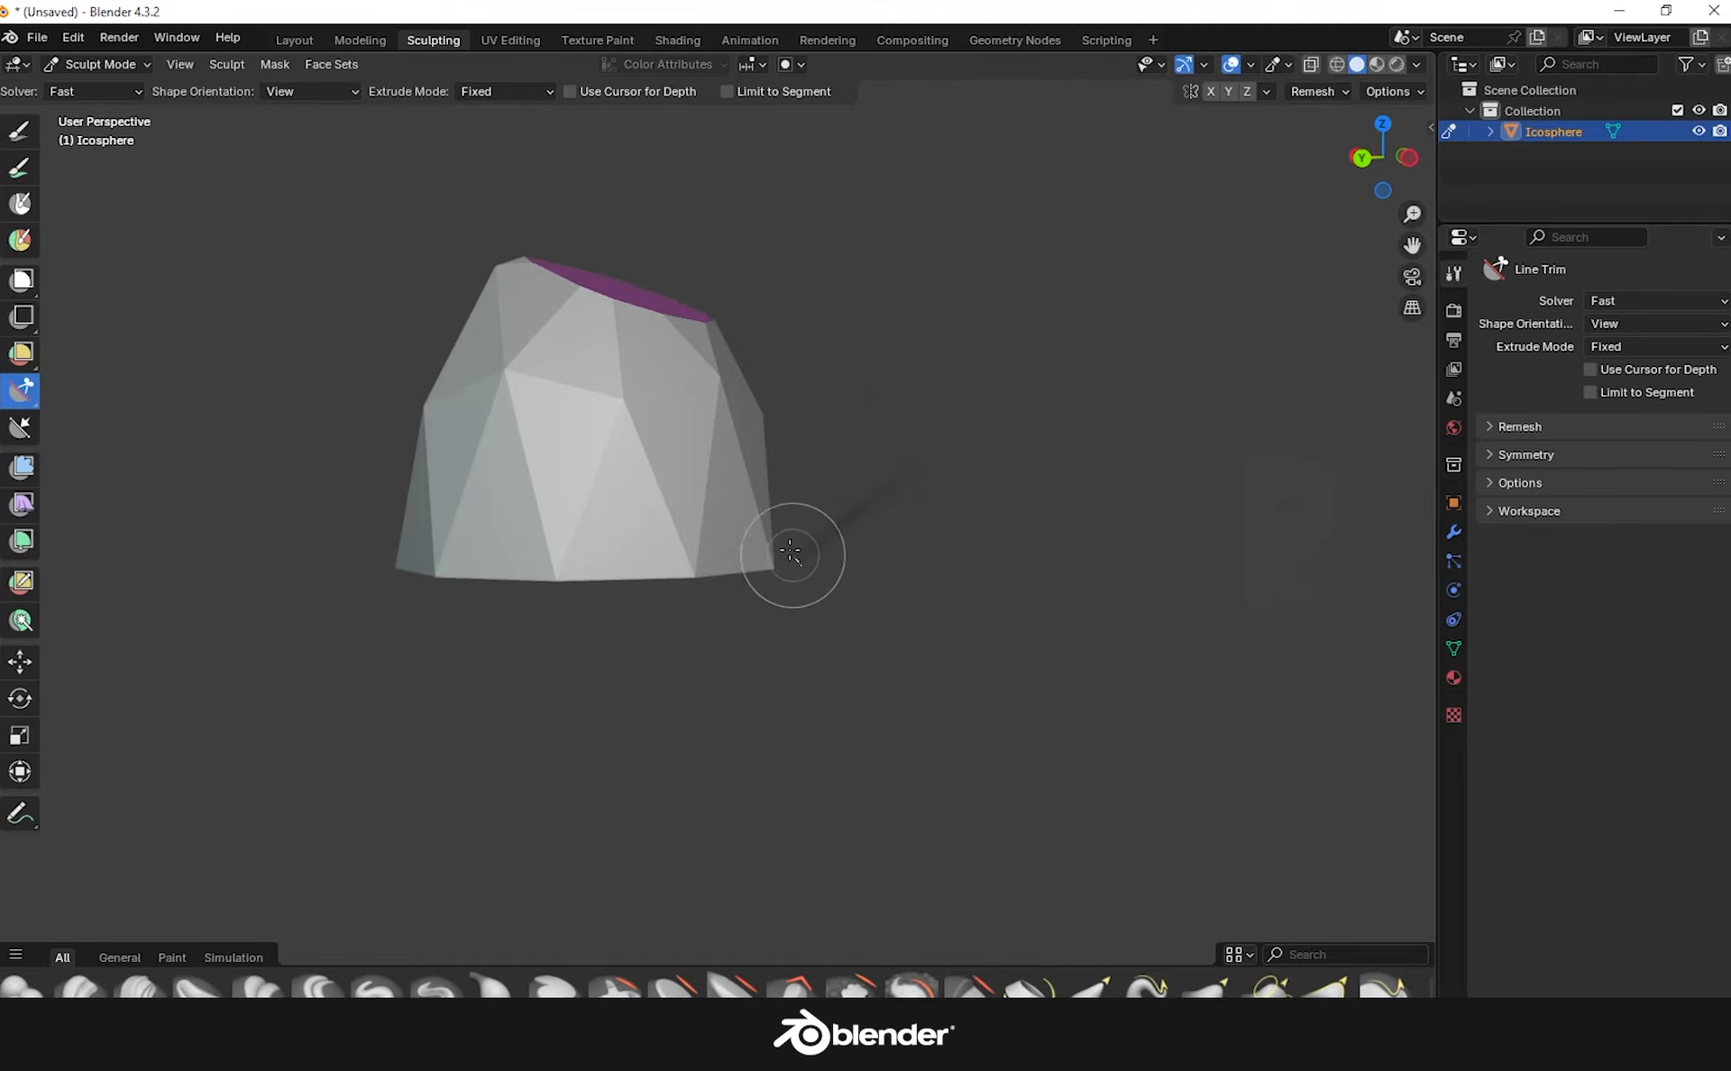
Trim large slanted facets into the dome's upper front and flank
{"action": "mouse_move", "coordinate": [748, 479]}
{"action": "middle_mouse_down"}
{"action": "mouse_move", "coordinate": [954, 580]}
{"action": "mouse_move", "coordinate": [1124, 571]}
{"action": "mouse_move", "coordinate": [900, 631]}
{"action": "mouse_move", "coordinate": [930, 651]}
{"action": "mouse_move", "coordinate": [991, 642]}
{"action": "middle_mouse_up"}
{"action": "scroll", "coordinate": [930, 651], "scroll_direction": "down", "scroll_amount": 2}
{"action": "left_click_drag", "start_coordinate": [997, 646], "coordinate": [763, 297]}
{"action": "mouse_move", "coordinate": [811, 433]}
{"action": "middle_mouse_down"}
{"action": "mouse_move", "coordinate": [1016, 607]}
{"action": "mouse_move", "coordinate": [723, 595]}
{"action": "mouse_move", "coordinate": [902, 577]}
{"action": "mouse_move", "coordinate": [881, 540]}
{"action": "middle_mouse_up"}
{"action": "scroll", "coordinate": [863, 542], "scroll_direction": "up", "scroll_amount": 2}
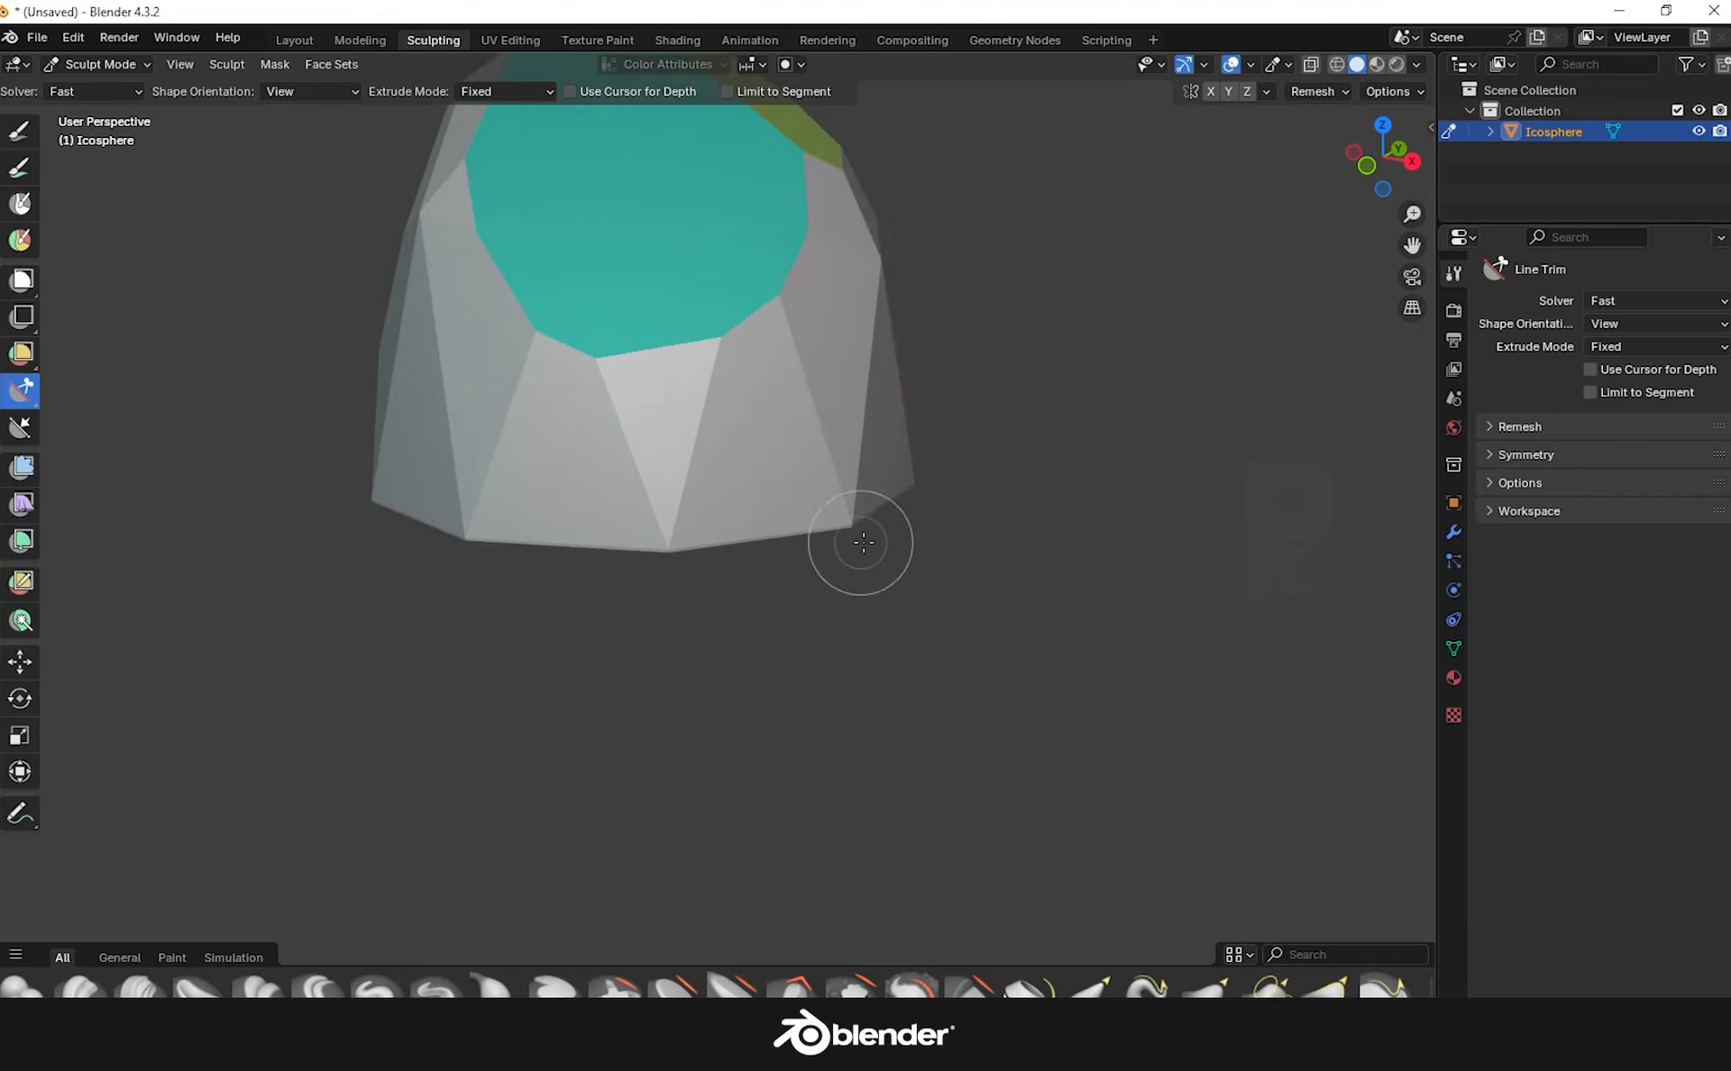
{"action": "left_click_drag", "start_coordinate": [828, 145], "coordinate": [827, 144]}
{"action": "middle_click_drag", "start_coordinate": [888, 531], "coordinate": [945, 500]}
{"action": "left_click_drag", "start_coordinate": [832, 566], "coordinate": [905, 469]}
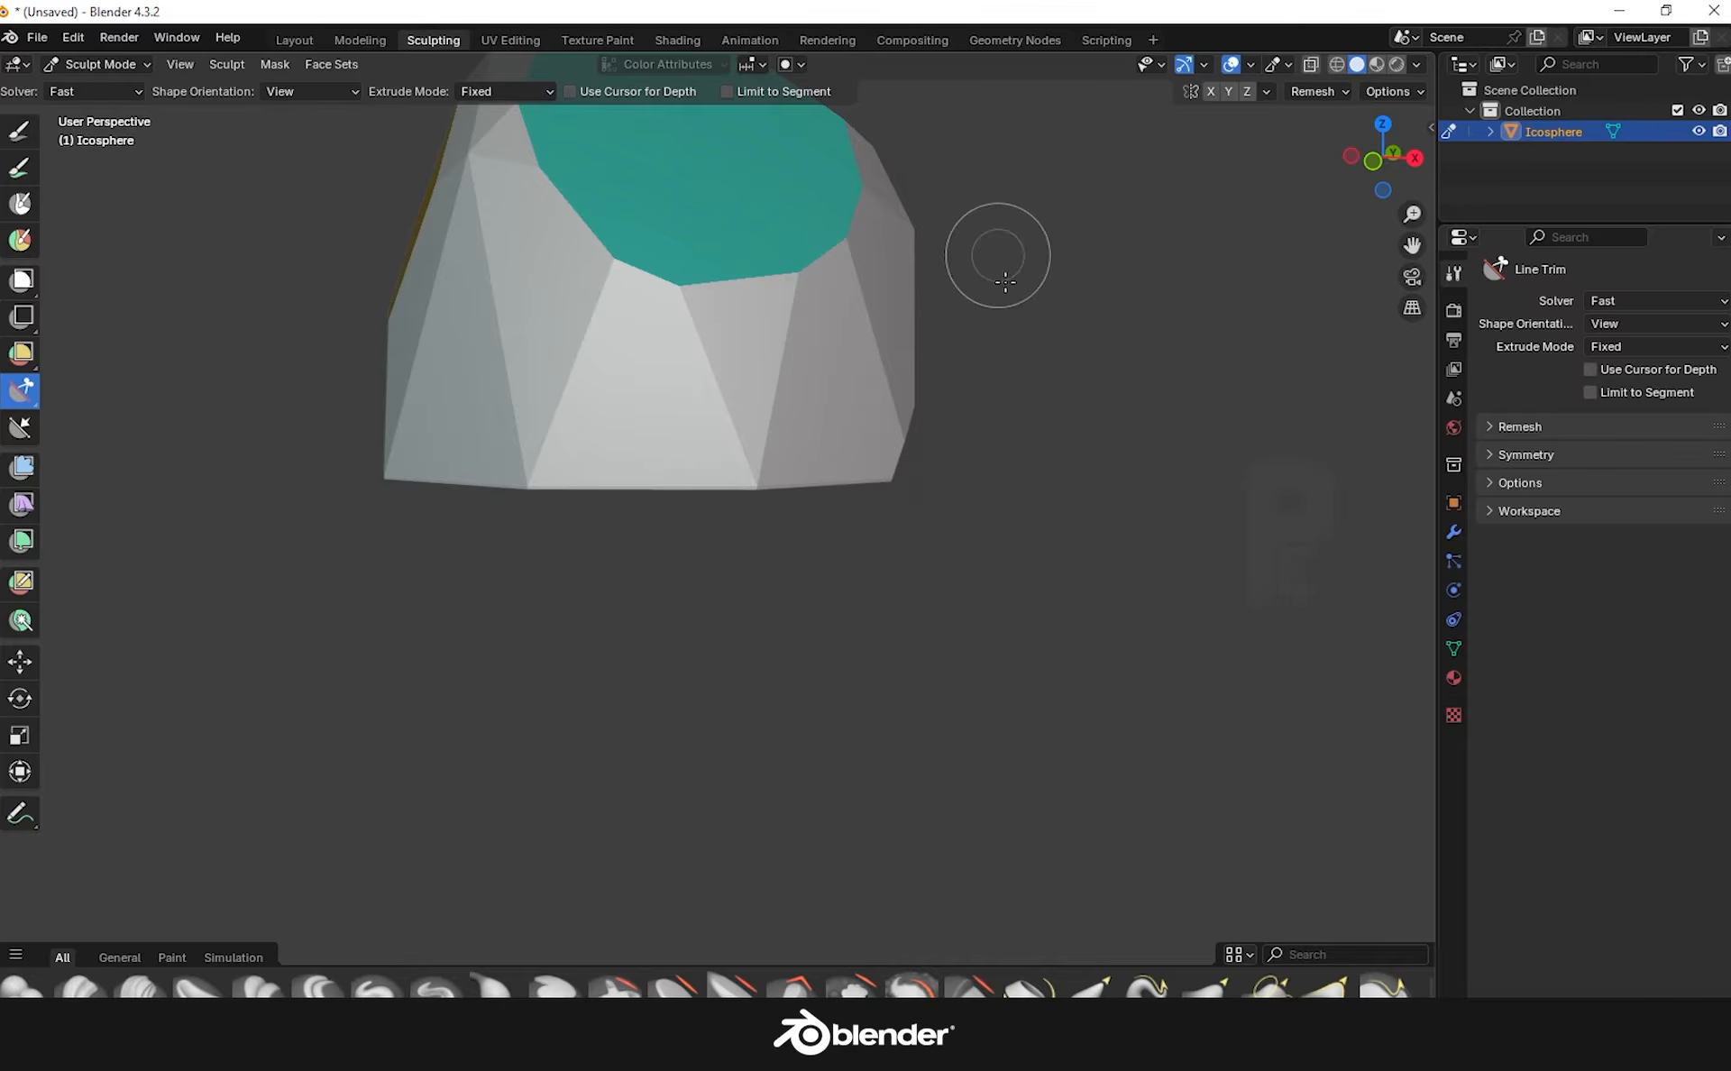
Cut further flat facets around the dome from other angles, including one low corner at its base
{"action": "scroll", "coordinate": [1008, 546], "scroll_direction": "down", "scroll_amount": 3}
{"action": "middle_click_drag", "start_coordinate": [973, 587], "coordinate": [906, 574]}
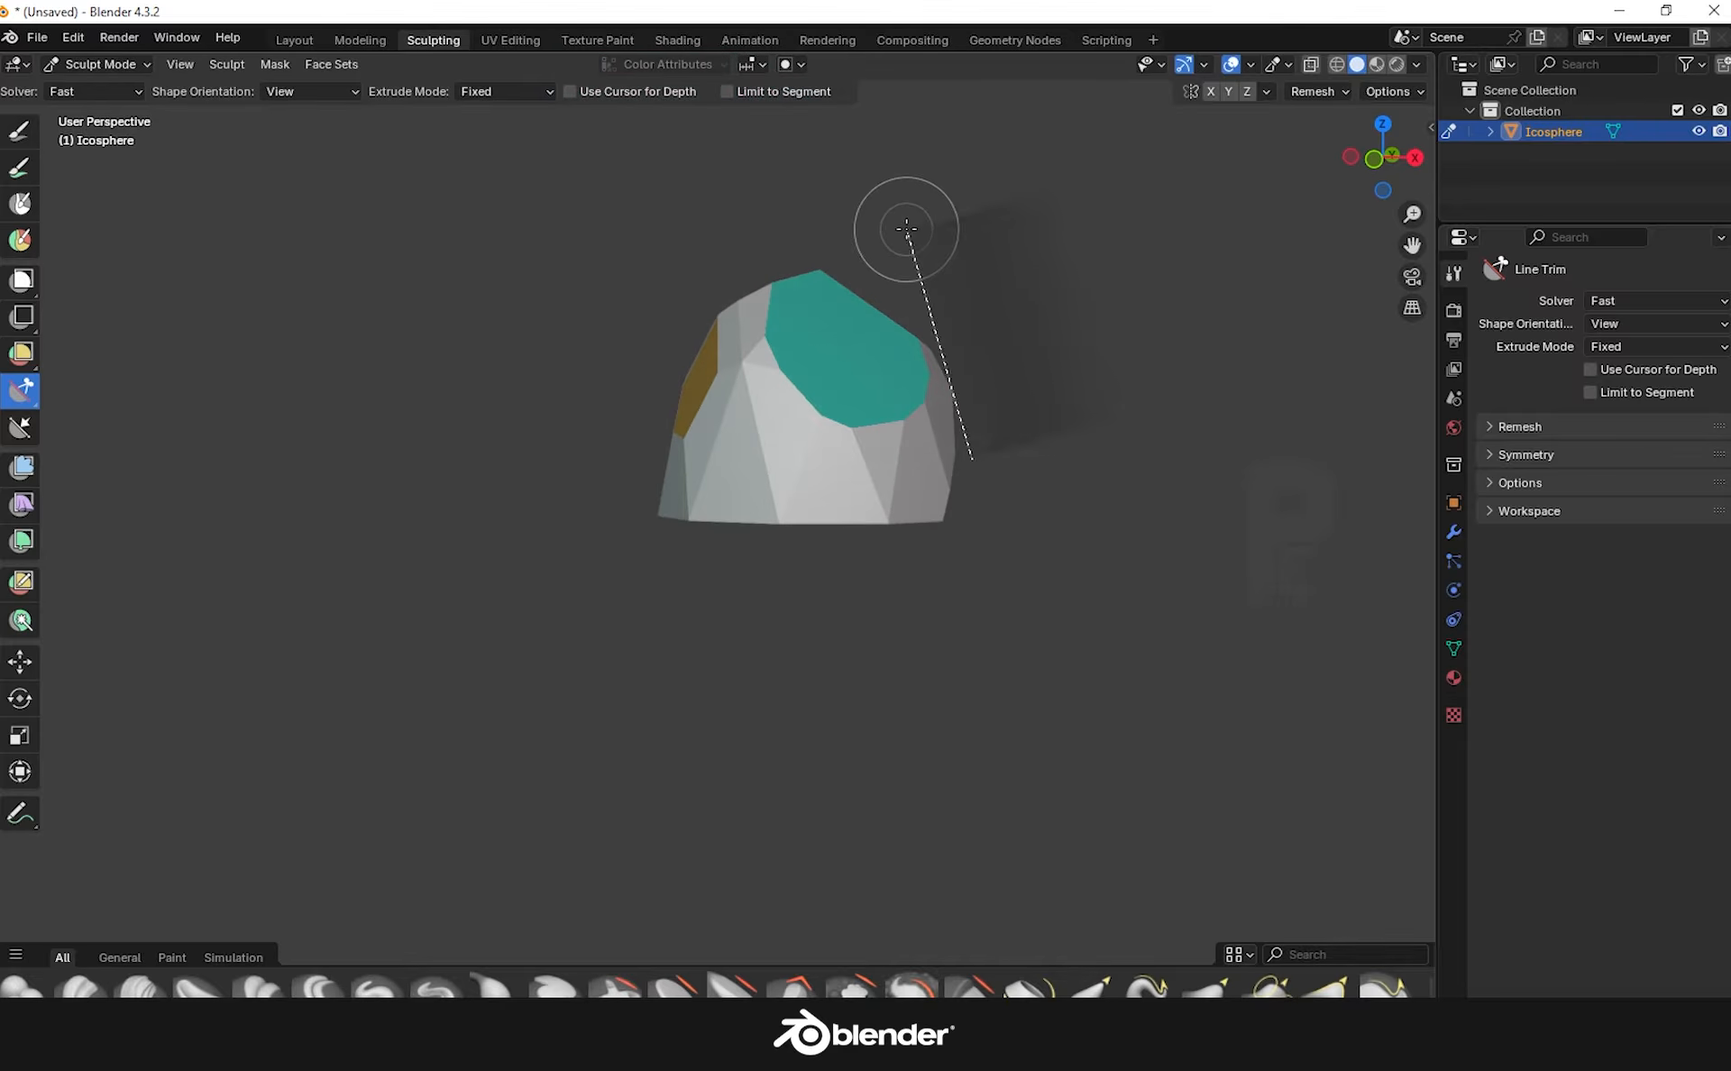
{"action": "mouse_move", "coordinate": [1014, 617]}
{"action": "left_mouse_down"}
{"action": "mouse_move", "coordinate": [871, 191]}
{"action": "mouse_move", "coordinate": [906, 160]}
{"action": "left_mouse_up"}
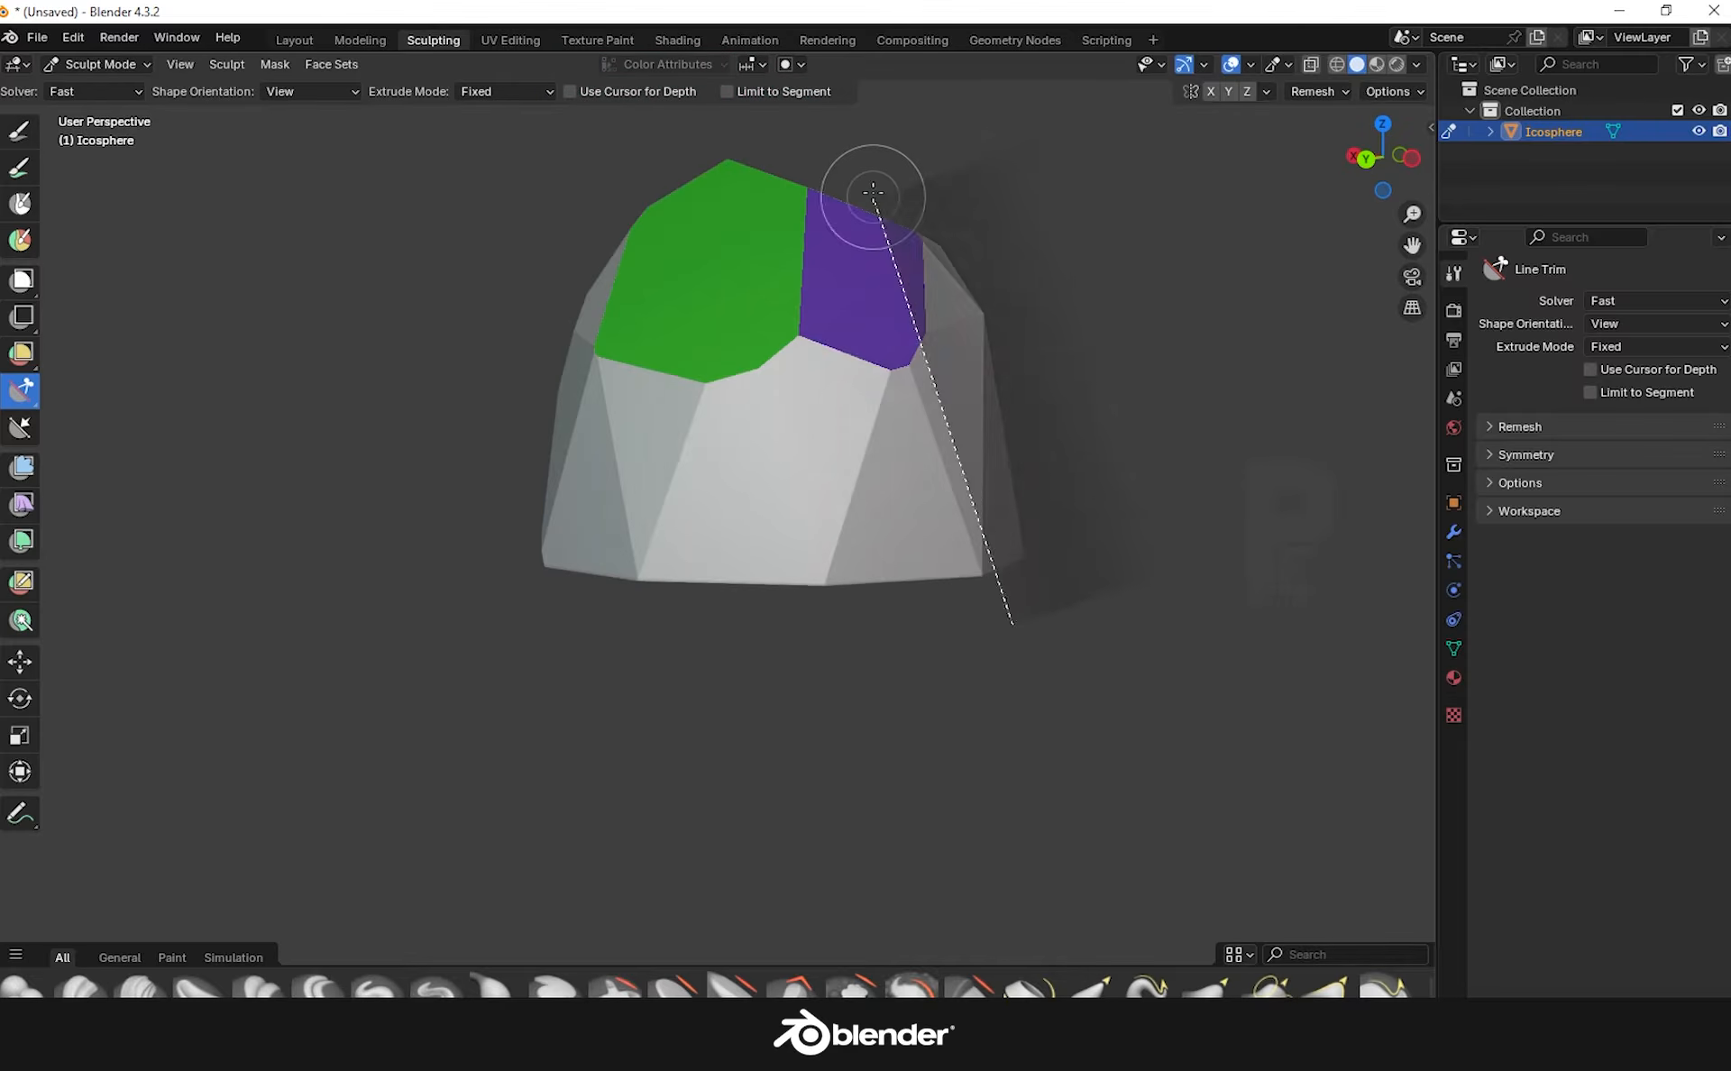
{"action": "middle_click_drag", "start_coordinate": [916, 376], "coordinate": [955, 641]}
{"action": "left_click_drag", "start_coordinate": [955, 641], "coordinate": [877, 156]}
{"action": "middle_click_drag", "start_coordinate": [912, 352], "coordinate": [939, 577]}
{"action": "mouse_move", "coordinate": [701, 704]}
{"action": "left_mouse_down"}
{"action": "mouse_move", "coordinate": [874, 306]}
{"action": "mouse_move", "coordinate": [920, 472]}
{"action": "left_mouse_up"}
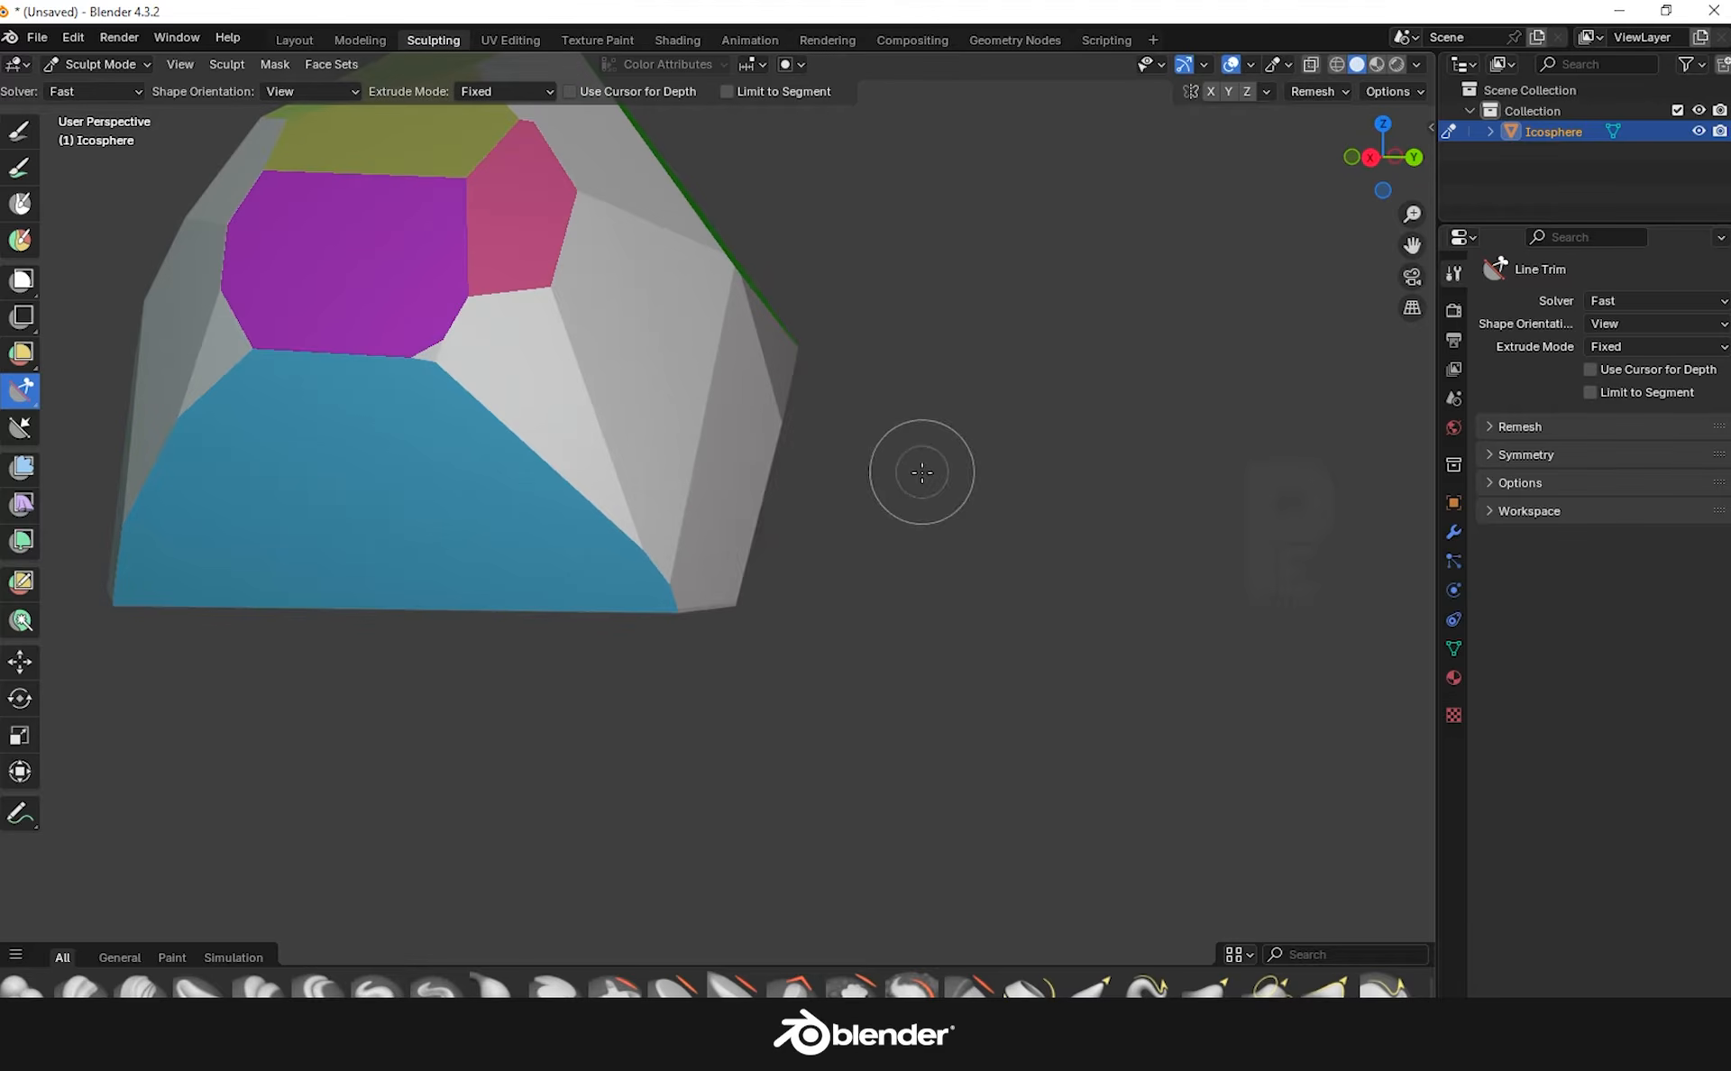
Trim the dome's remaining rounded flanks and lower edge into an irregular faceted rock
{"action": "mouse_move", "coordinate": [920, 472]}
{"action": "middle_mouse_down"}
{"action": "mouse_move", "coordinate": [679, 541]}
{"action": "mouse_move", "coordinate": [998, 529]}
{"action": "middle_mouse_up"}
{"action": "left_click_drag", "start_coordinate": [741, 725], "coordinate": [847, 172]}
{"action": "mouse_move", "coordinate": [911, 448]}
{"action": "middle_mouse_down"}
{"action": "mouse_move", "coordinate": [722, 456]}
{"action": "mouse_move", "coordinate": [495, 541]}
{"action": "mouse_move", "coordinate": [563, 667]}
{"action": "middle_mouse_up"}
{"action": "left_click_drag", "start_coordinate": [562, 667], "coordinate": [753, 322]}
{"action": "mouse_move", "coordinate": [754, 541]}
{"action": "middle_mouse_down"}
{"action": "mouse_move", "coordinate": [568, 587]}
{"action": "mouse_move", "coordinate": [761, 568]}
{"action": "middle_mouse_up"}
{"action": "middle_click_drag", "start_coordinate": [595, 577], "coordinate": [715, 591]}
{"action": "middle_click_drag", "start_coordinate": [315, 721], "coordinate": [503, 693]}
{"action": "middle_click_drag", "start_coordinate": [639, 617], "coordinate": [406, 668]}
Return to the Layout workspace and enable cavity shading for the viewport
{"action": "left_click", "coordinate": [293, 40]}
{"action": "mouse_move", "coordinate": [530, 259]}
{"action": "middle_mouse_down"}
{"action": "mouse_move", "coordinate": [1001, 475]}
{"action": "mouse_move", "coordinate": [923, 502]}
{"action": "mouse_move", "coordinate": [844, 466]}
{"action": "mouse_move", "coordinate": [767, 513]}
{"action": "middle_mouse_up"}
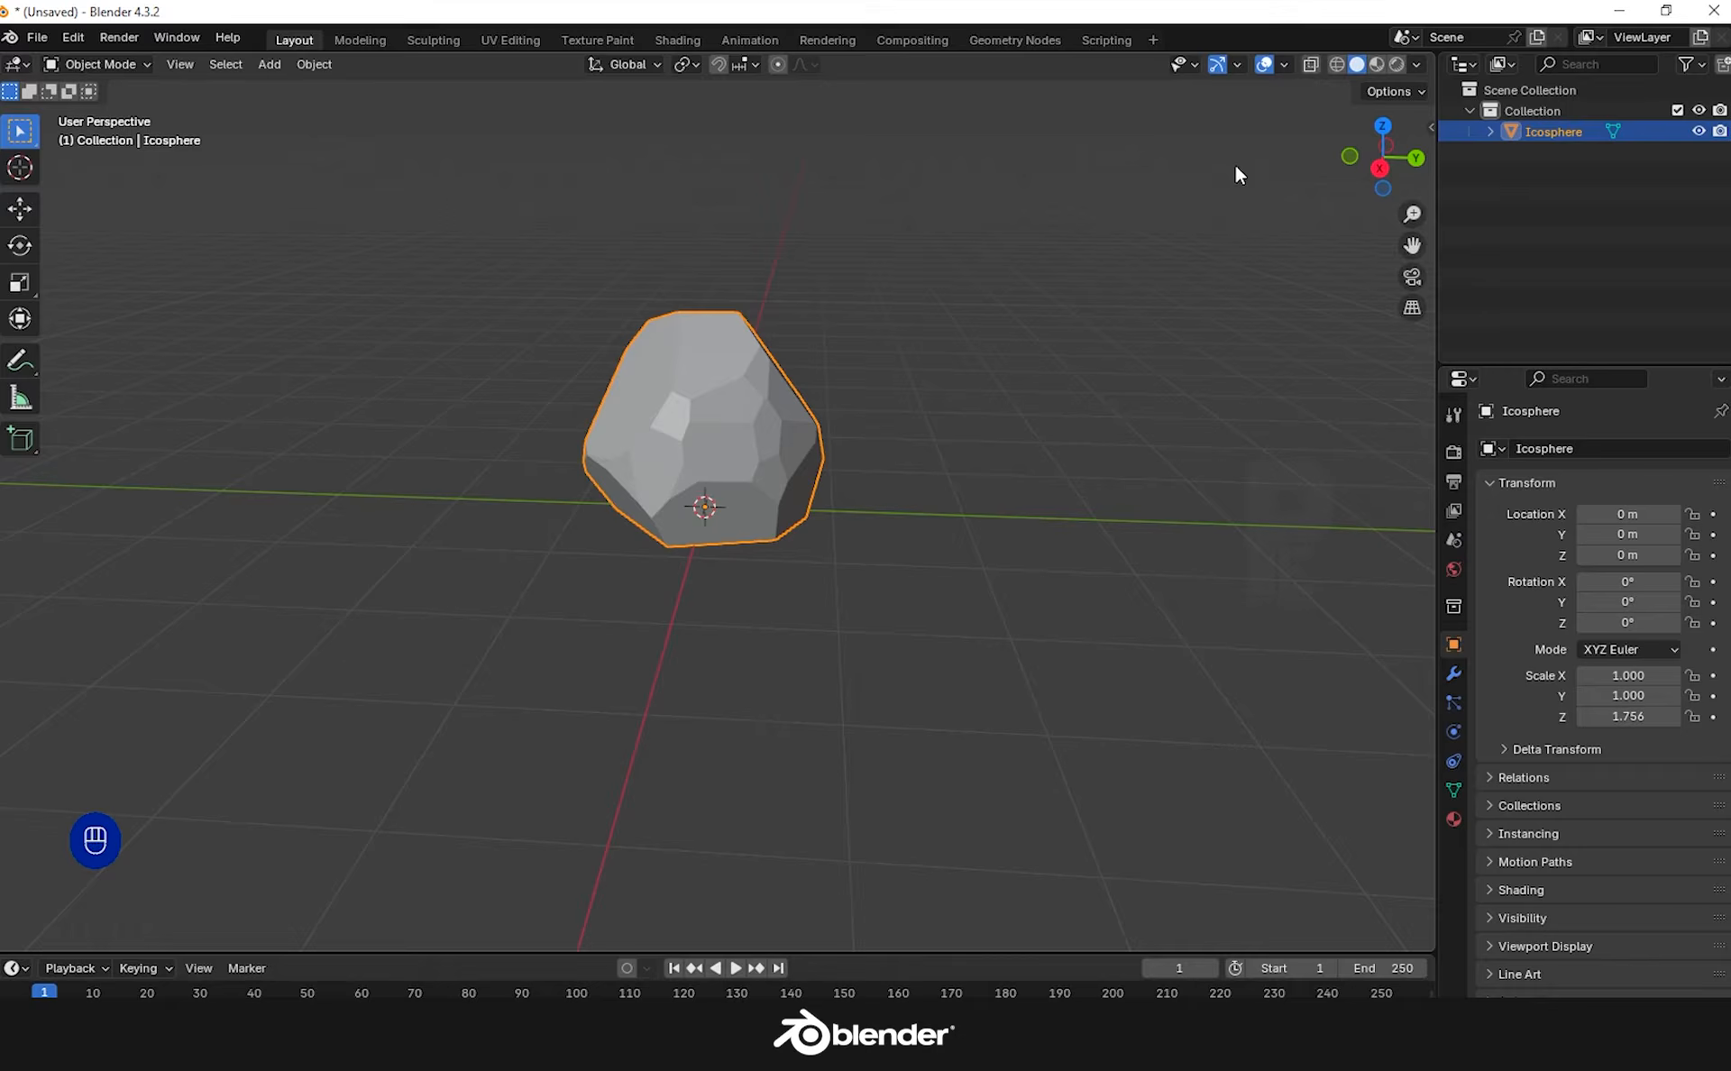
{"action": "left_click", "coordinate": [1418, 64]}
{"action": "left_click", "coordinate": [1297, 586]}
Stretch the rock vertically to a Z scale of about 2.42
{"action": "mouse_move", "coordinate": [928, 499]}
{"action": "middle_mouse_down"}
{"action": "mouse_move", "coordinate": [1002, 490]}
{"action": "mouse_move", "coordinate": [896, 493]}
{"action": "mouse_move", "coordinate": [731, 436]}
{"action": "middle_mouse_up"}
{"action": "key", "text": "s"}
{"action": "key", "text": "z"}
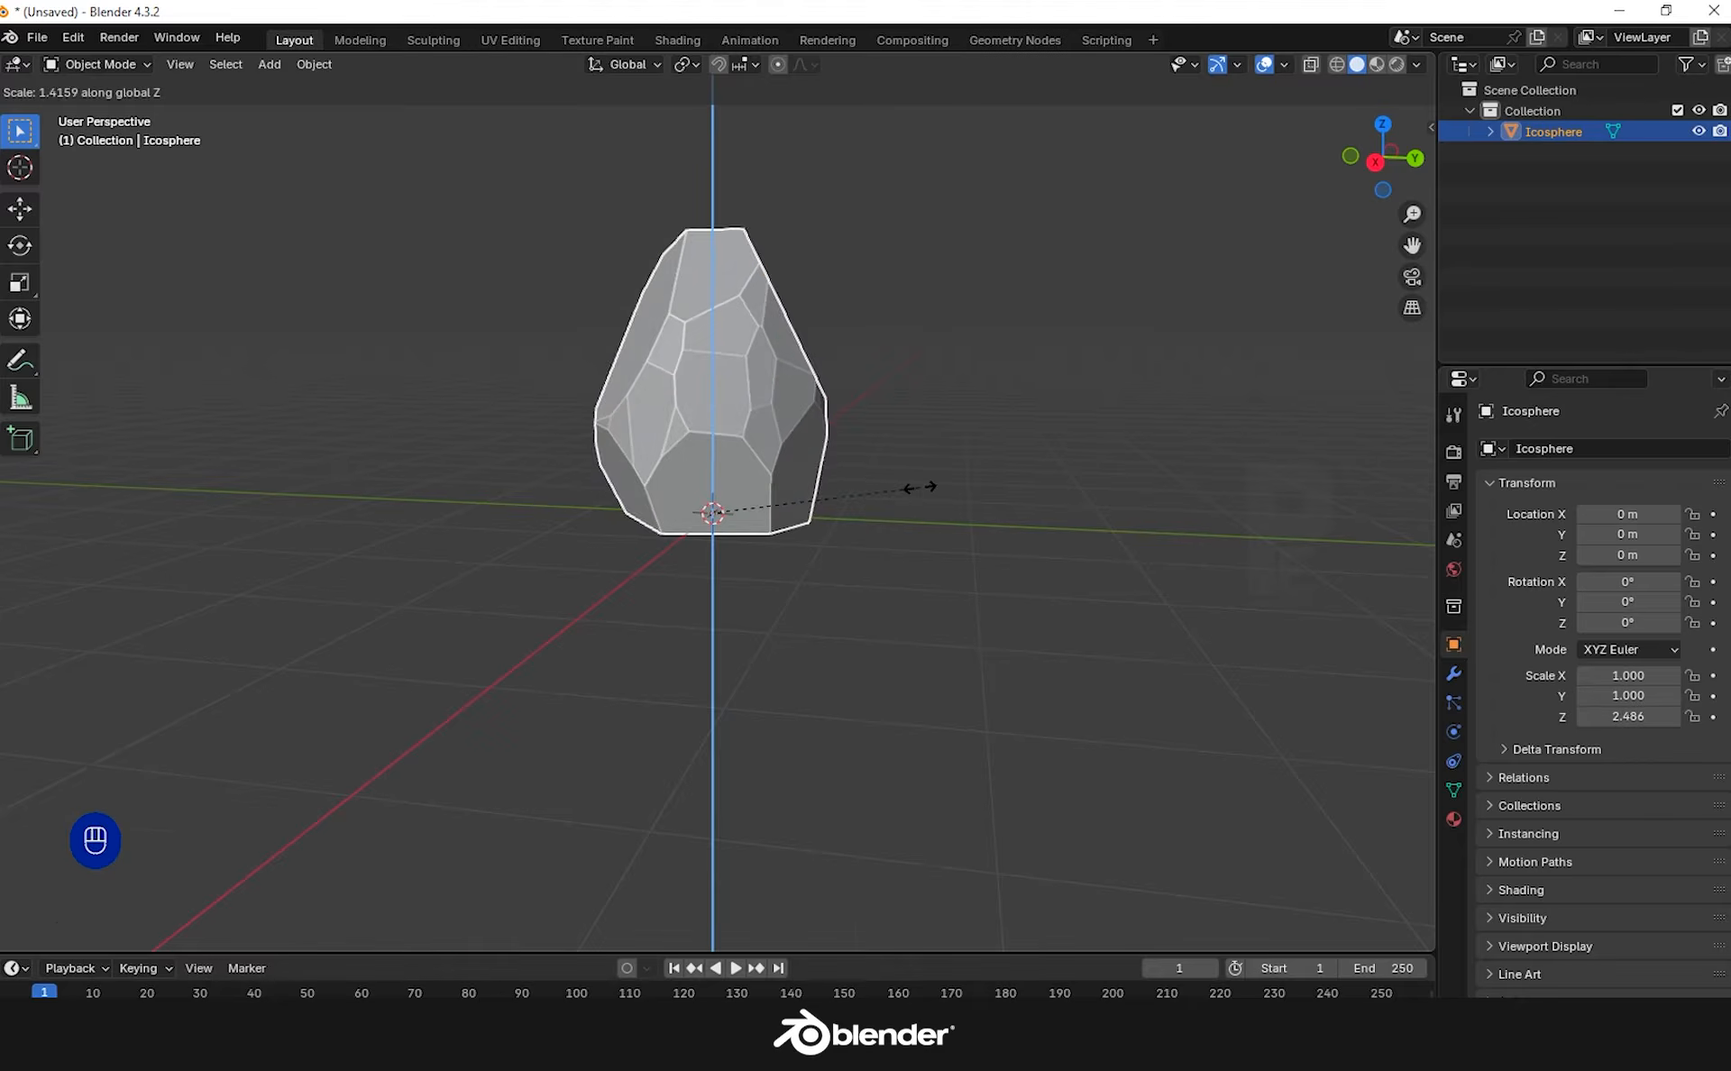
{"action": "left_click", "coordinate": [867, 499]}
{"action": "middle_click_drag", "start_coordinate": [867, 499], "coordinate": [785, 583]}
Trim the stretched rock's pointed top flat in sculpting with Line Trim
{"action": "left_click", "coordinate": [433, 41]}
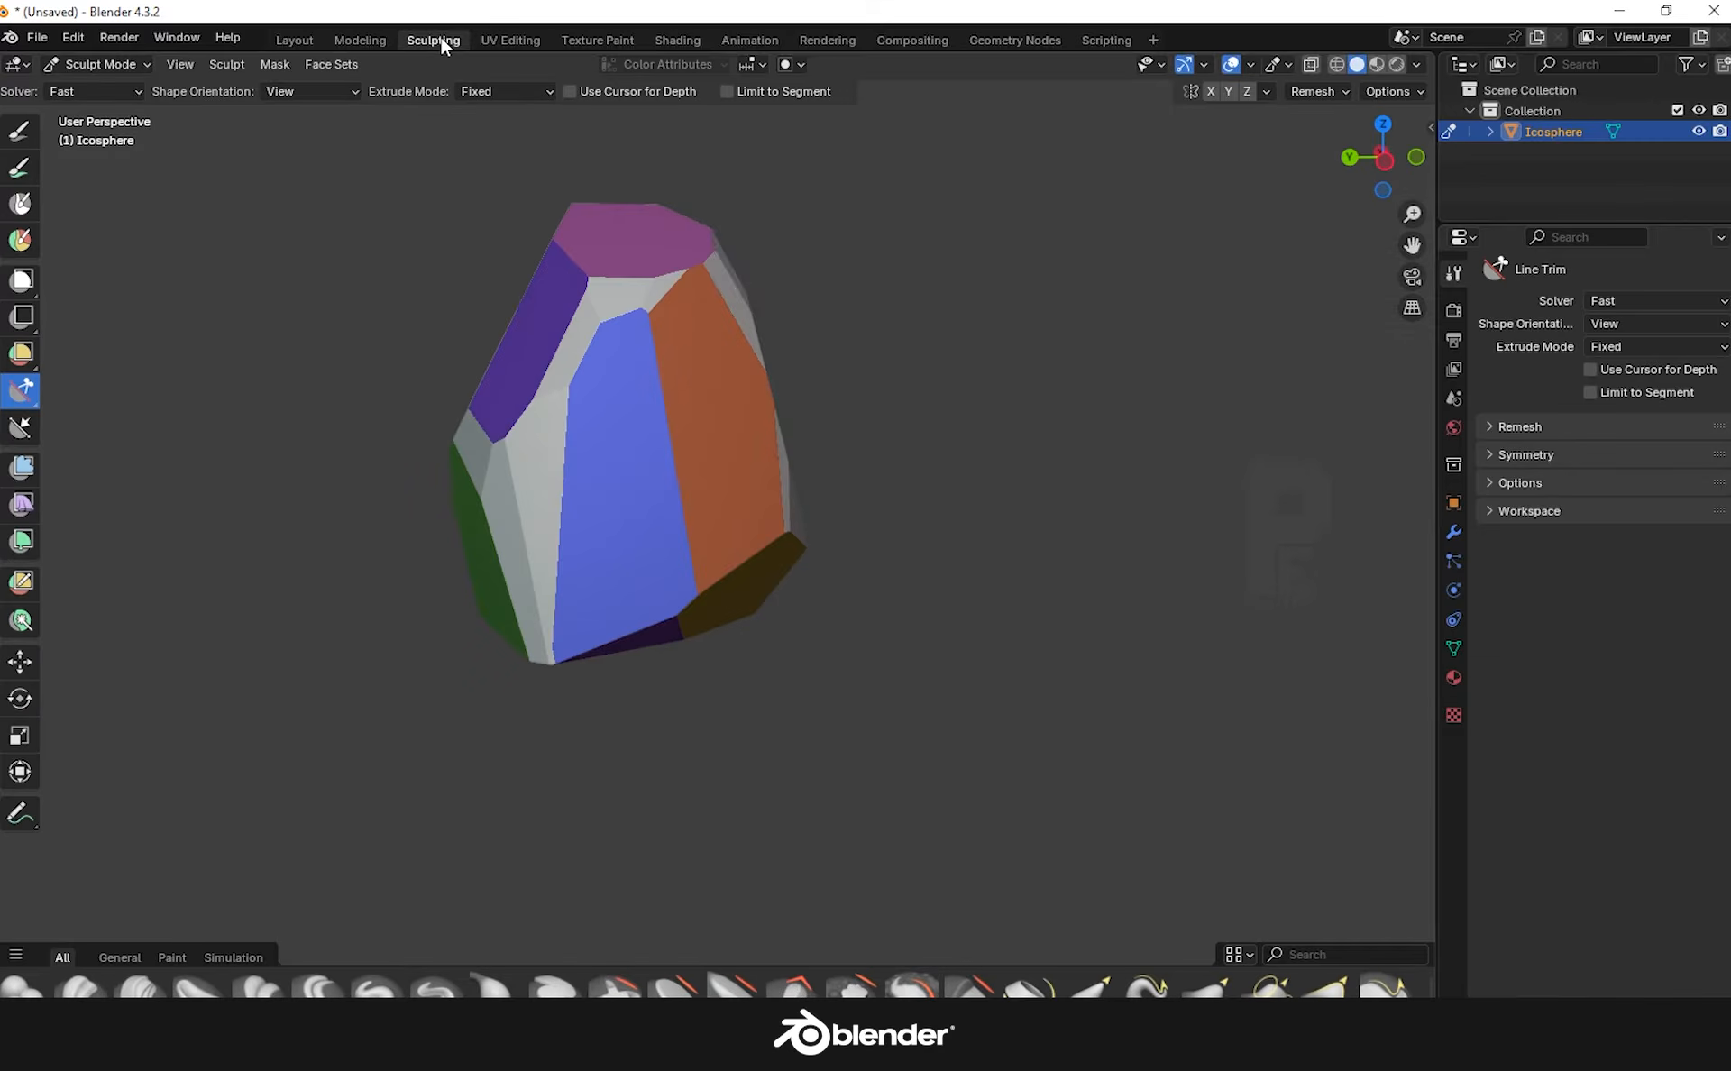
{"action": "mouse_move", "coordinate": [688, 302]}
{"action": "middle_mouse_down"}
{"action": "mouse_move", "coordinate": [982, 348]}
{"action": "mouse_move", "coordinate": [920, 321]}
{"action": "mouse_move", "coordinate": [672, 313]}
{"action": "middle_mouse_up"}
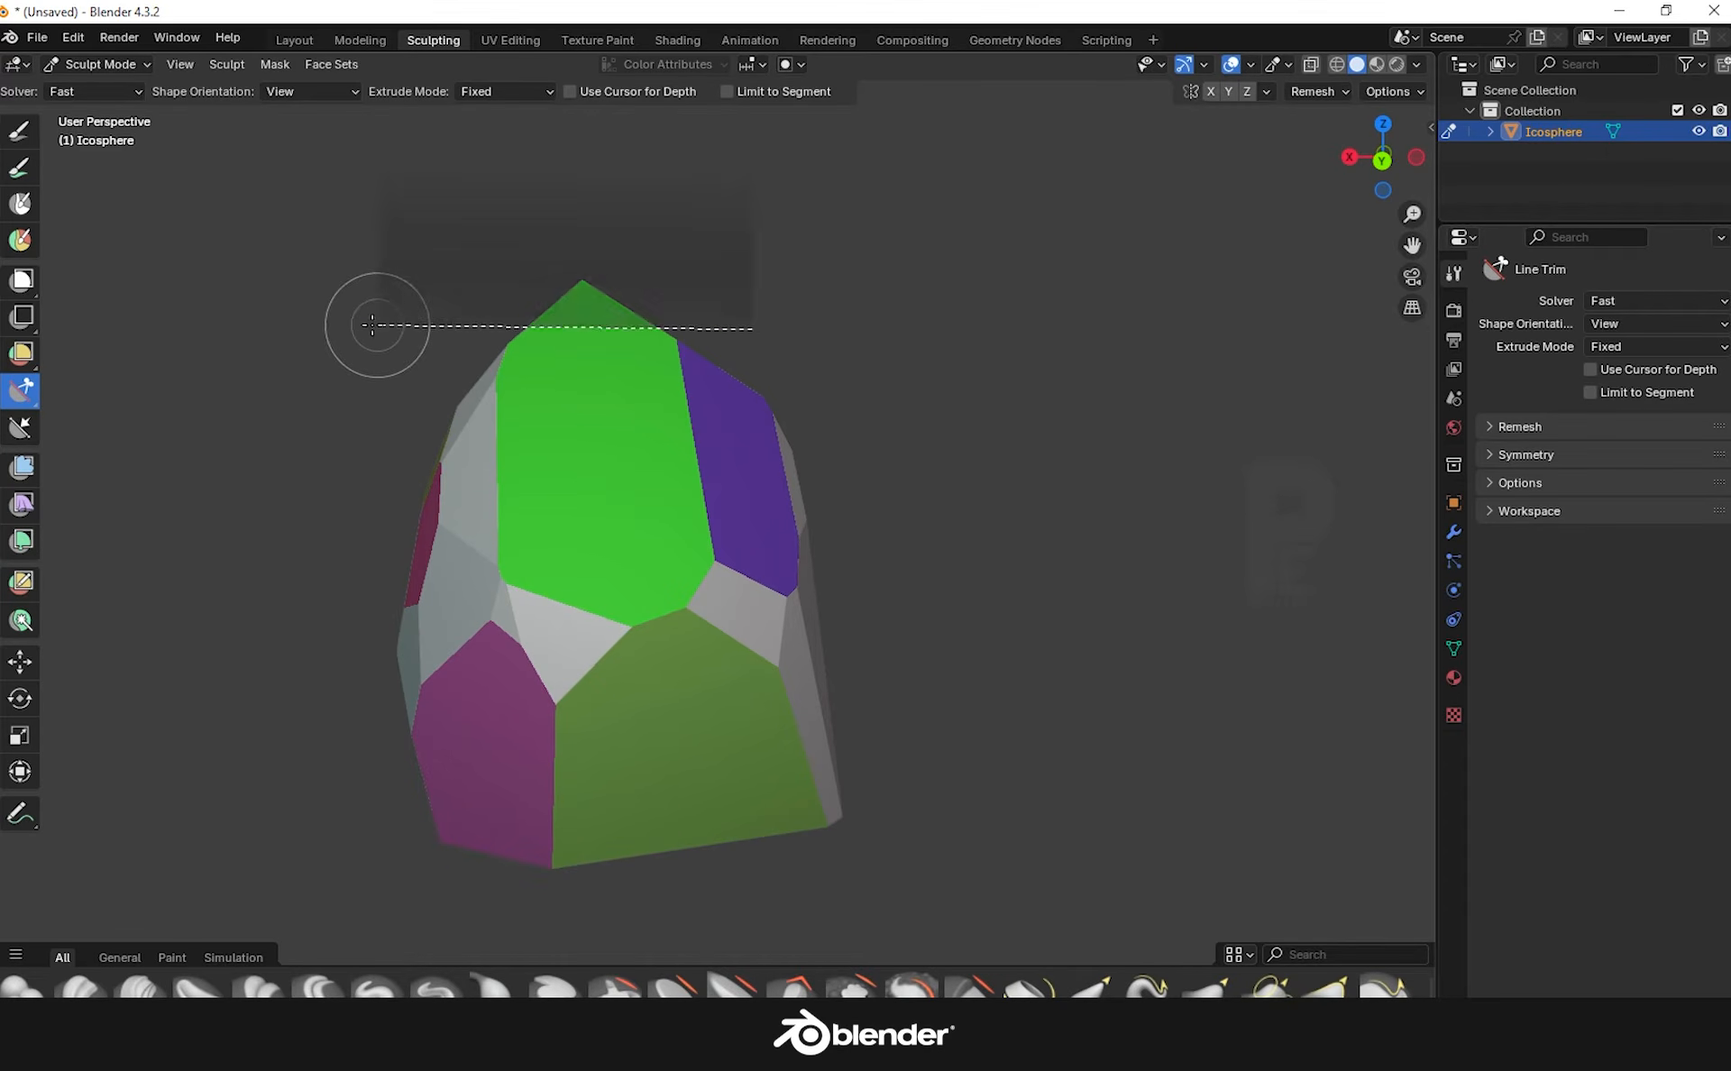
{"action": "middle_click_drag", "start_coordinate": [362, 324], "coordinate": [291, 182]}
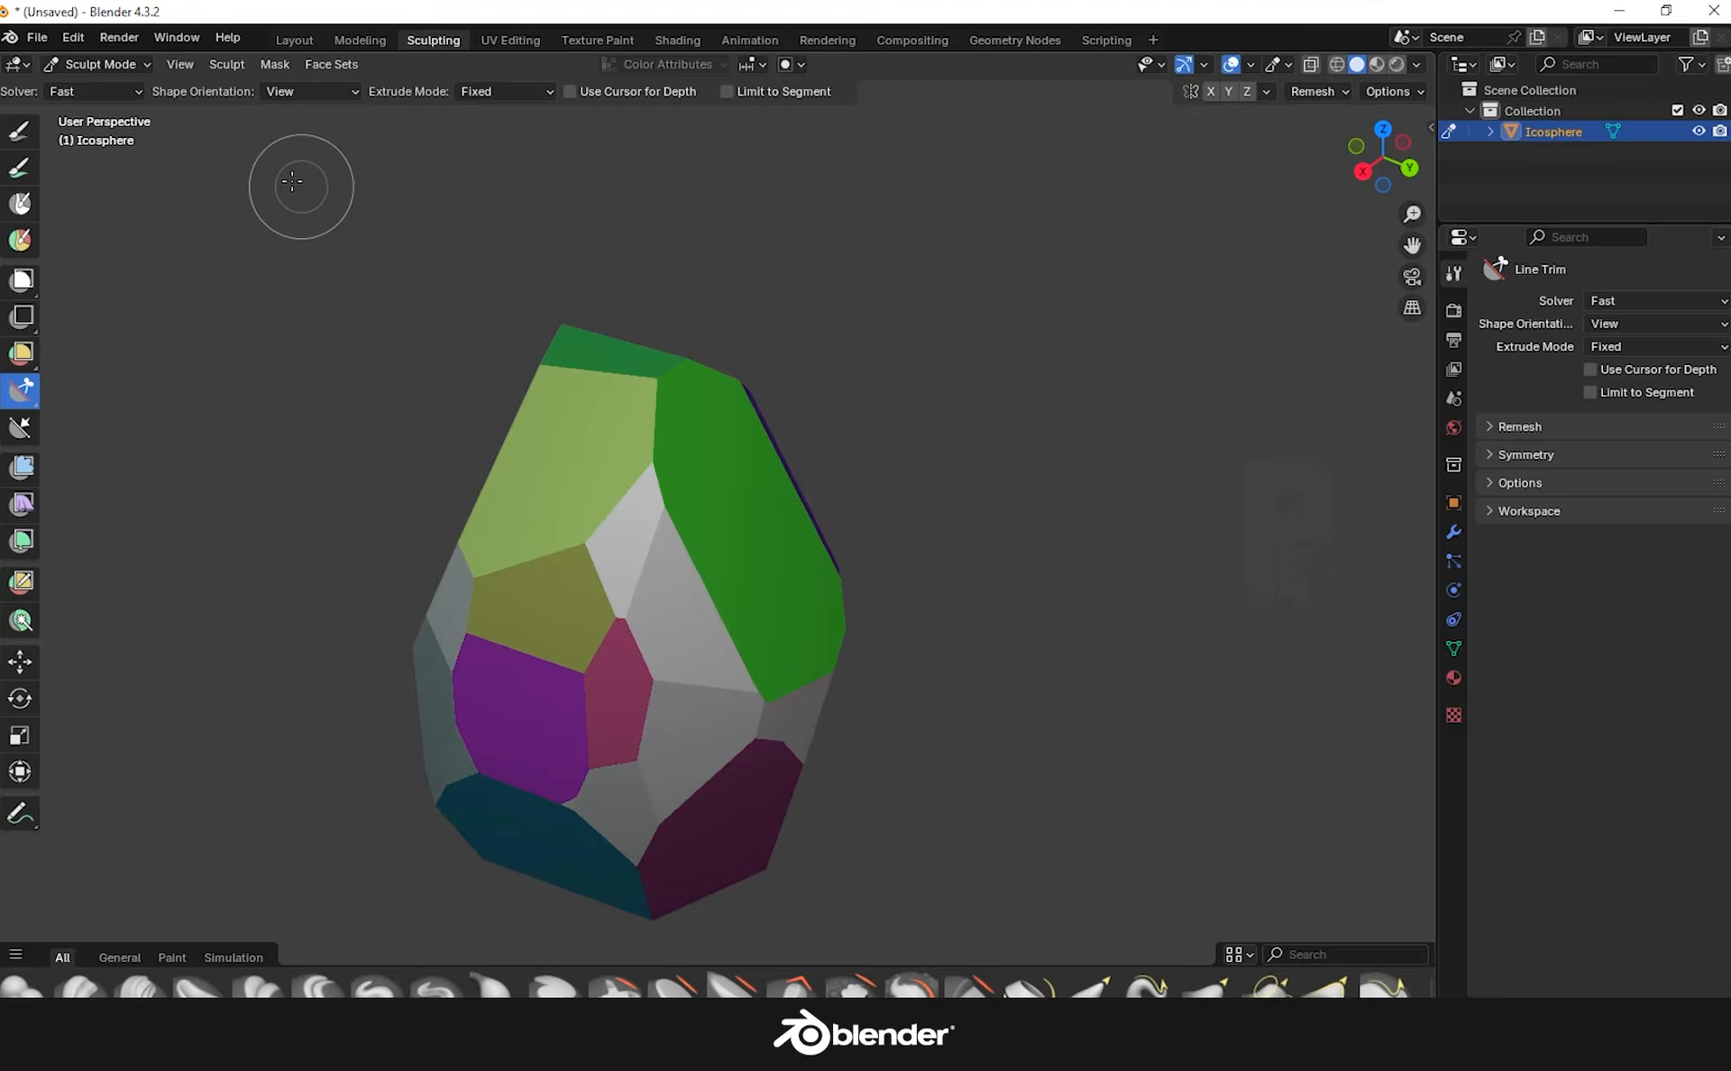
Move the tall rock to about -4.76 m on X in the Layout workspace and add a new ico sphere at the origin
{"action": "left_click", "coordinate": [313, 42]}
{"action": "middle_click_drag", "start_coordinate": [877, 486], "coordinate": [826, 474]}
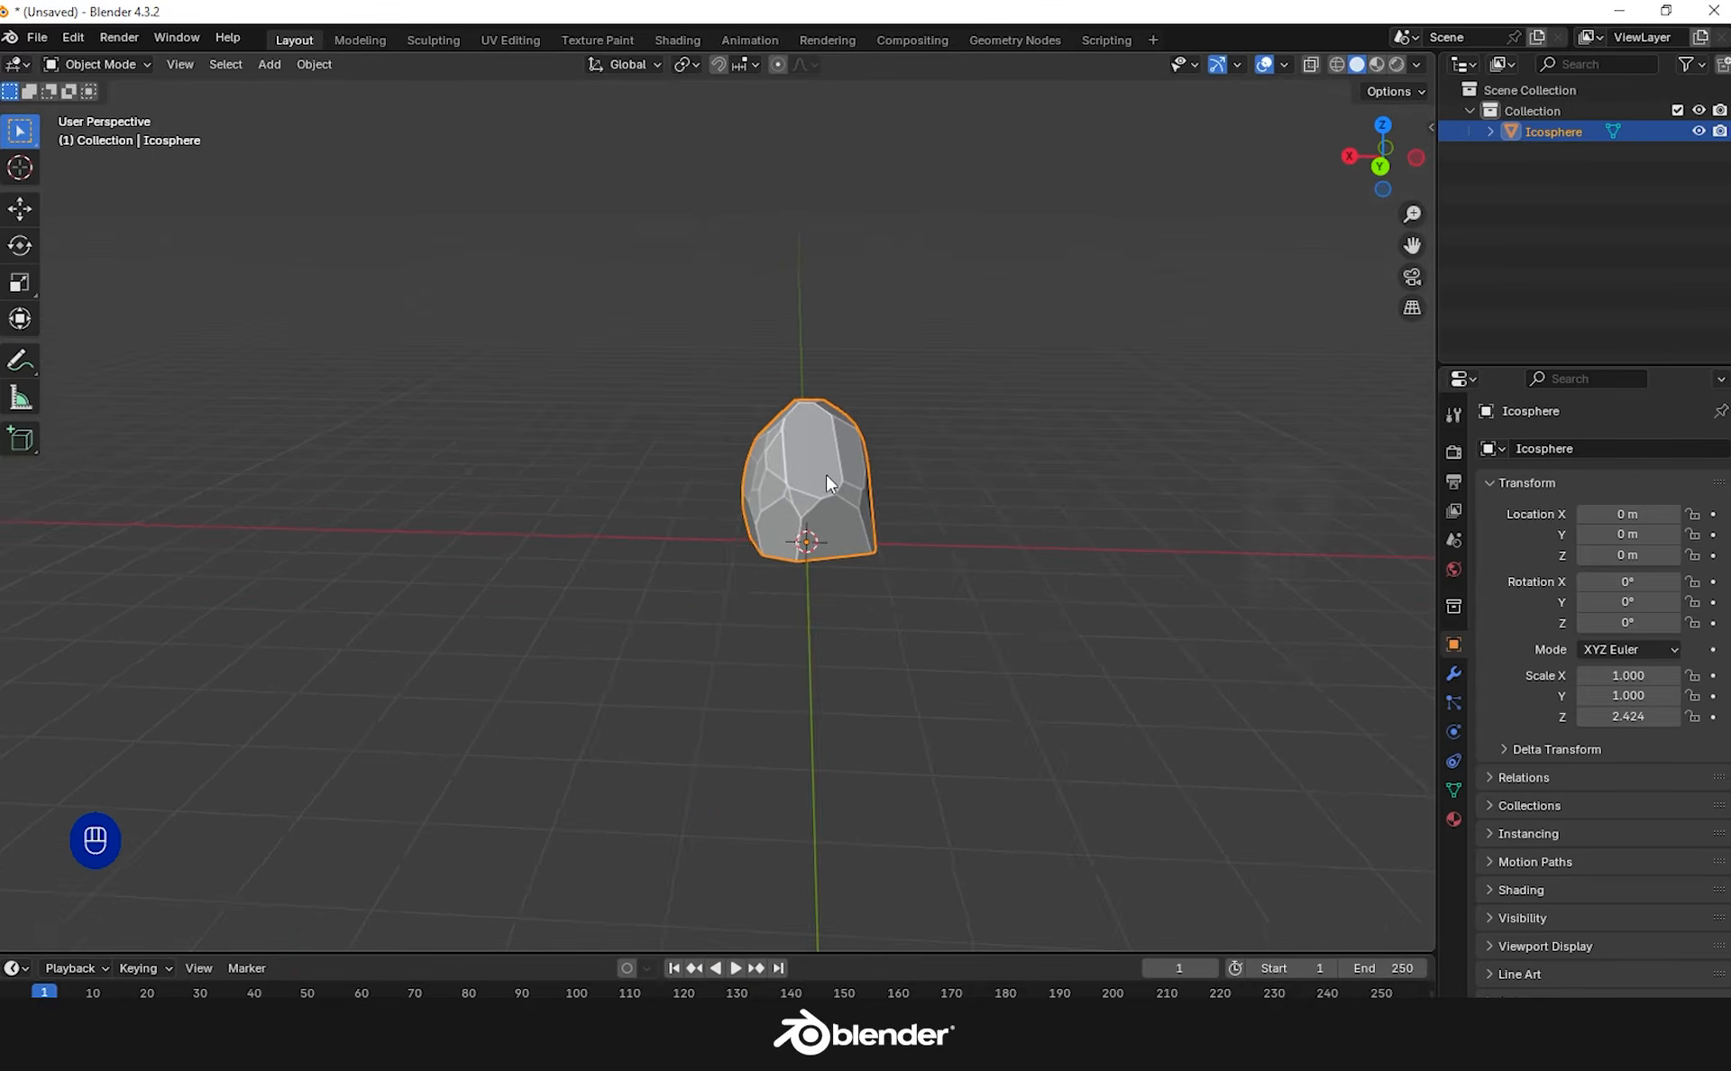
{"action": "key", "text": "ctrl+z"}
{"action": "key", "text": "shift+a"}
{"action": "mouse_move", "coordinate": [844, 592]}
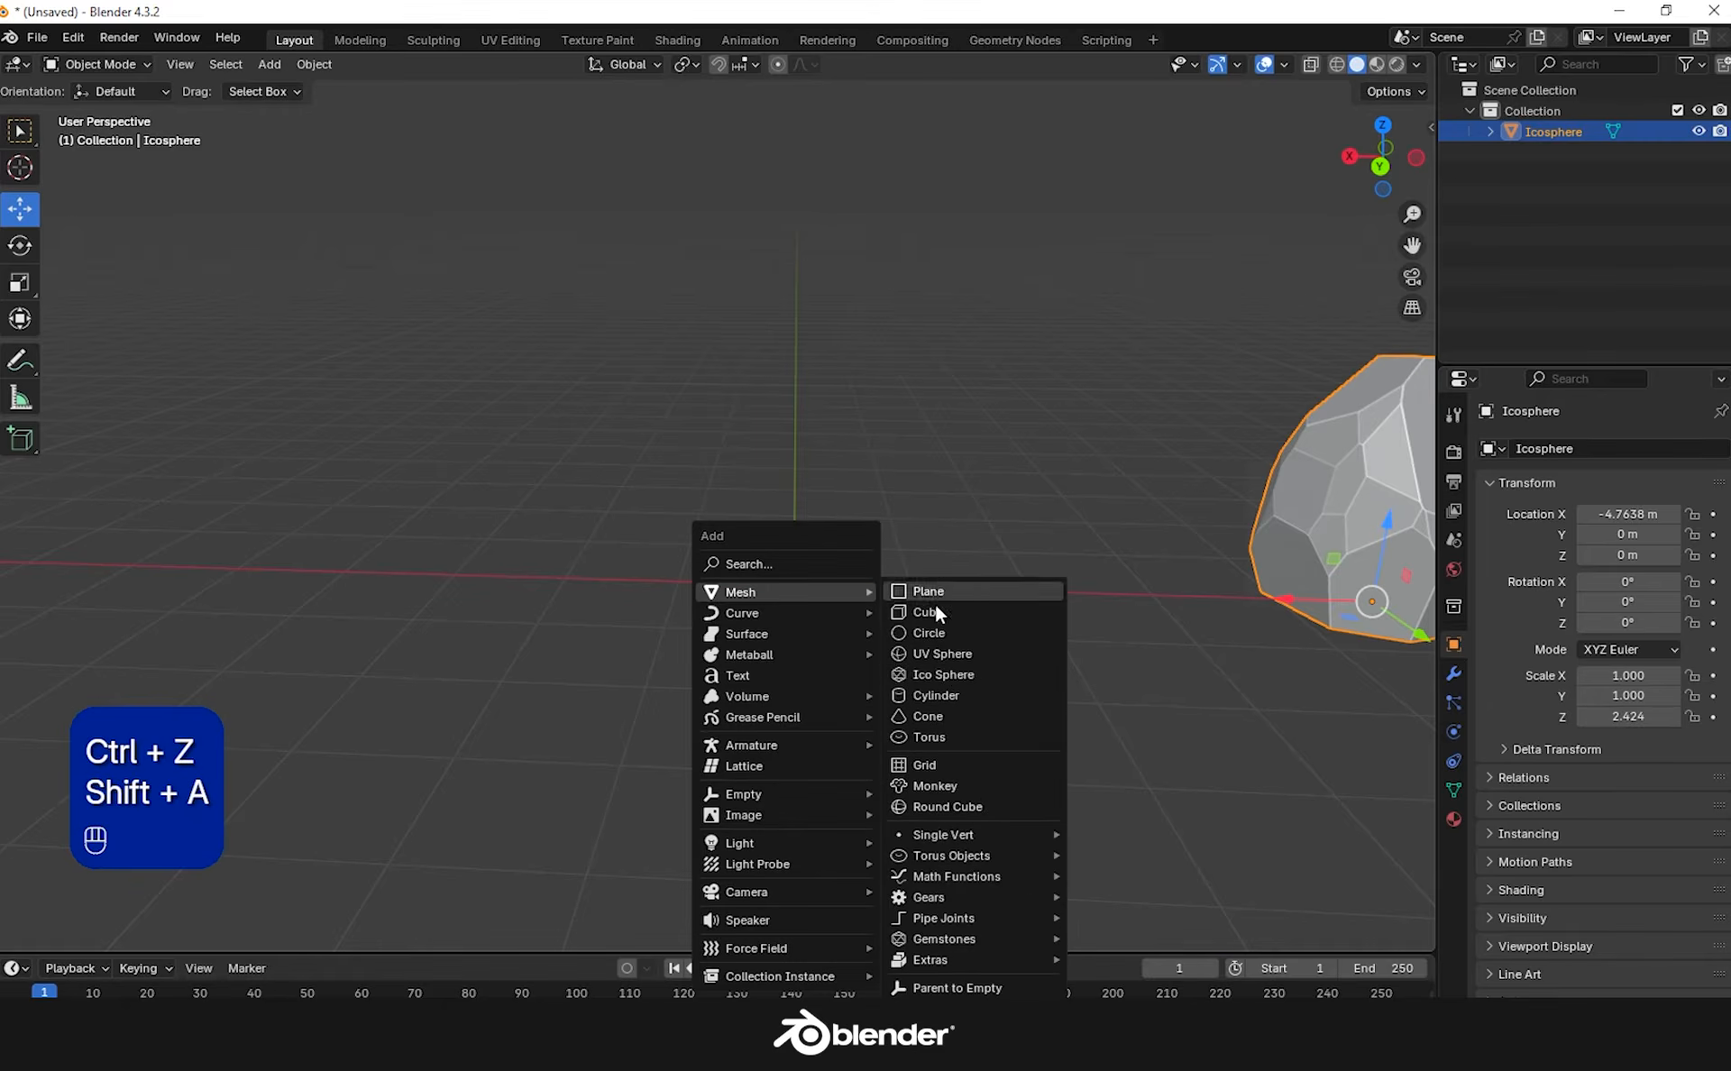
{"action": "left_click", "coordinate": [954, 677]}
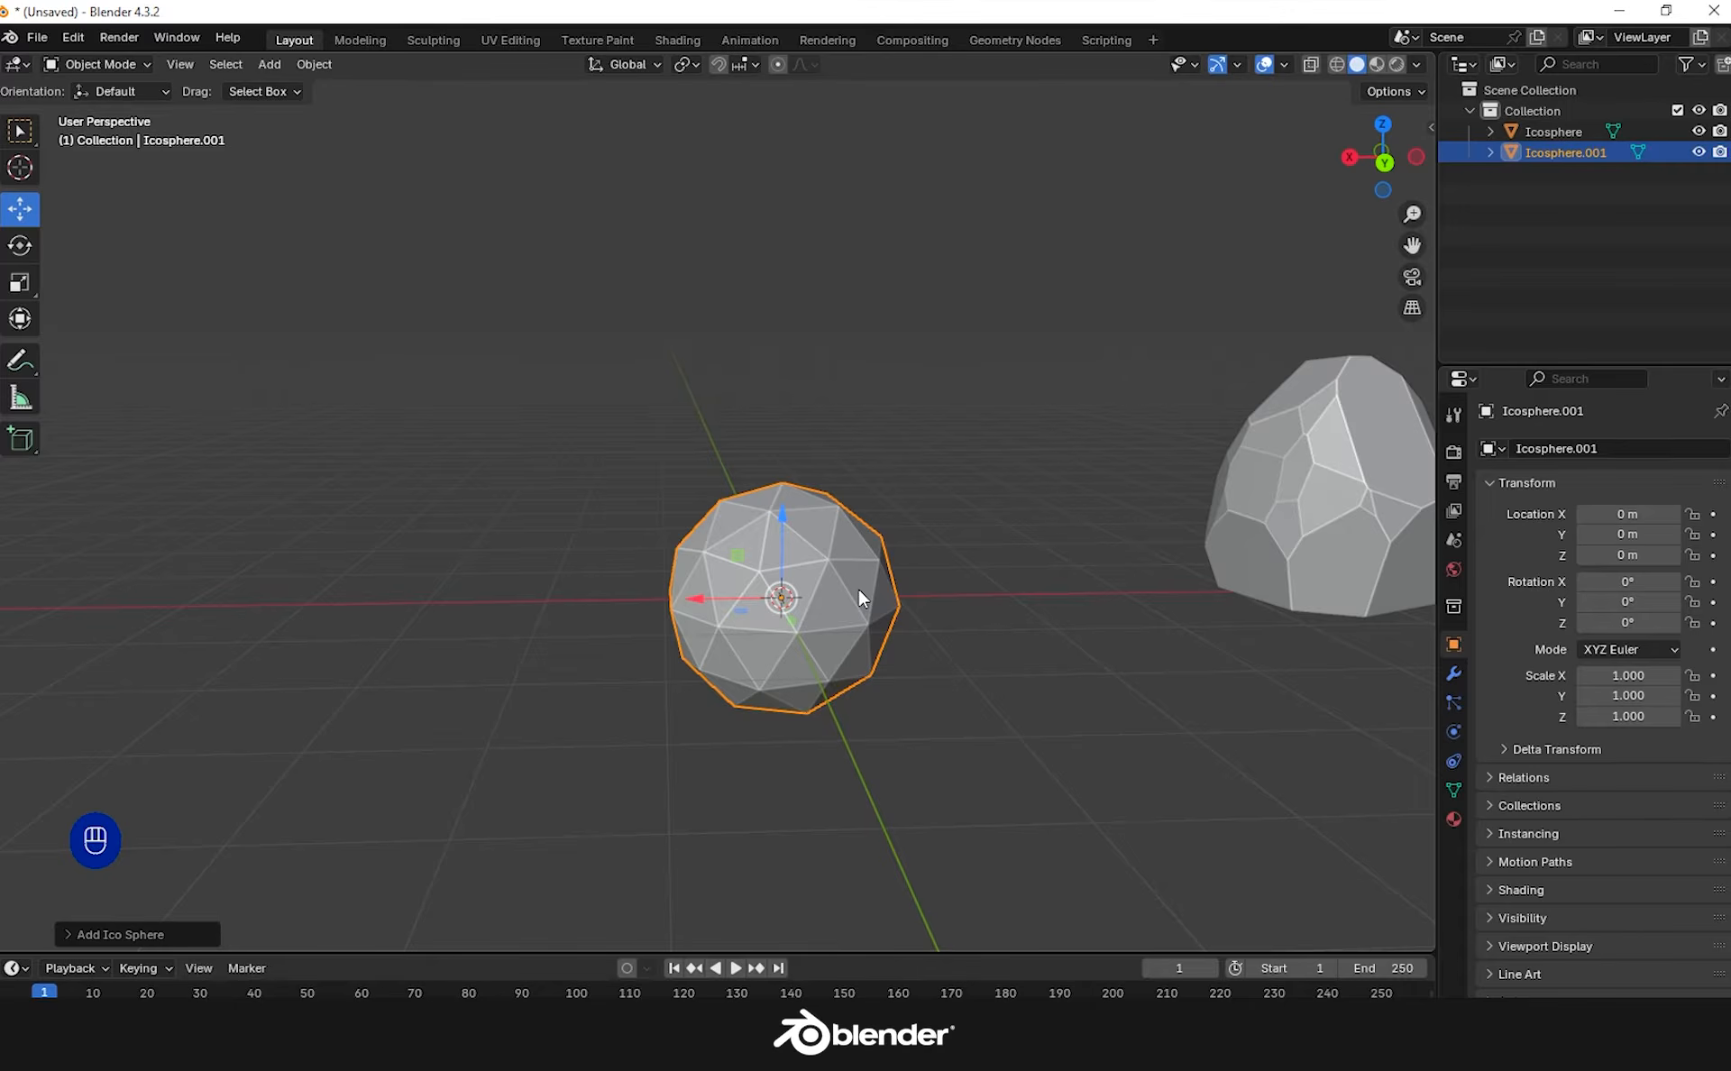
Line-trim away the new ico sphere's lower half in front view and slice its top at a slight slant
{"action": "left_click", "coordinate": [431, 41]}
{"action": "key", "text": "KP_1"}
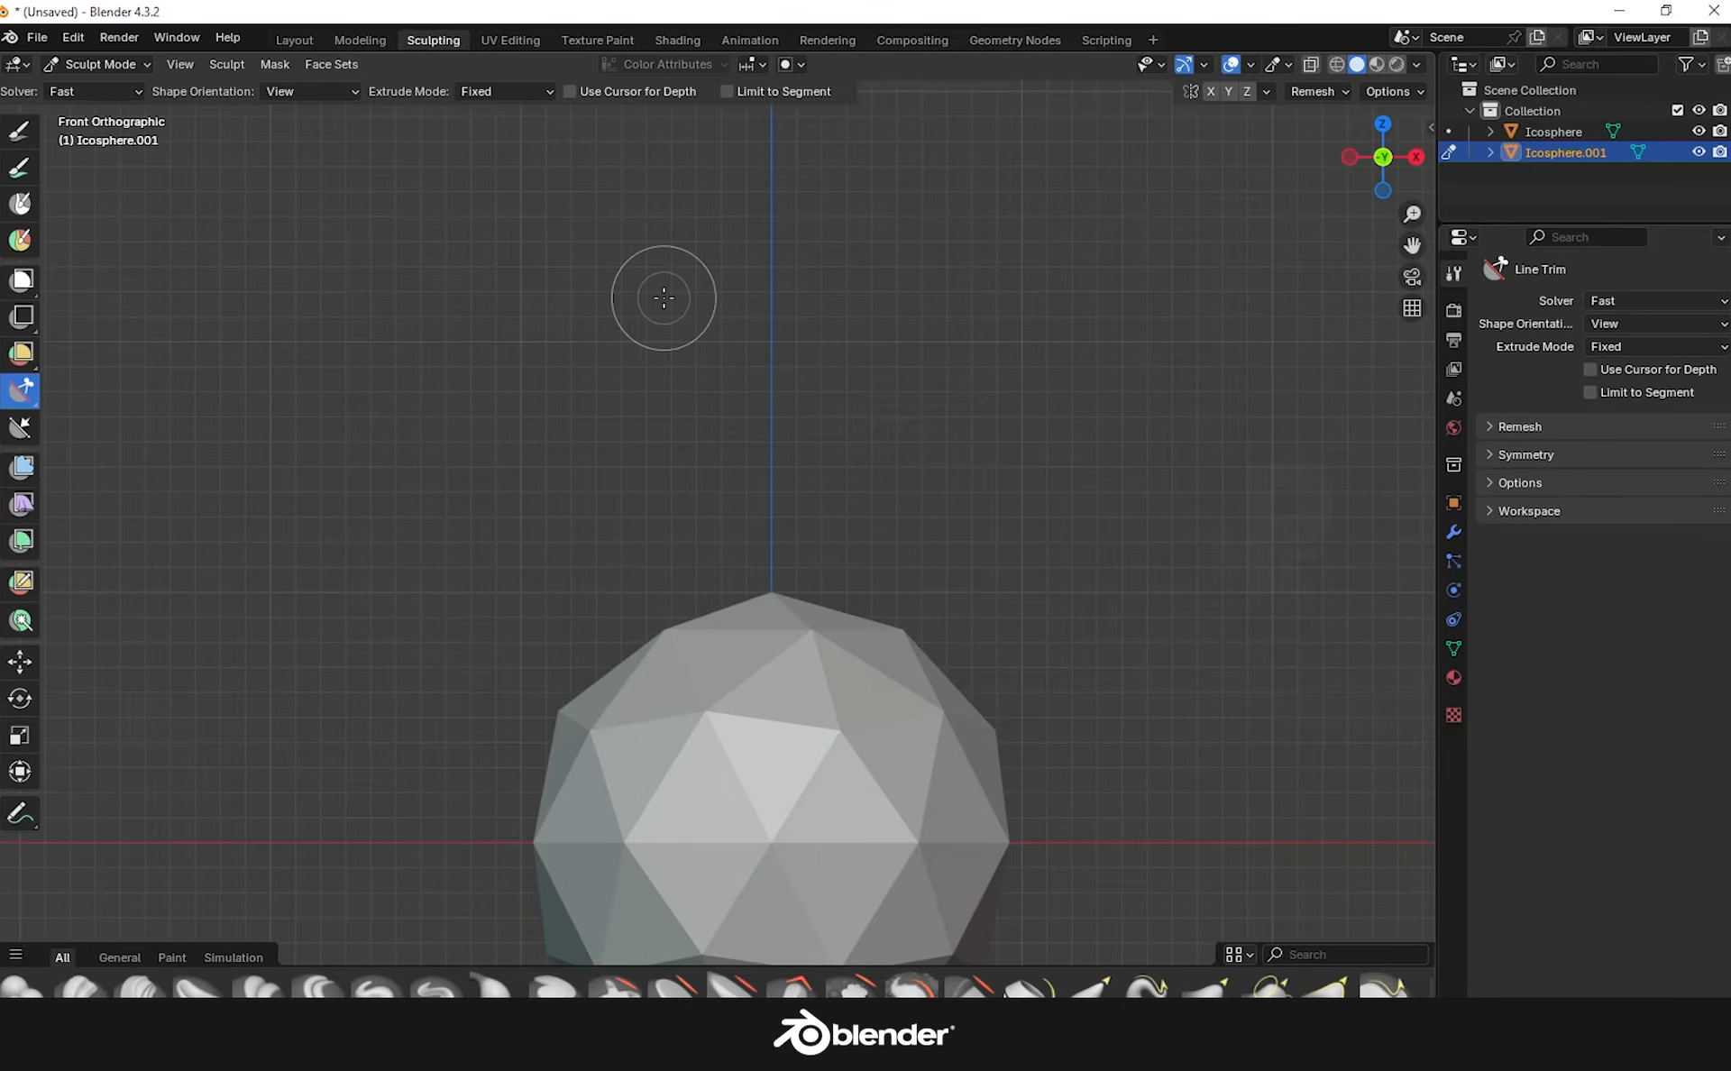
{"action": "middle_click_drag", "start_coordinate": [1032, 718], "coordinate": [863, 482], "text": "shift"}
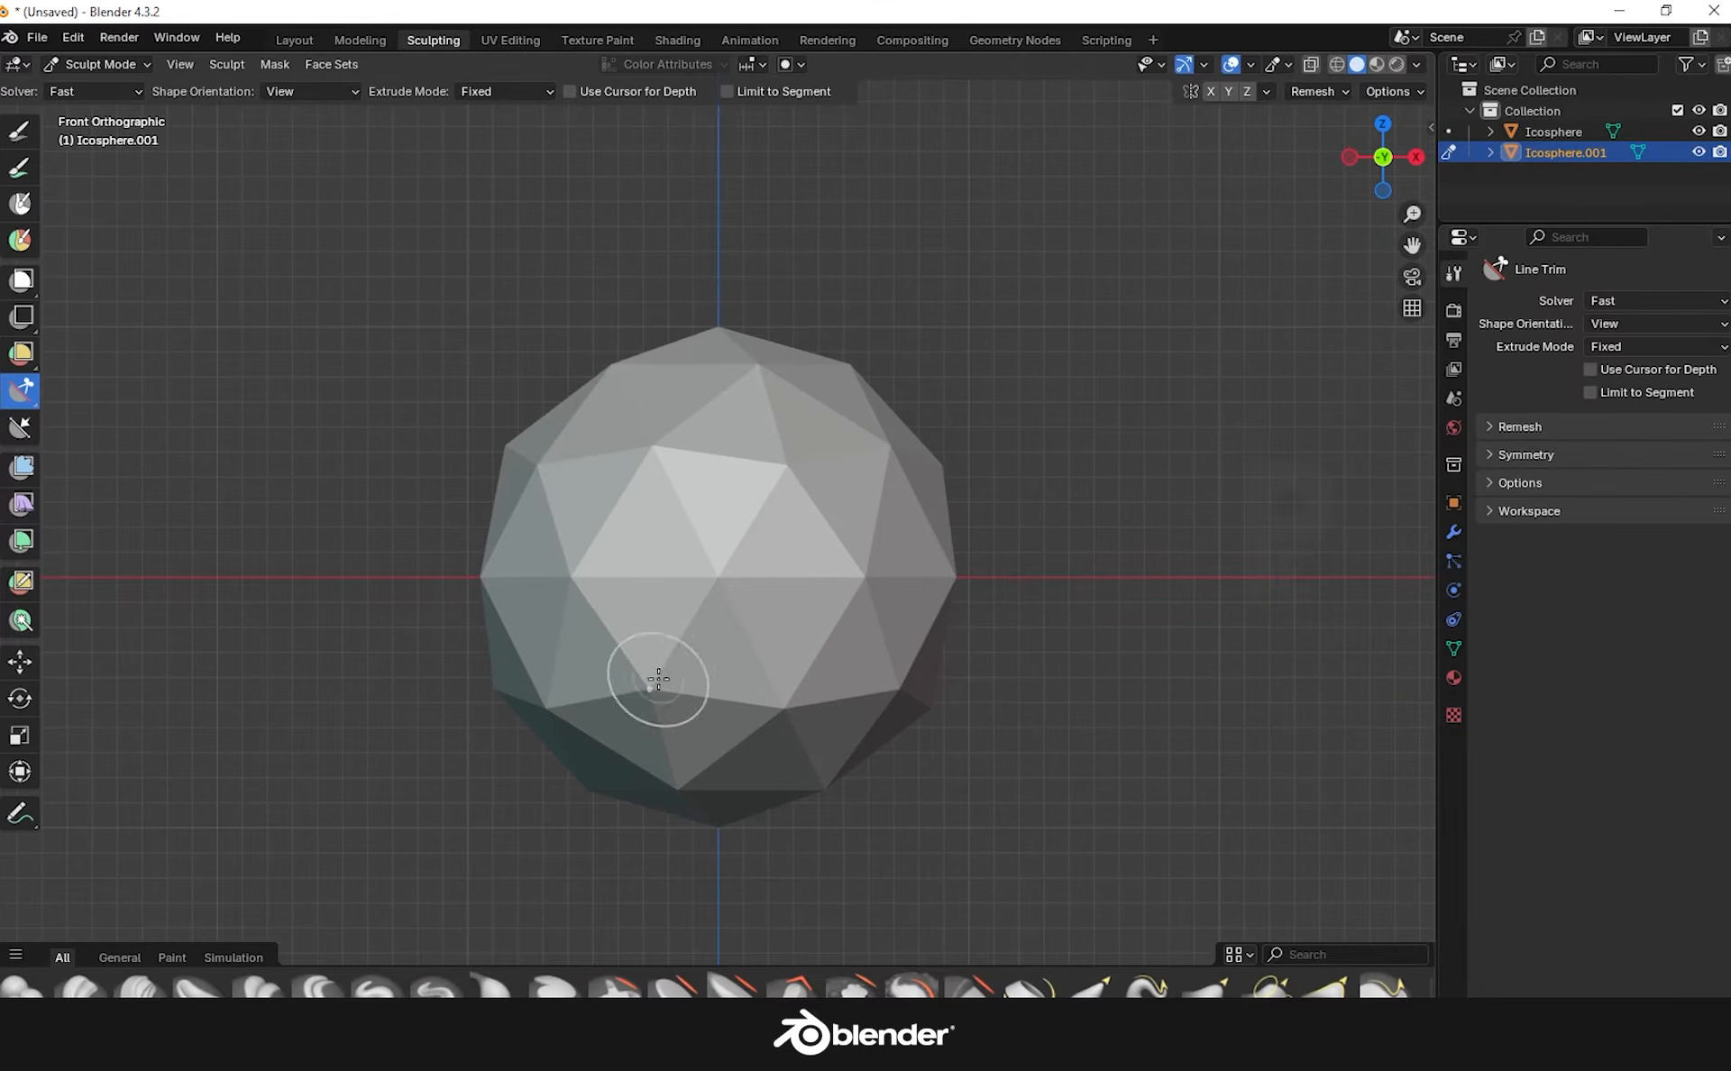
{"action": "left_click_drag", "start_coordinate": [417, 577], "coordinate": [1129, 577]}
{"action": "left_click_drag", "start_coordinate": [589, 292], "coordinate": [392, 317]}
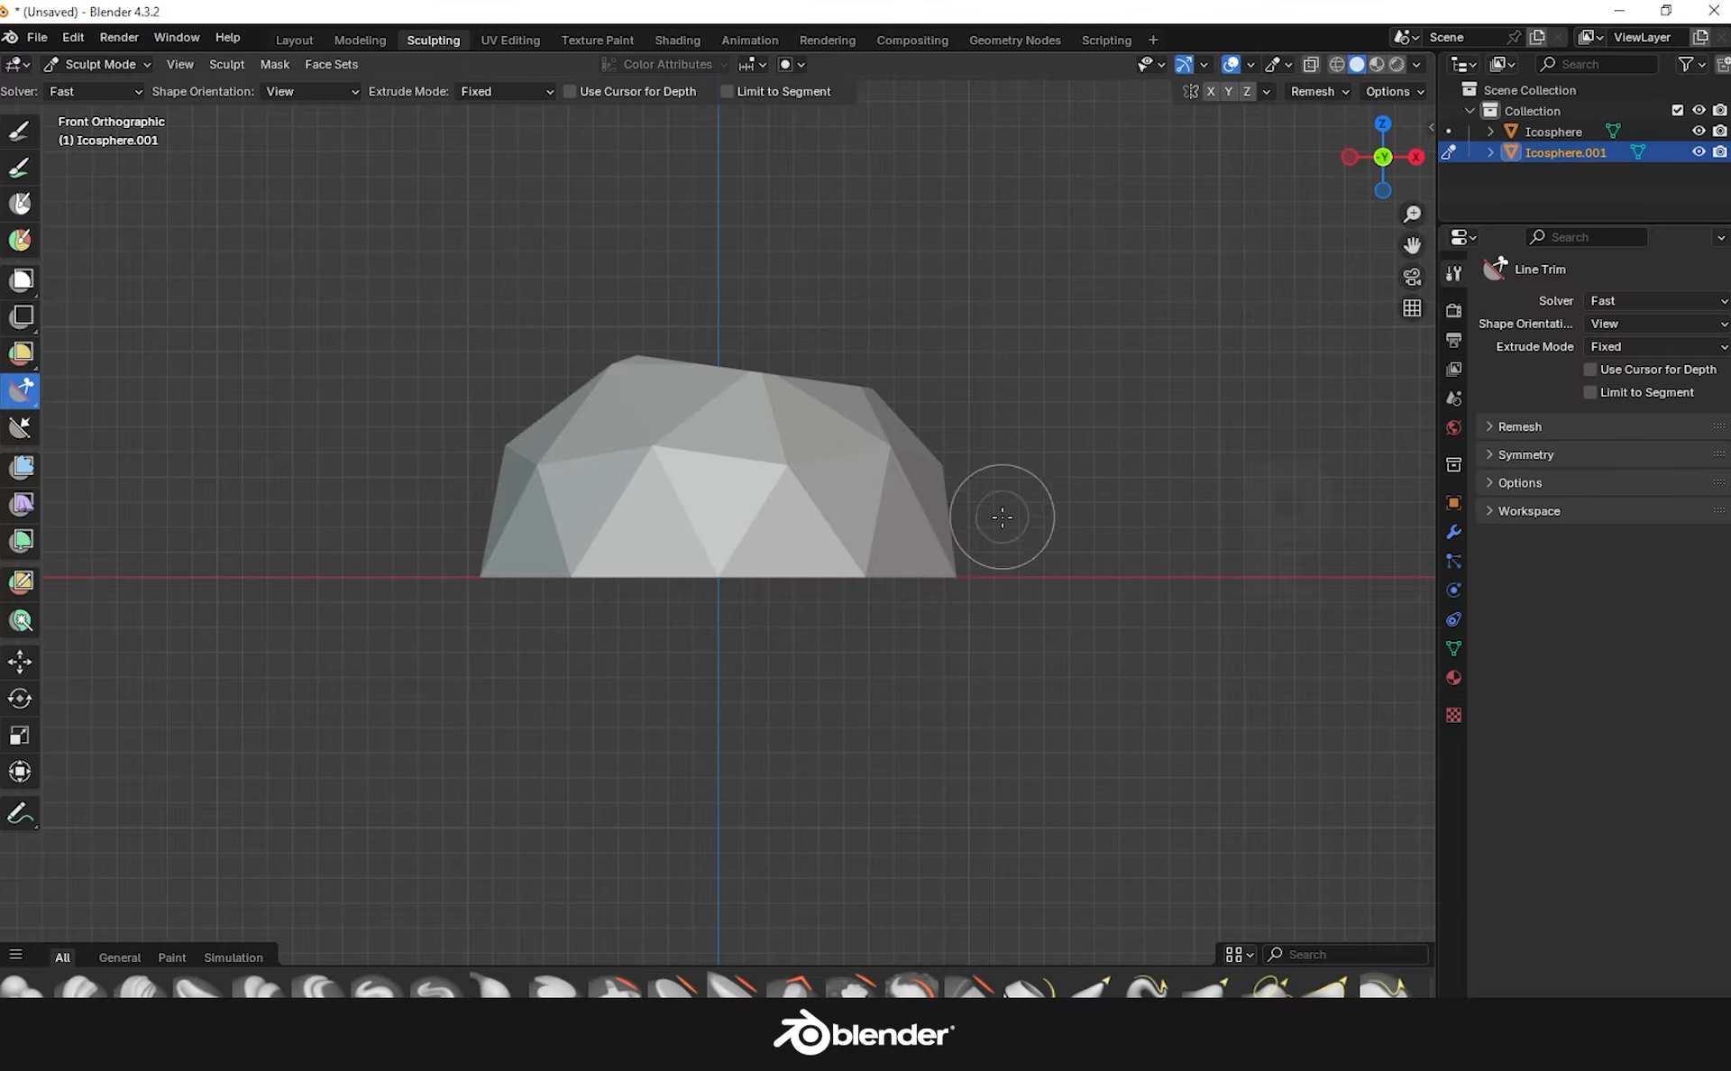
Cut slanted facets into the low dome's sides, including one large facet across its upper flank
{"action": "left_click_drag", "start_coordinate": [890, 638], "coordinate": [983, 361]}
{"action": "left_click_drag", "start_coordinate": [728, 338], "coordinate": [391, 563]}
{"action": "middle_click_drag", "start_coordinate": [816, 554], "coordinate": [1027, 568]}
{"action": "left_click_drag", "start_coordinate": [900, 602], "coordinate": [562, 219]}
{"action": "middle_click_drag", "start_coordinate": [810, 550], "coordinate": [947, 576]}
{"action": "scroll", "coordinate": [934, 606], "scroll_direction": "down", "scroll_amount": 5}
{"action": "middle_click_drag", "start_coordinate": [873, 658], "coordinate": [784, 625]}
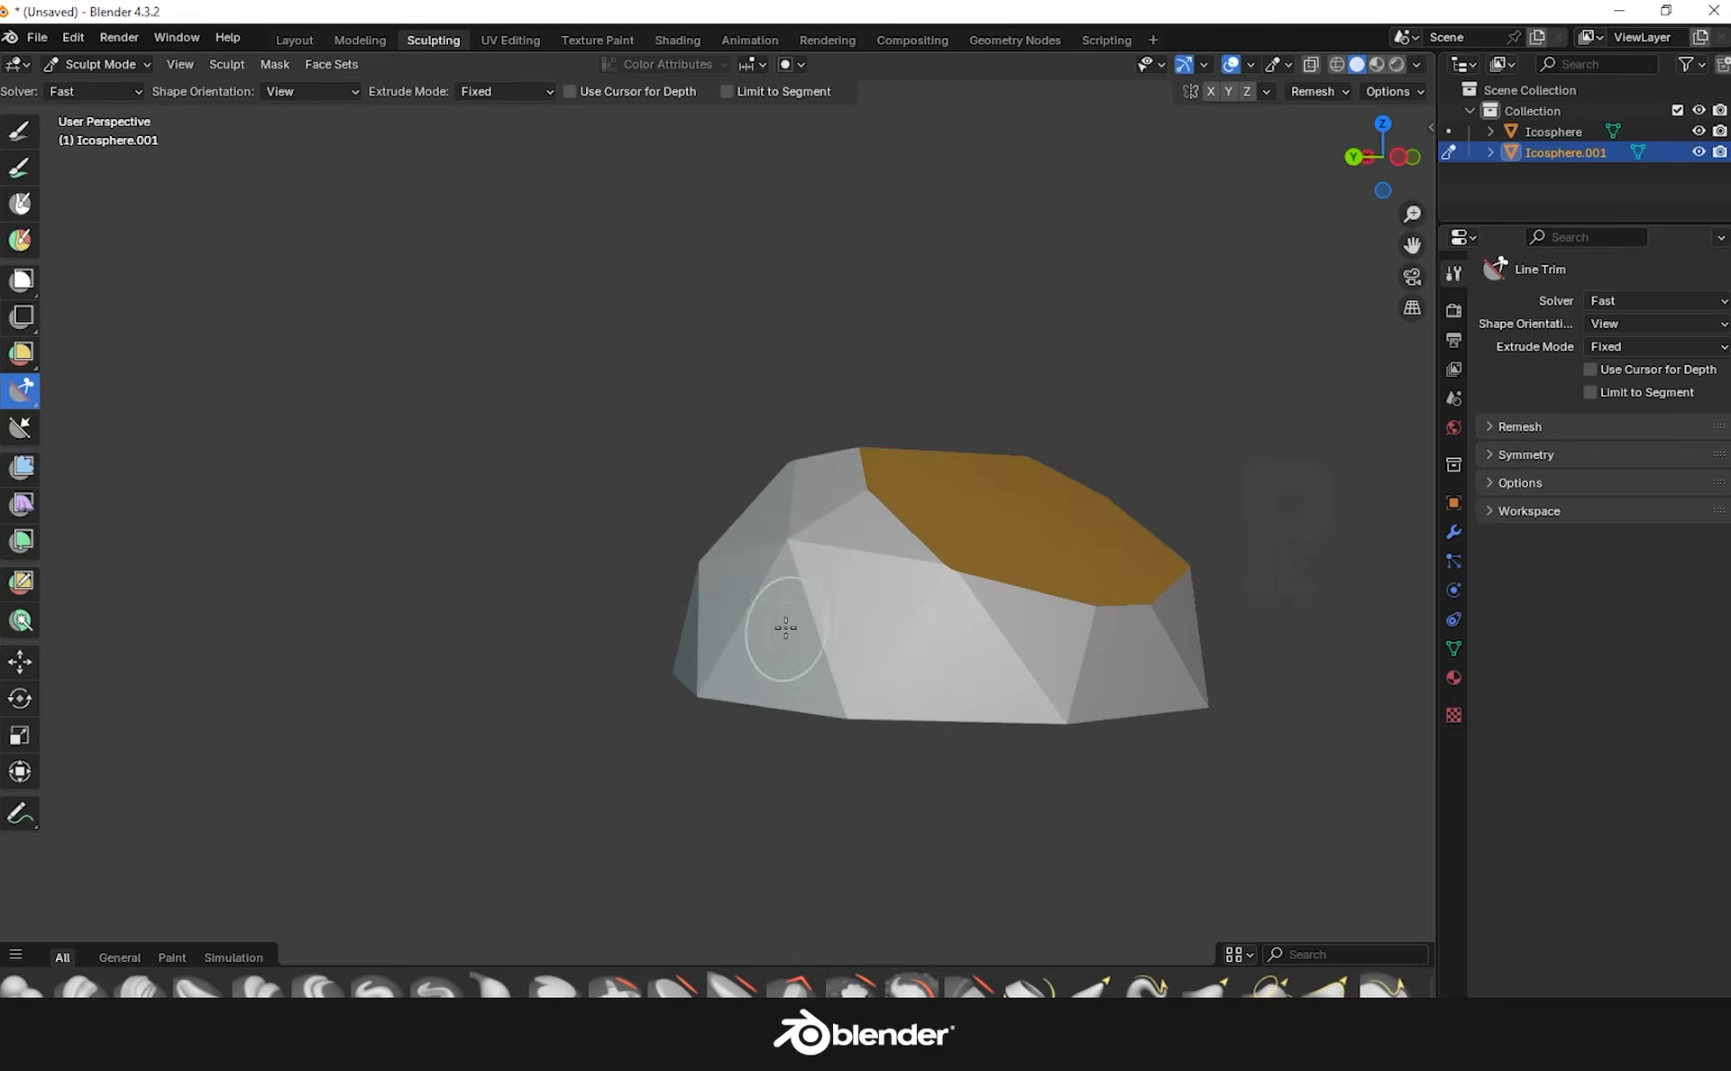
Trim the low dome's side and lower corners with diagonal cuts
{"action": "left_click_drag", "start_coordinate": [864, 386], "coordinate": [636, 723]}
{"action": "left_click_drag", "start_coordinate": [601, 794], "coordinate": [600, 795]}
{"action": "middle_click_drag", "start_coordinate": [631, 786], "coordinate": [750, 760]}
{"action": "middle_click_drag", "start_coordinate": [978, 757], "coordinate": [811, 675], "text": "shift"}
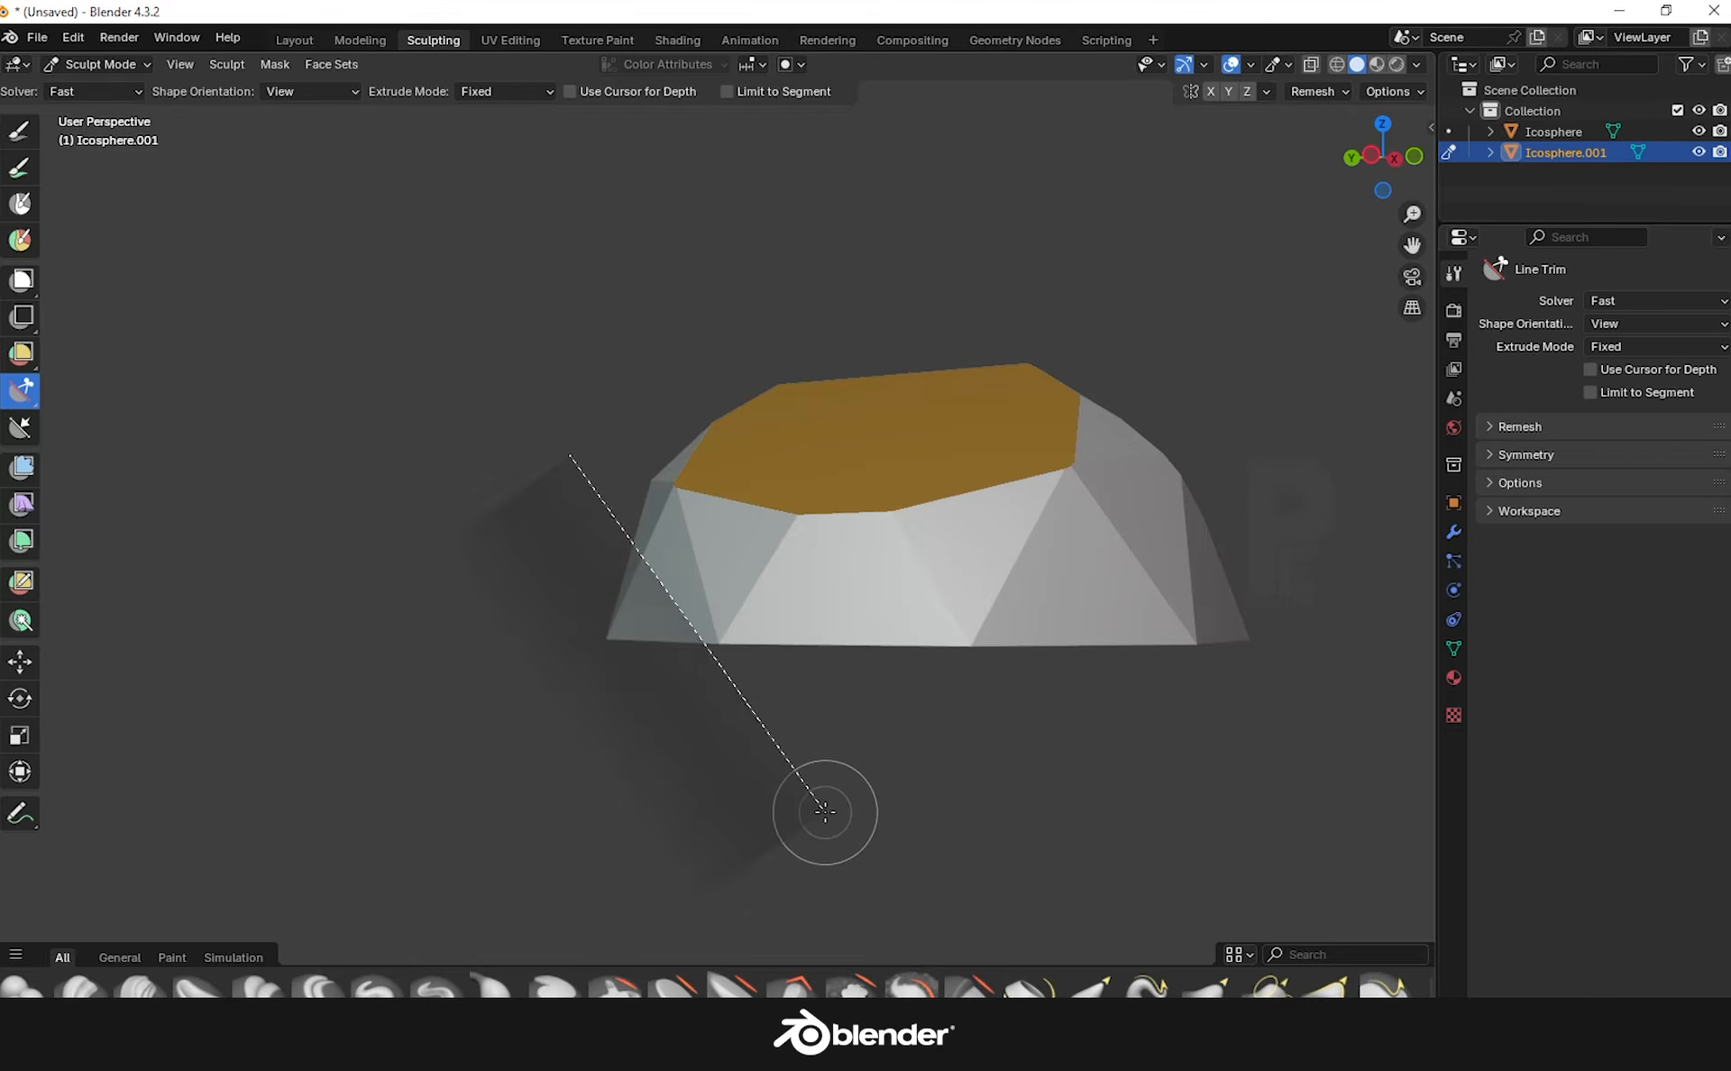
{"action": "middle_click_drag", "start_coordinate": [1017, 779], "coordinate": [975, 774]}
{"action": "left_click_drag", "start_coordinate": [1051, 715], "coordinate": [1317, 441]}
Trim the low dome's remaining rounded sides into flat facets to finish the second rock's shape
{"action": "middle_click_drag", "start_coordinate": [1109, 707], "coordinate": [1211, 705]}
{"action": "left_click_drag", "start_coordinate": [1160, 715], "coordinate": [1260, 315]}
{"action": "middle_click_drag", "start_coordinate": [1054, 696], "coordinate": [1085, 708]}
{"action": "left_click_drag", "start_coordinate": [1078, 708], "coordinate": [1276, 339]}
{"action": "scroll", "coordinate": [1158, 608], "scroll_direction": "down", "scroll_amount": 2}
{"action": "mouse_move", "coordinate": [1163, 605]}
{"action": "middle_mouse_down"}
{"action": "mouse_move", "coordinate": [1220, 626]}
{"action": "mouse_move", "coordinate": [1043, 668]}
{"action": "middle_mouse_up"}
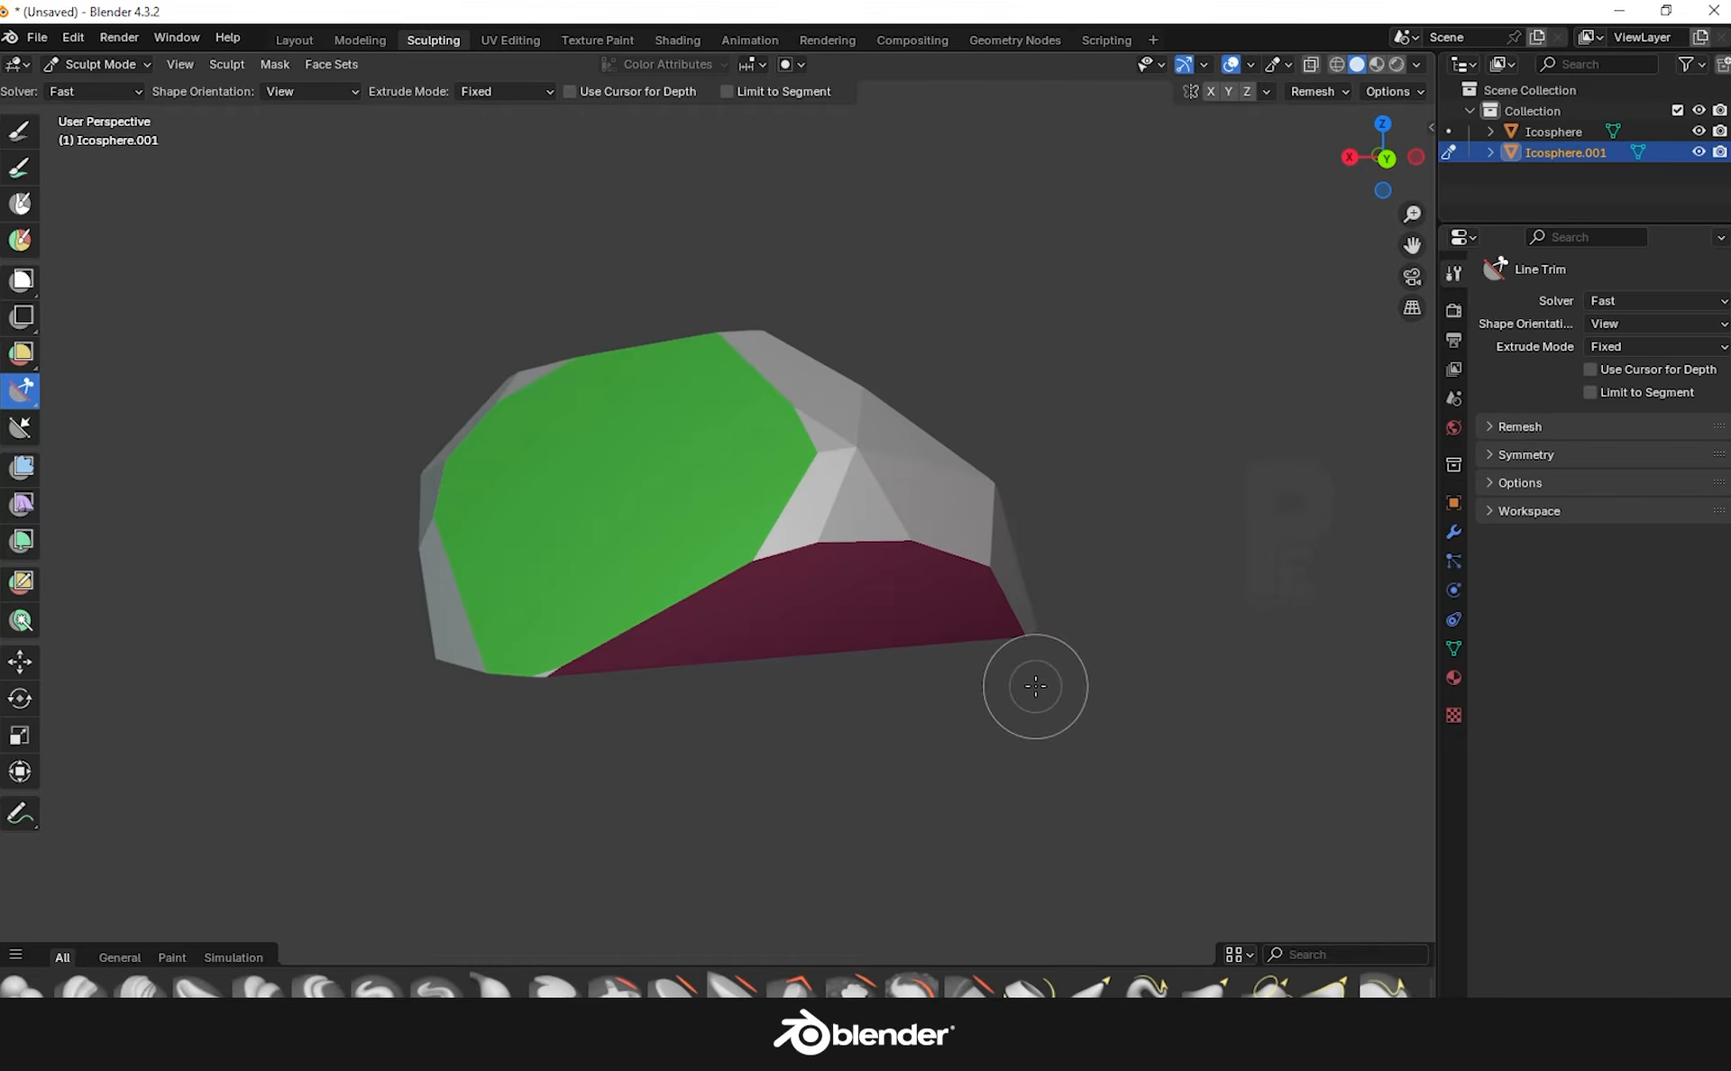
{"action": "left_click_drag", "start_coordinate": [1012, 727], "coordinate": [879, 206]}
{"action": "middle_click_drag", "start_coordinate": [950, 379], "coordinate": [886, 634]}
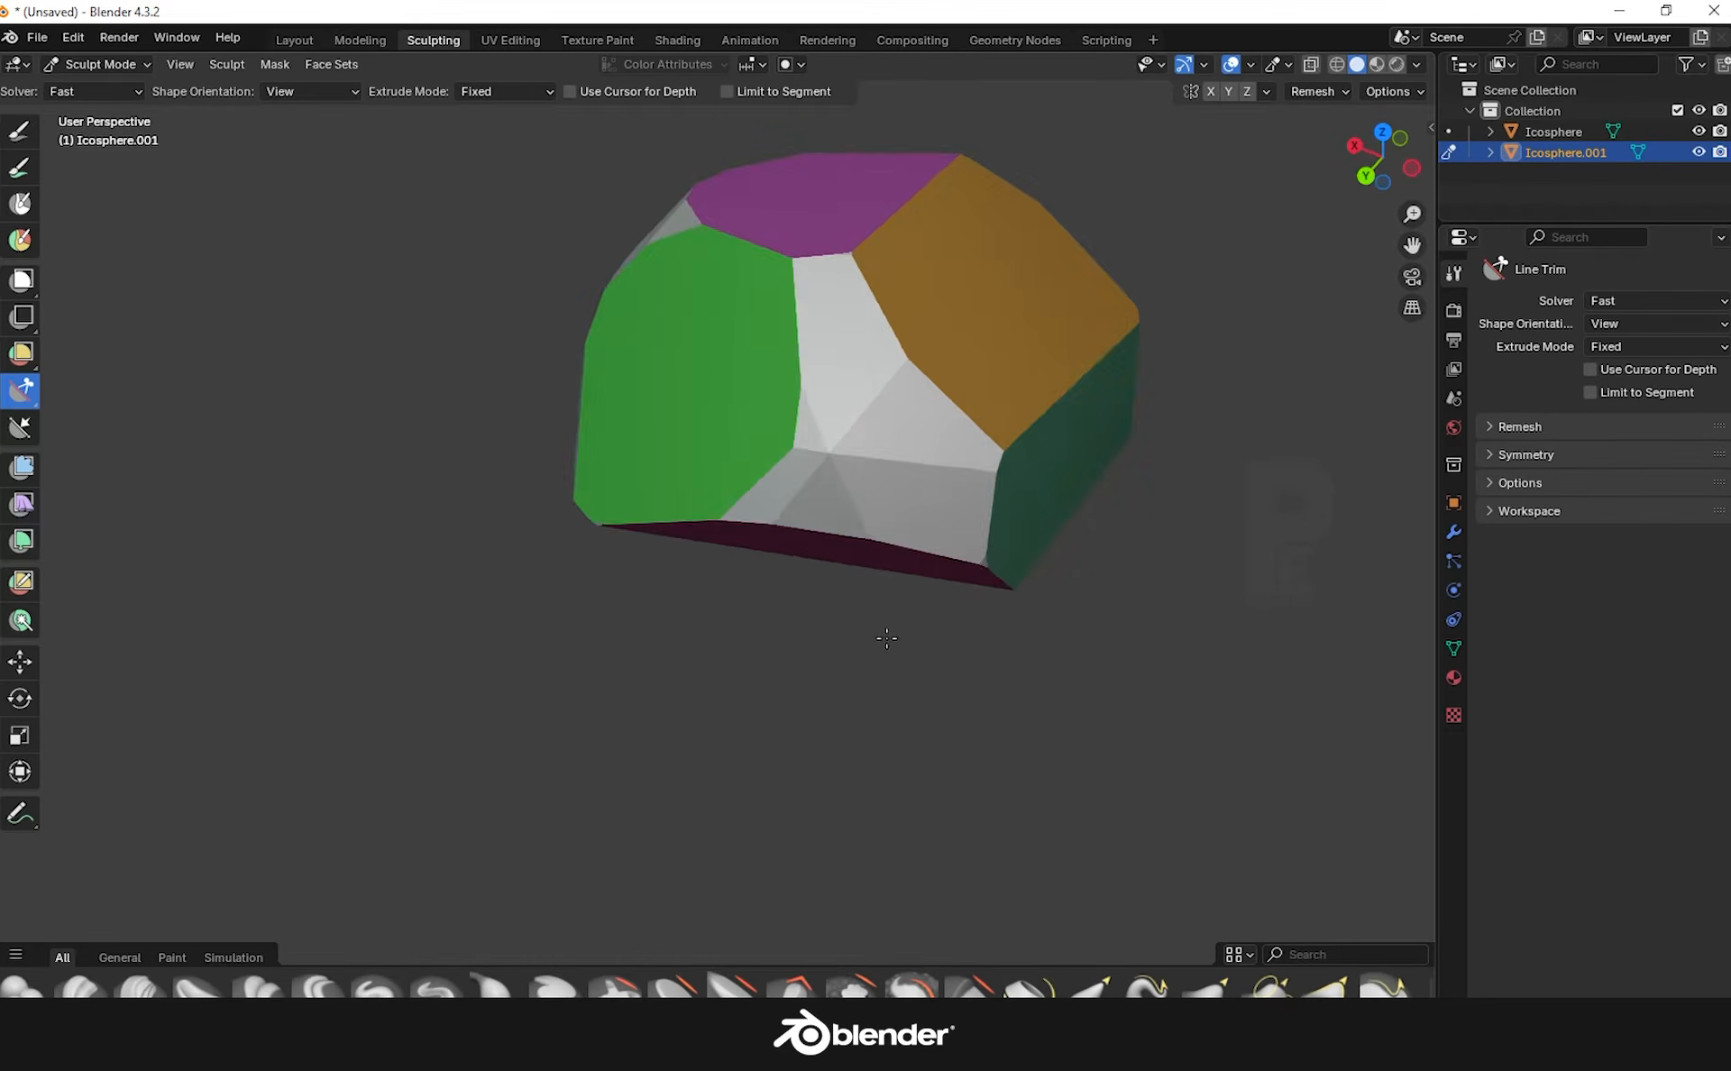
{"action": "scroll", "coordinate": [956, 560], "scroll_direction": "down", "scroll_amount": 4}
{"action": "middle_click_drag", "start_coordinate": [1127, 541], "coordinate": [1042, 478]}
Stretch the low rock along the X axis to a scale of about 1.34 in the Layout workspace
{"action": "left_click", "coordinate": [294, 40]}
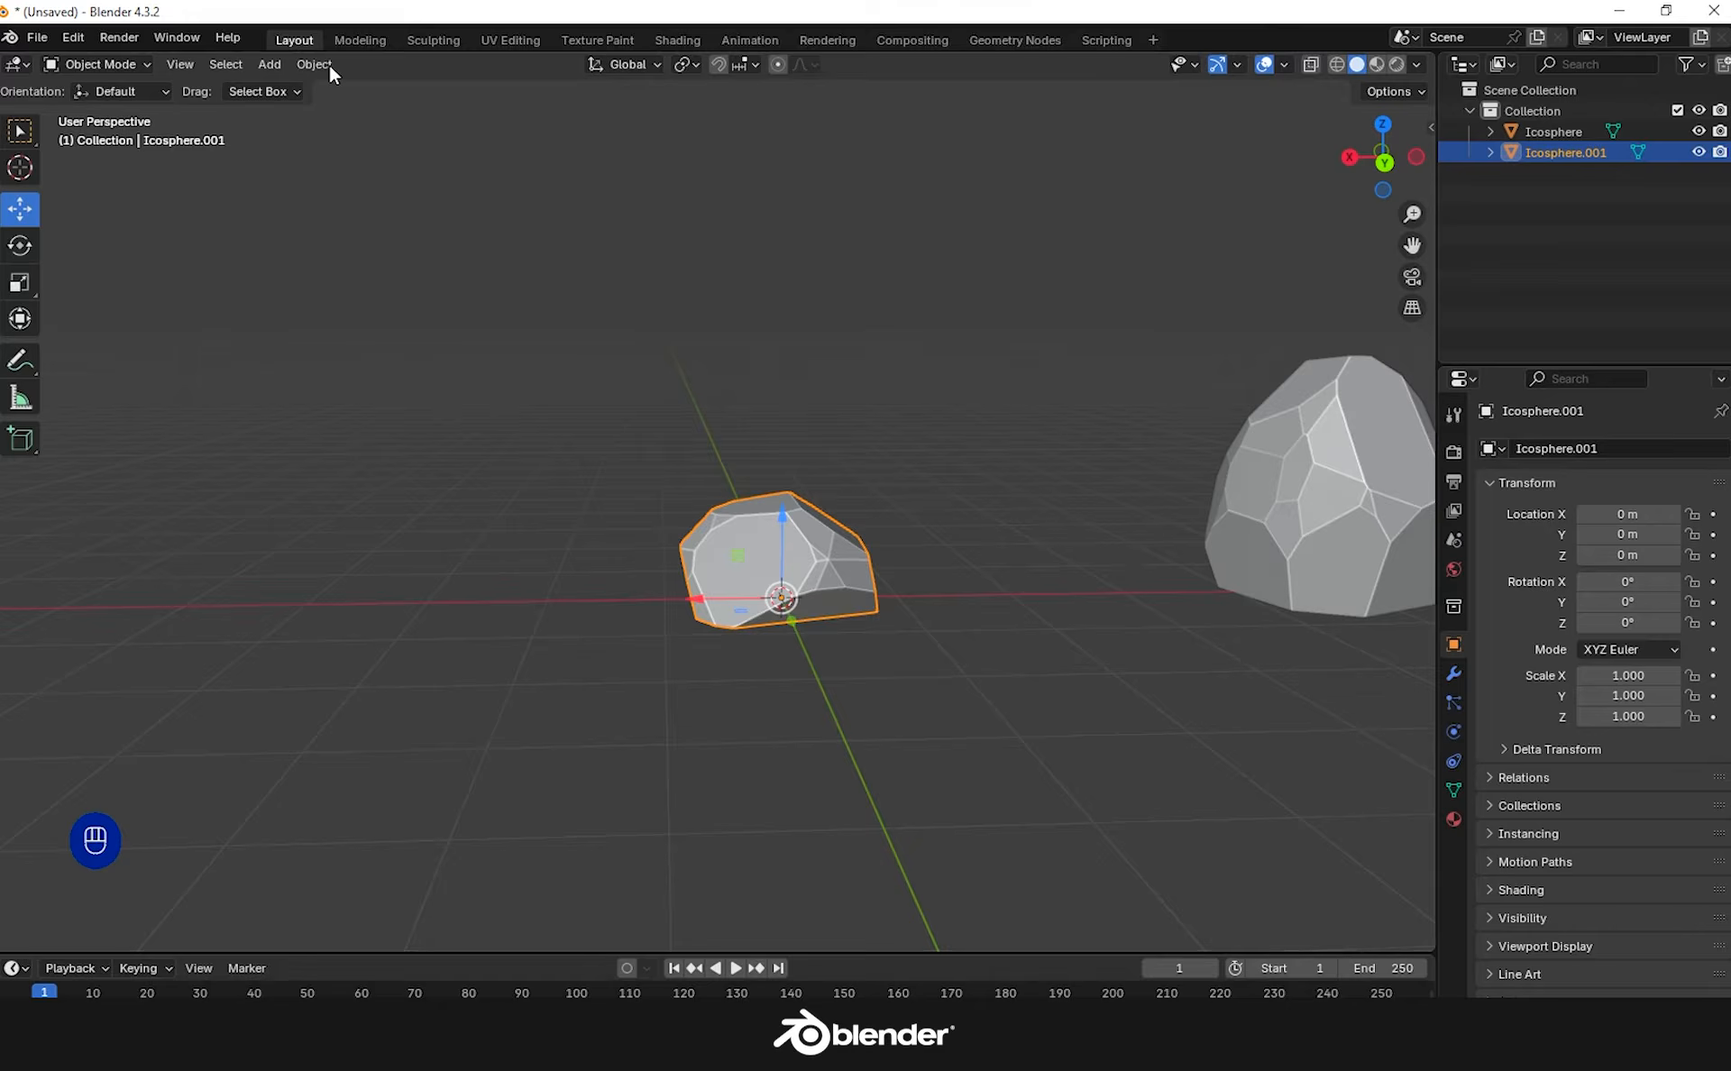
{"action": "left_click", "coordinate": [889, 649]}
{"action": "scroll", "coordinate": [866, 634], "scroll_direction": "up", "scroll_amount": 3}
{"action": "left_click", "coordinate": [749, 516]}
{"action": "key", "text": "s"}
{"action": "key", "text": "x"}
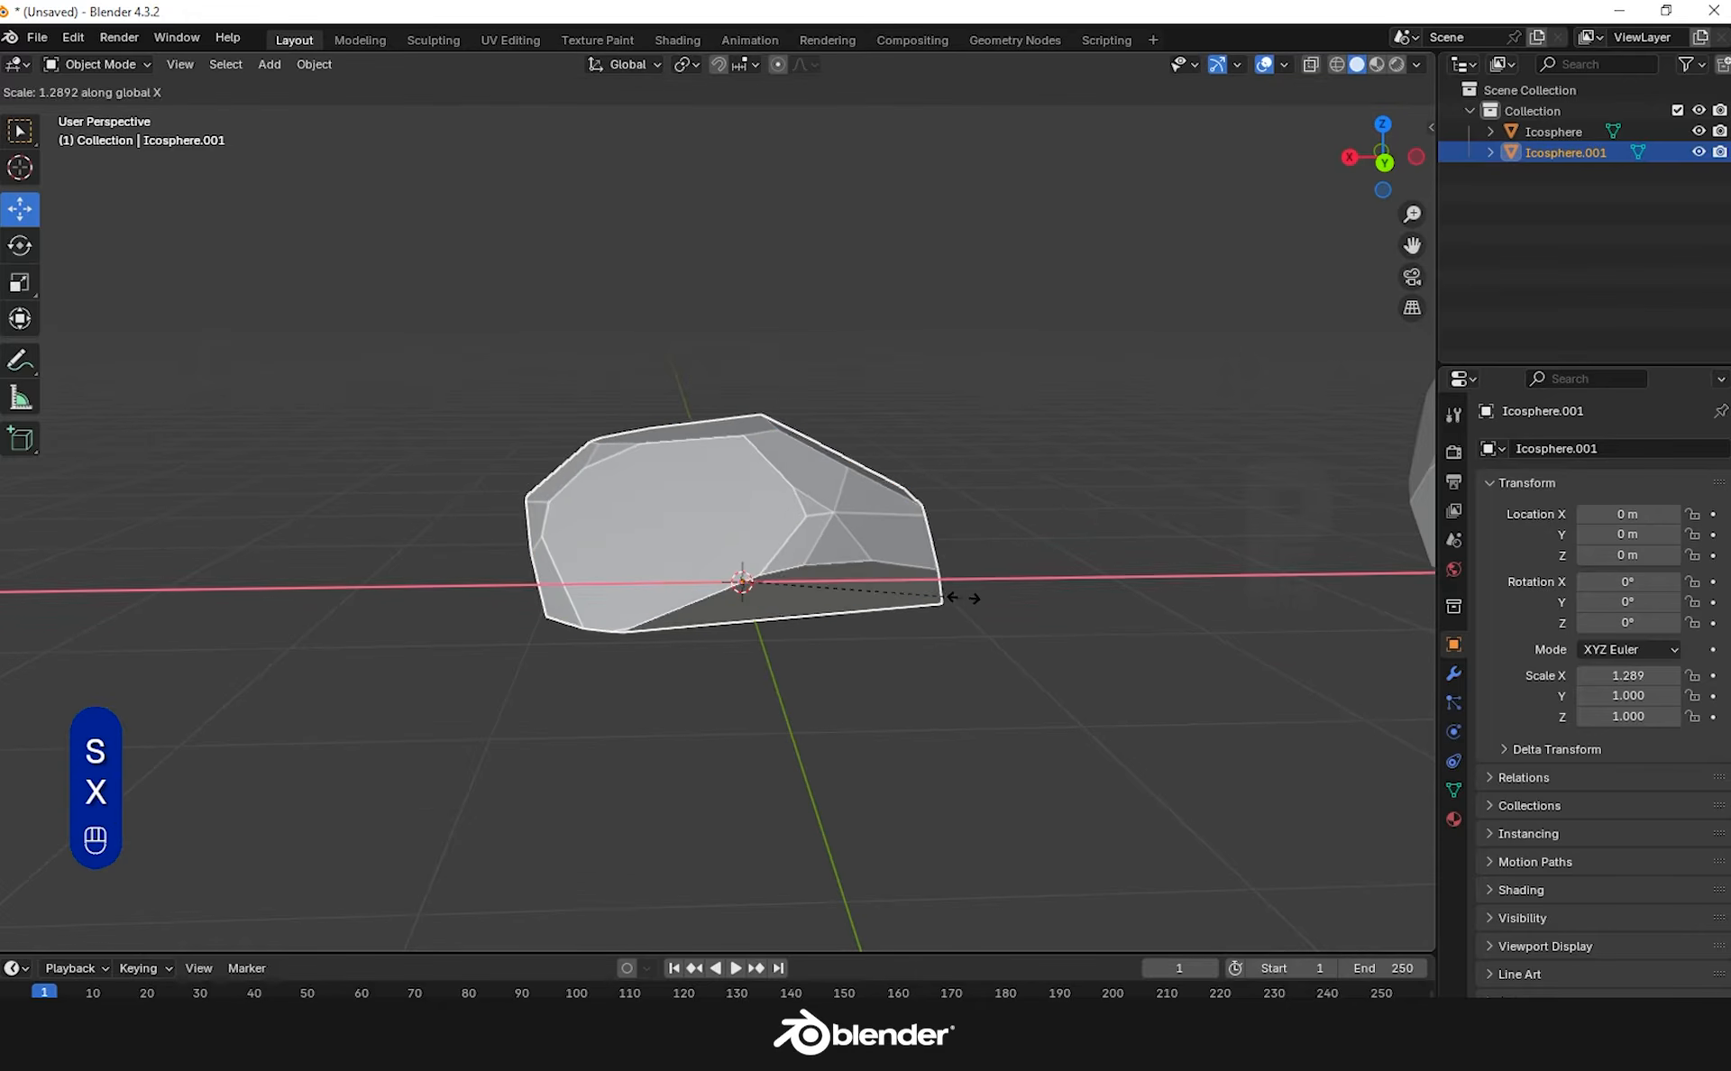
{"action": "left_click", "coordinate": [912, 636]}
{"action": "left_click", "coordinate": [942, 654]}
Scale the tall rock up uniformly by about 1.61 times
{"action": "middle_click_drag", "start_coordinate": [942, 653], "coordinate": [1036, 622]}
{"action": "left_click", "coordinate": [1036, 622]}
{"action": "key", "text": "s"}
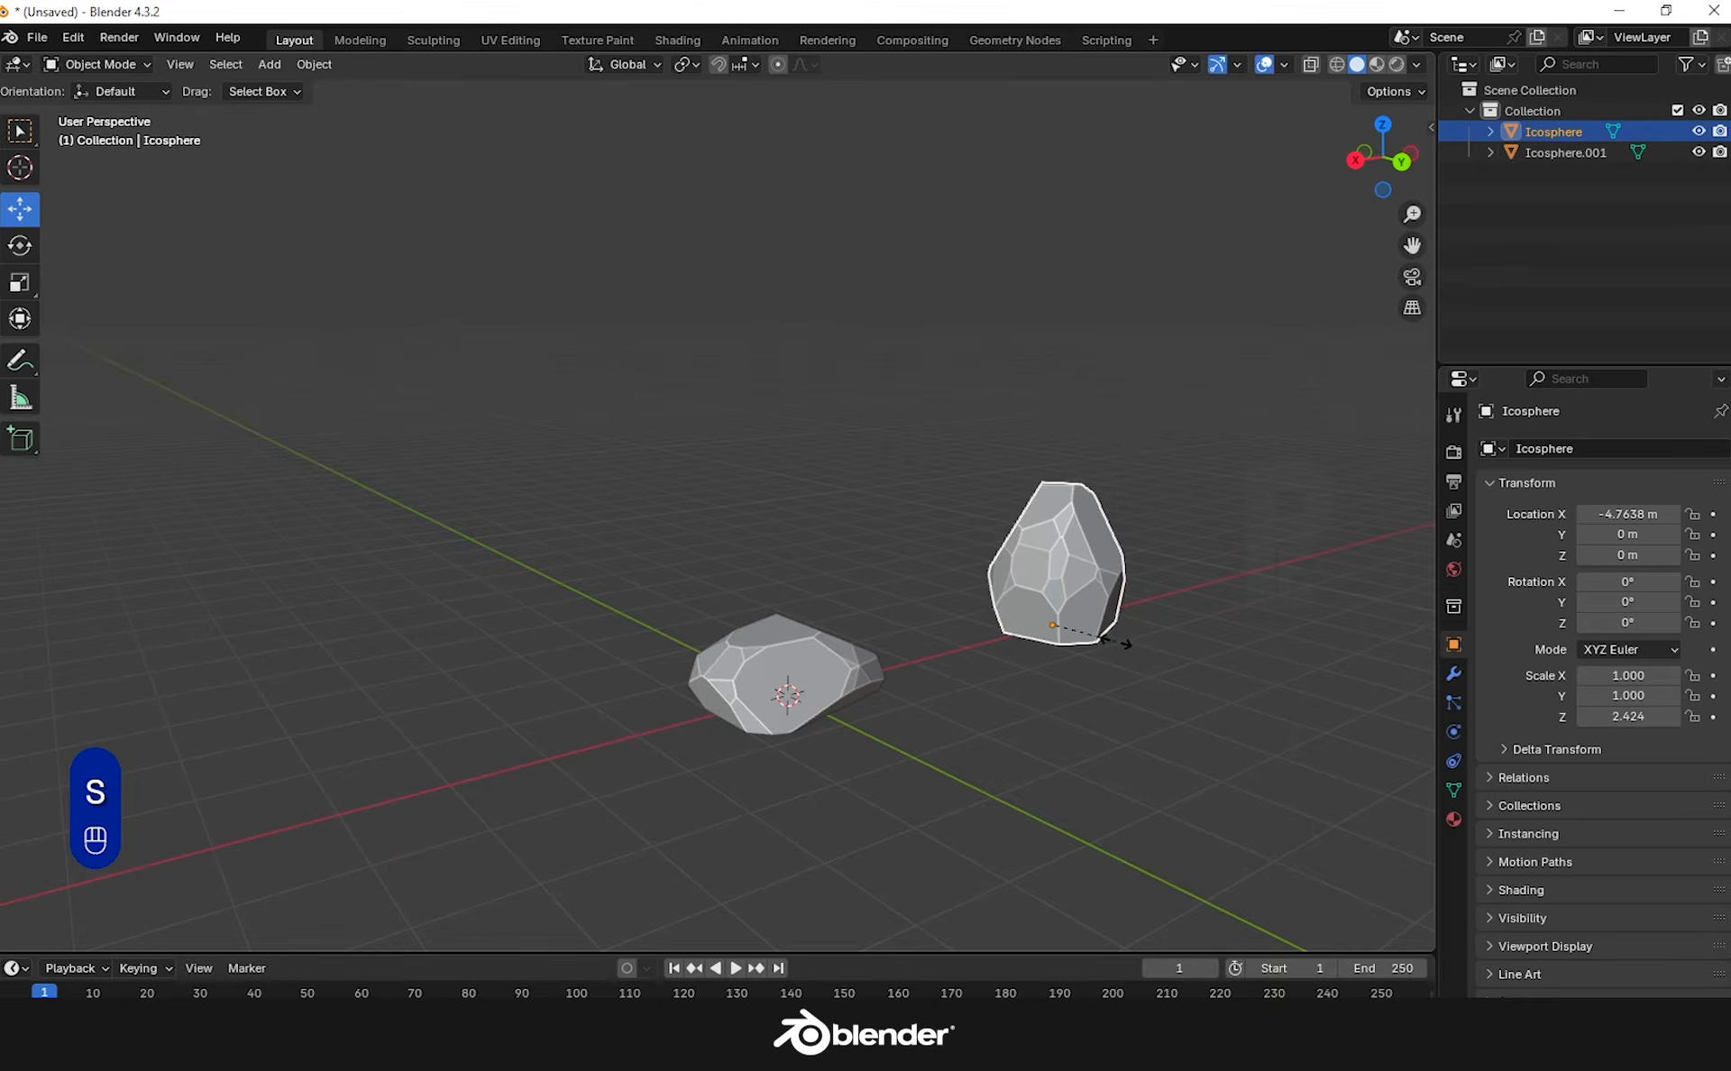
{"action": "left_click", "coordinate": [1170, 654]}
Move the tall rock against the low rock, to about -1.98 m on X and -0.85 m on Y
{"action": "left_click_drag", "start_coordinate": [992, 640], "coordinate": [840, 624]}
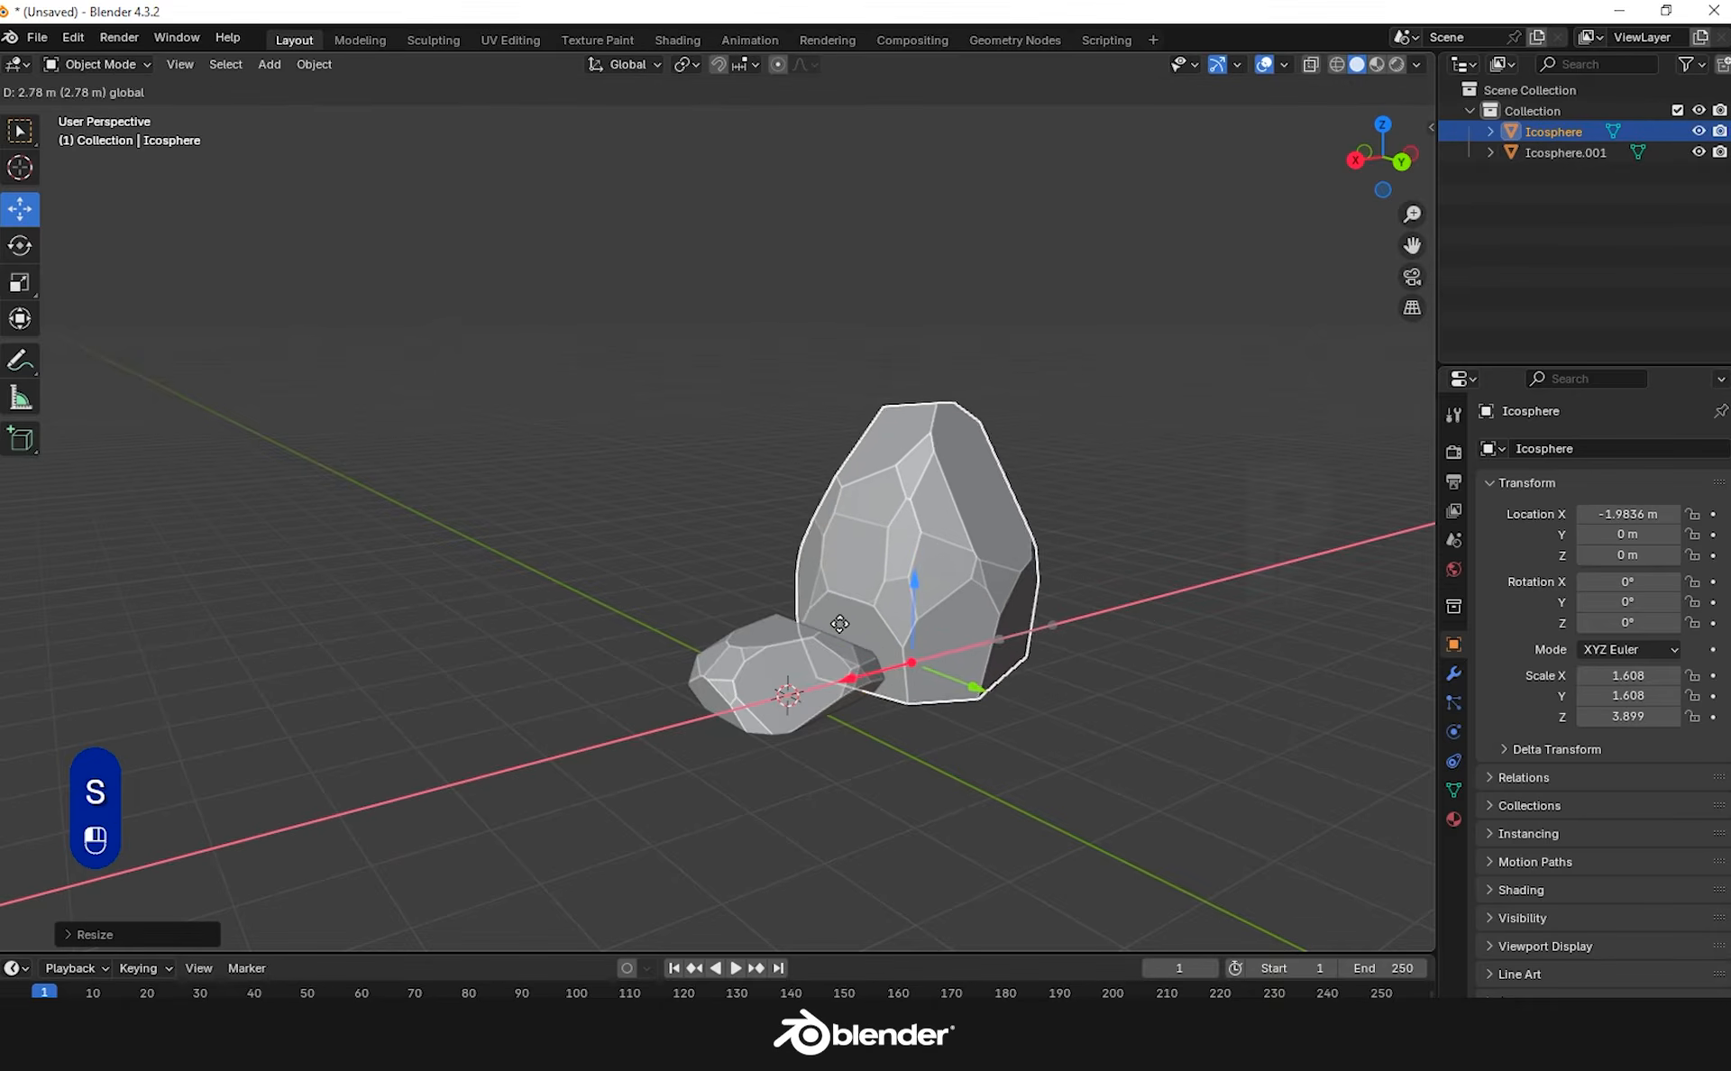
{"action": "left_click_drag", "start_coordinate": [975, 687], "coordinate": [928, 667]}
{"action": "left_click", "coordinate": [1010, 690]}
{"action": "mouse_move", "coordinate": [1011, 693]}
{"action": "middle_mouse_down"}
{"action": "mouse_move", "coordinate": [1029, 706]}
{"action": "mouse_move", "coordinate": [1010, 696]}
{"action": "middle_mouse_up"}
{"action": "middle_click_drag", "start_coordinate": [1009, 696], "coordinate": [903, 633], "text": "shift"}
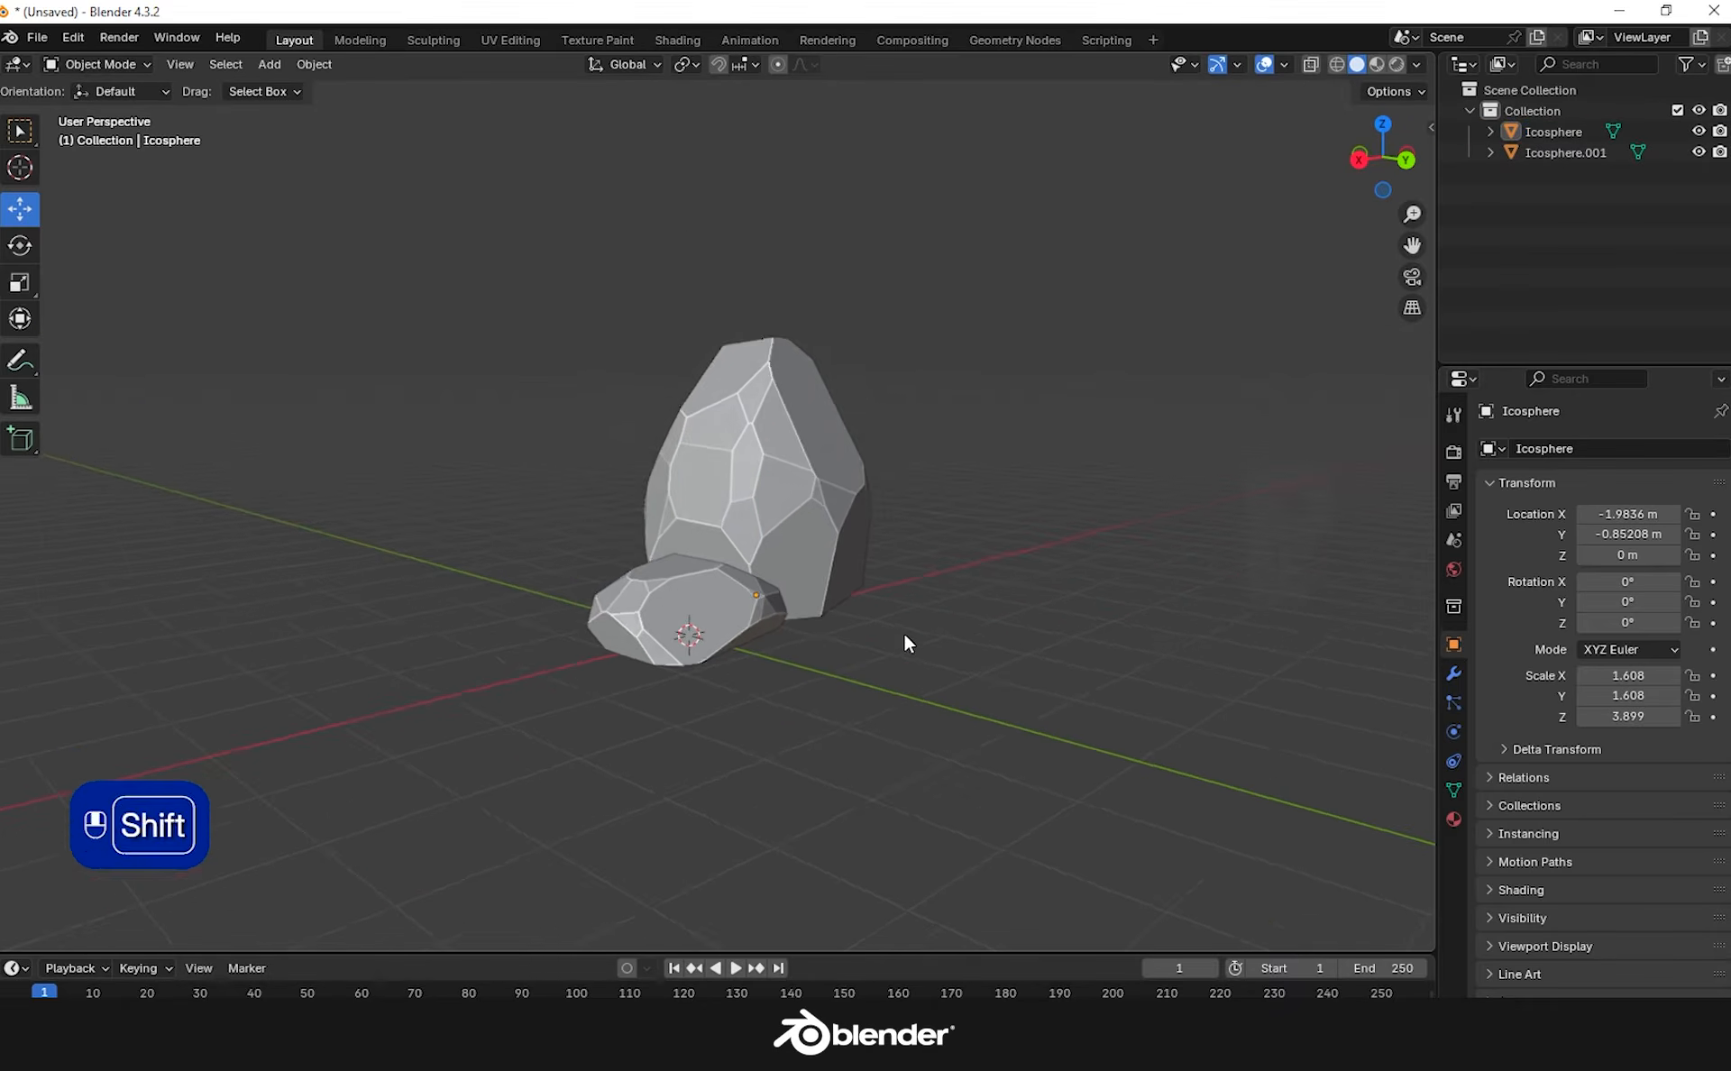
Duplicate the low rock and move the copy along Y to about 2.16 m
{"action": "scroll", "coordinate": [904, 637], "scroll_direction": "up", "scroll_amount": 2}
{"action": "left_click", "coordinate": [646, 598]}
{"action": "key", "text": "shift+d"}
{"action": "right_click", "coordinate": [750, 653]}
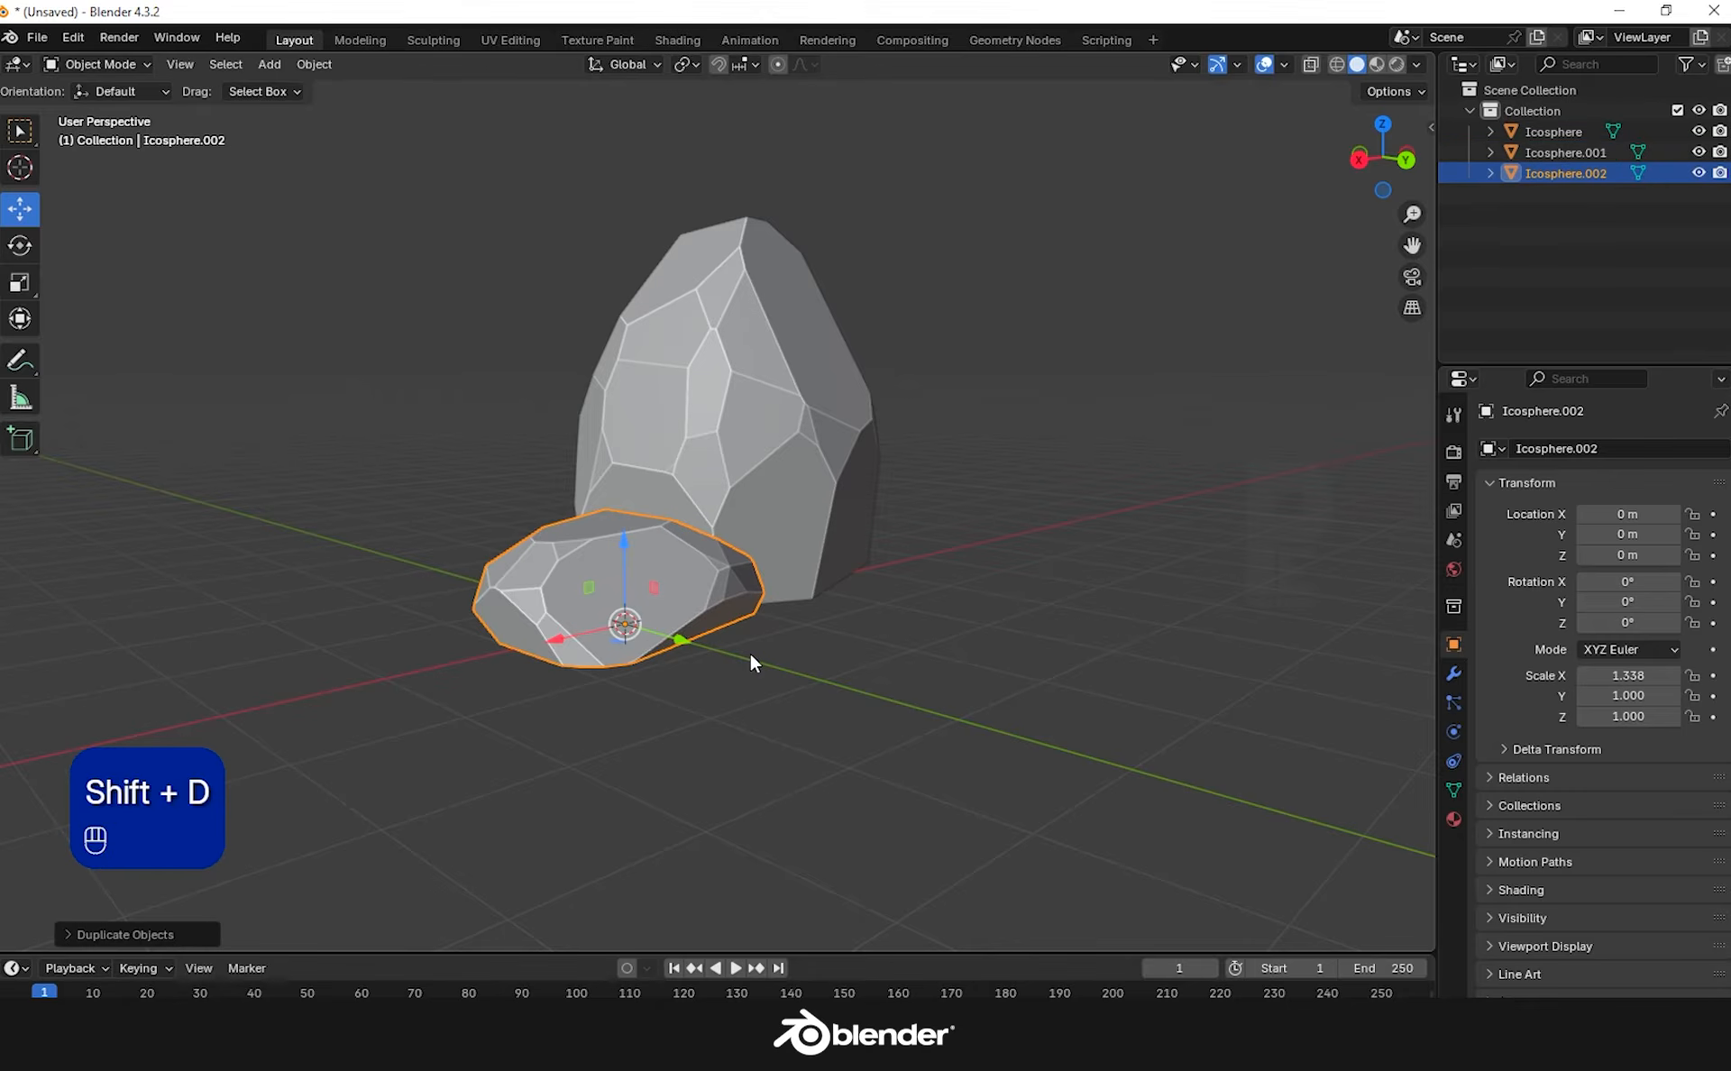
{"action": "left_click_drag", "start_coordinate": [687, 640], "coordinate": [923, 706]}
Shrink the duplicated rock to about 0.41 of its size and rotate it about Z to roughly -46.2°
{"action": "key", "text": "s"}
{"action": "left_click", "coordinate": [950, 706]}
{"action": "key", "text": "r"}
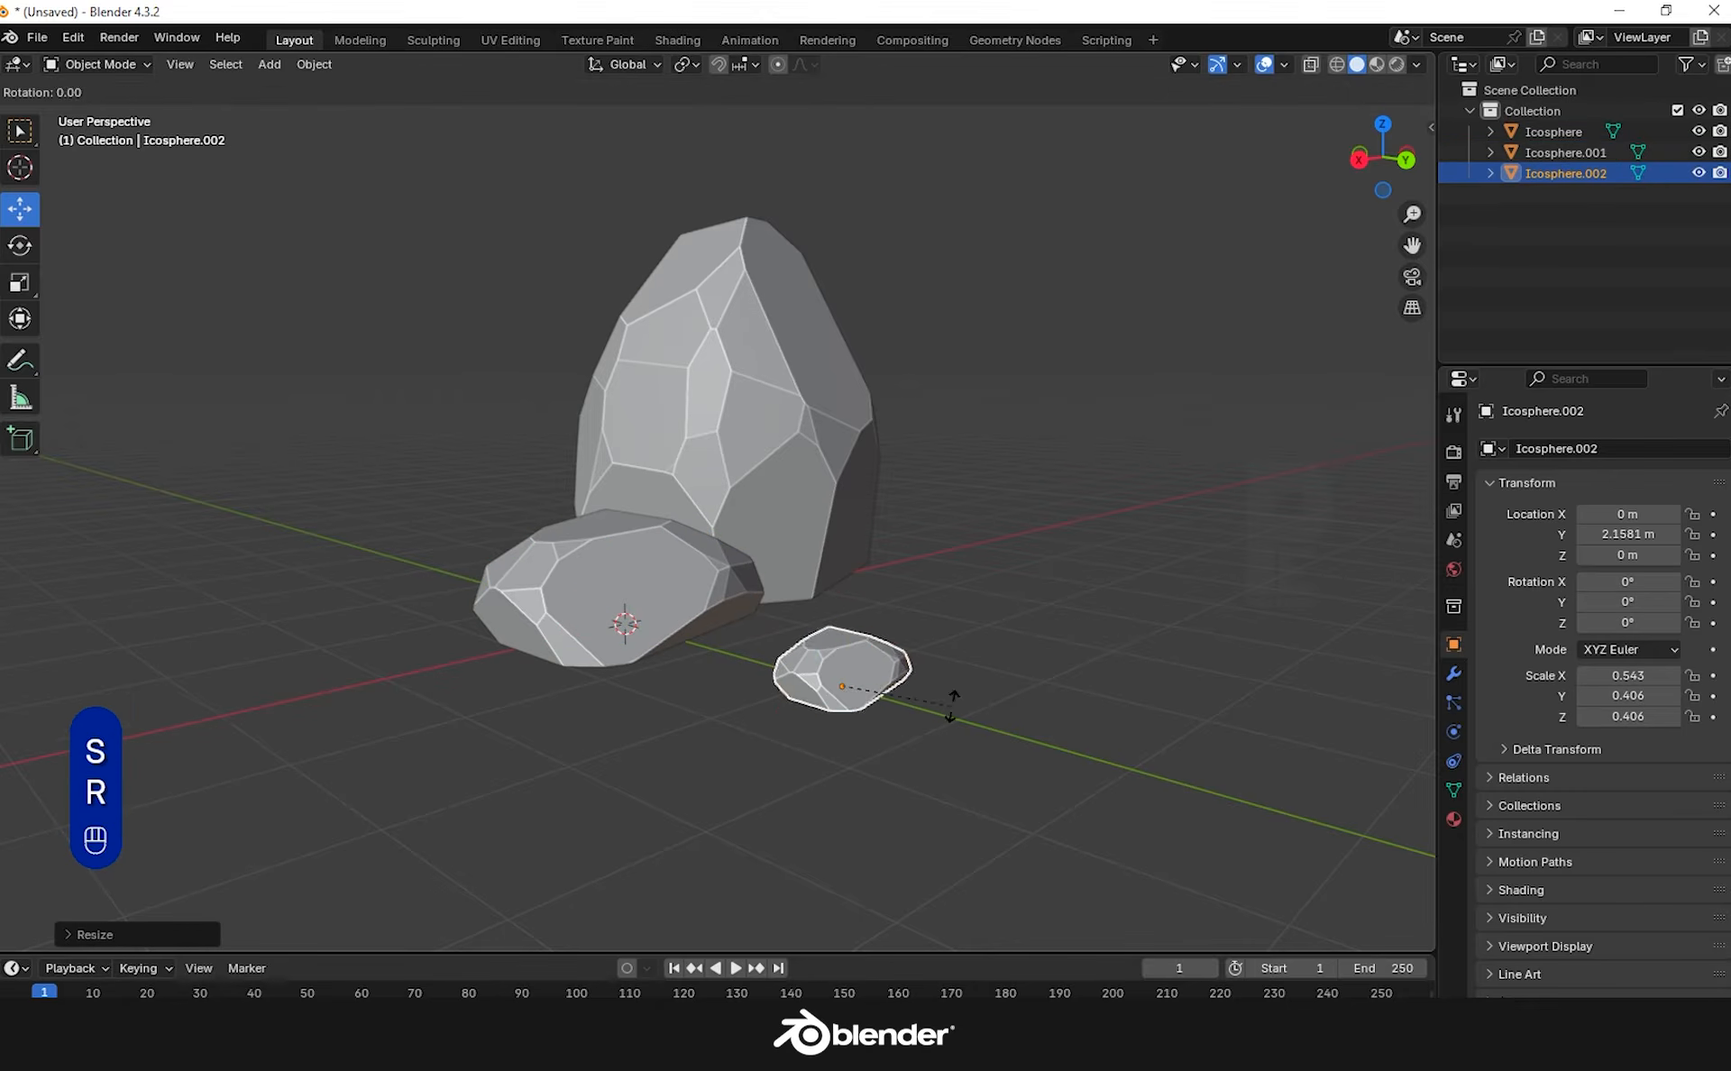
{"action": "key", "text": "z"}
{"action": "left_click", "coordinate": [965, 732]}
Stretch the small rock vertically to a Z scale of about 0.555
{"action": "key", "text": "s"}
{"action": "key", "text": "z"}
{"action": "left_click", "coordinate": [1033, 763]}
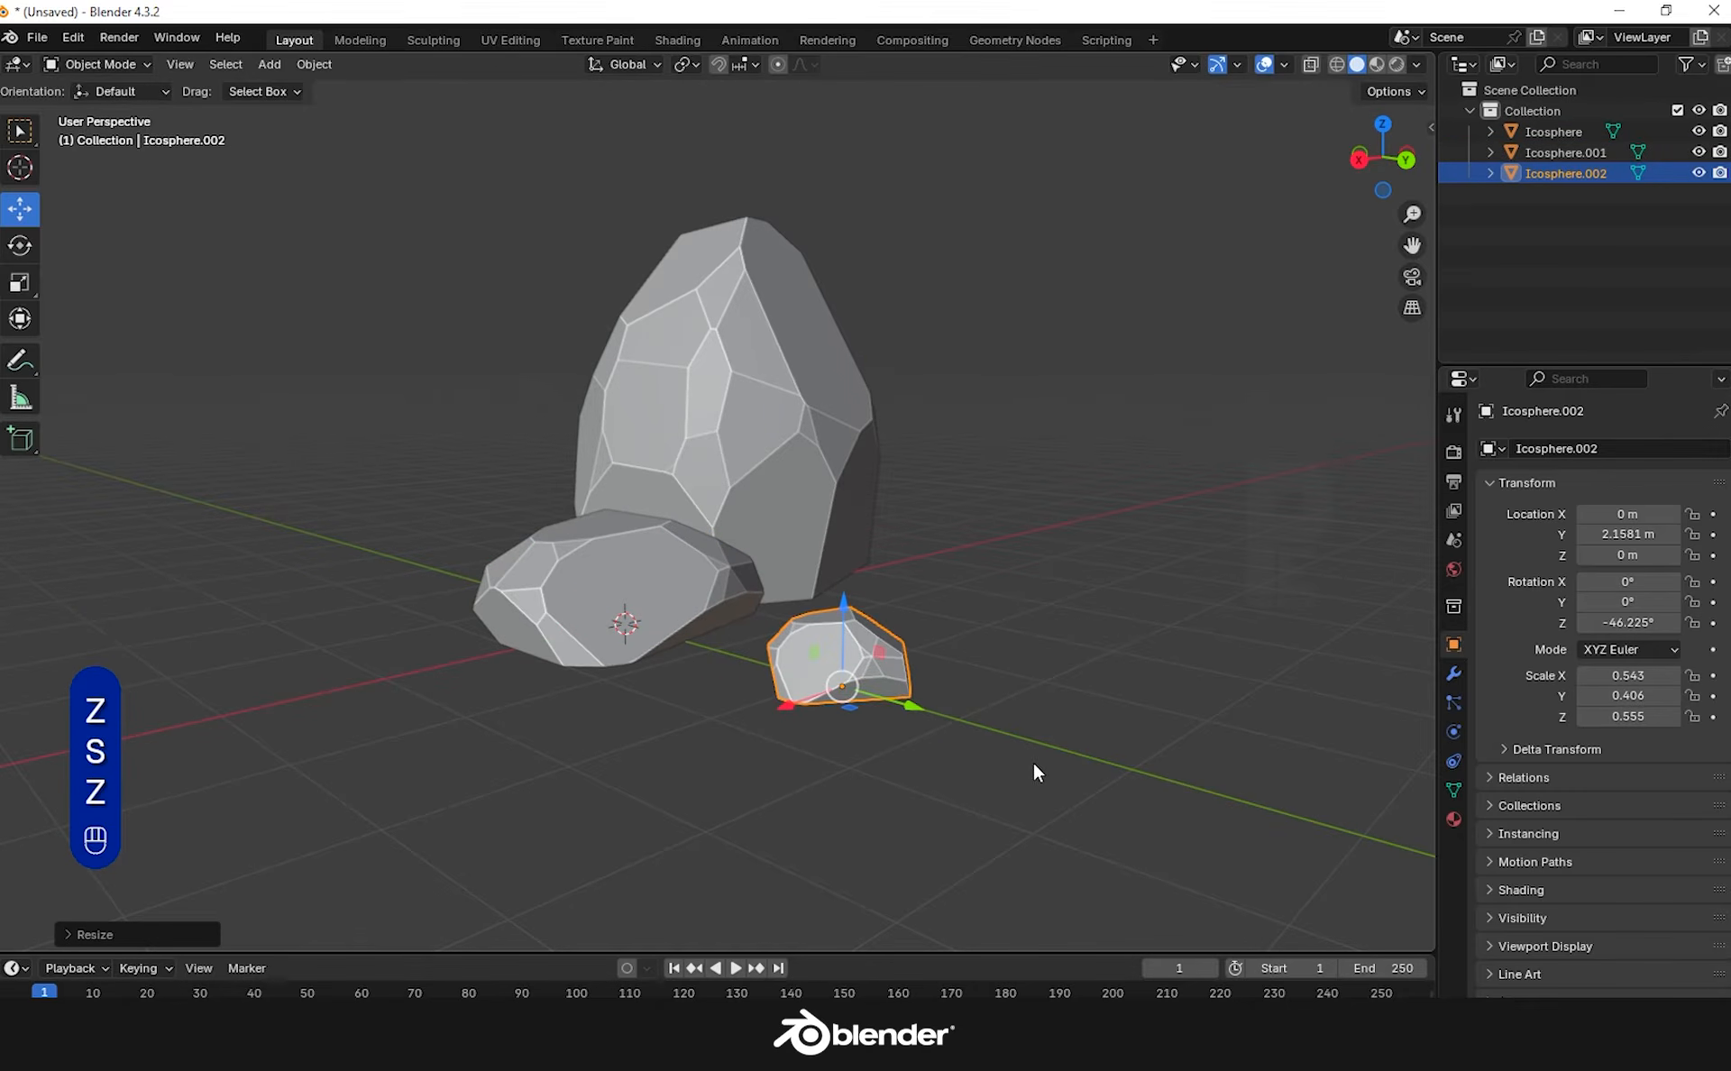
Shrink the small rock to a Z scale of about 0.41 and rotate it about Z to roughly -169.7°
{"action": "key", "text": "s"}
{"action": "left_click", "coordinate": [965, 734]}
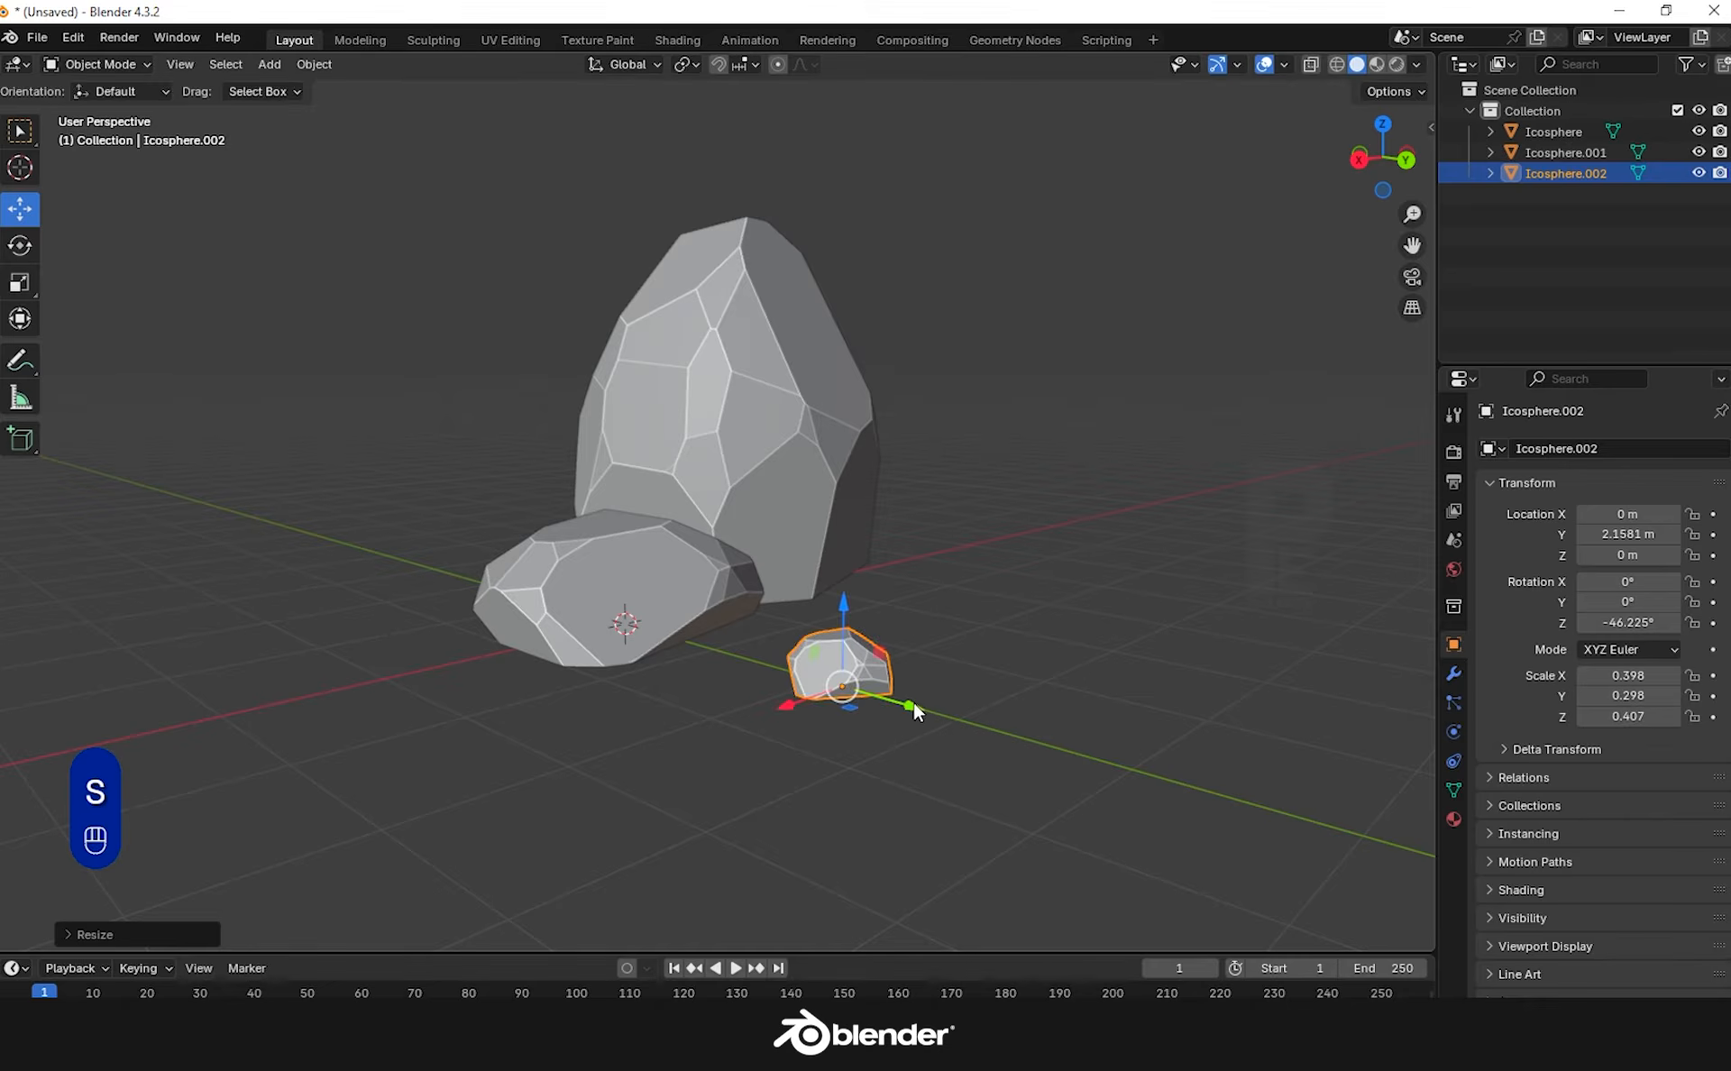
{"action": "key", "text": "r"}
{"action": "left_click", "coordinate": [819, 711]}
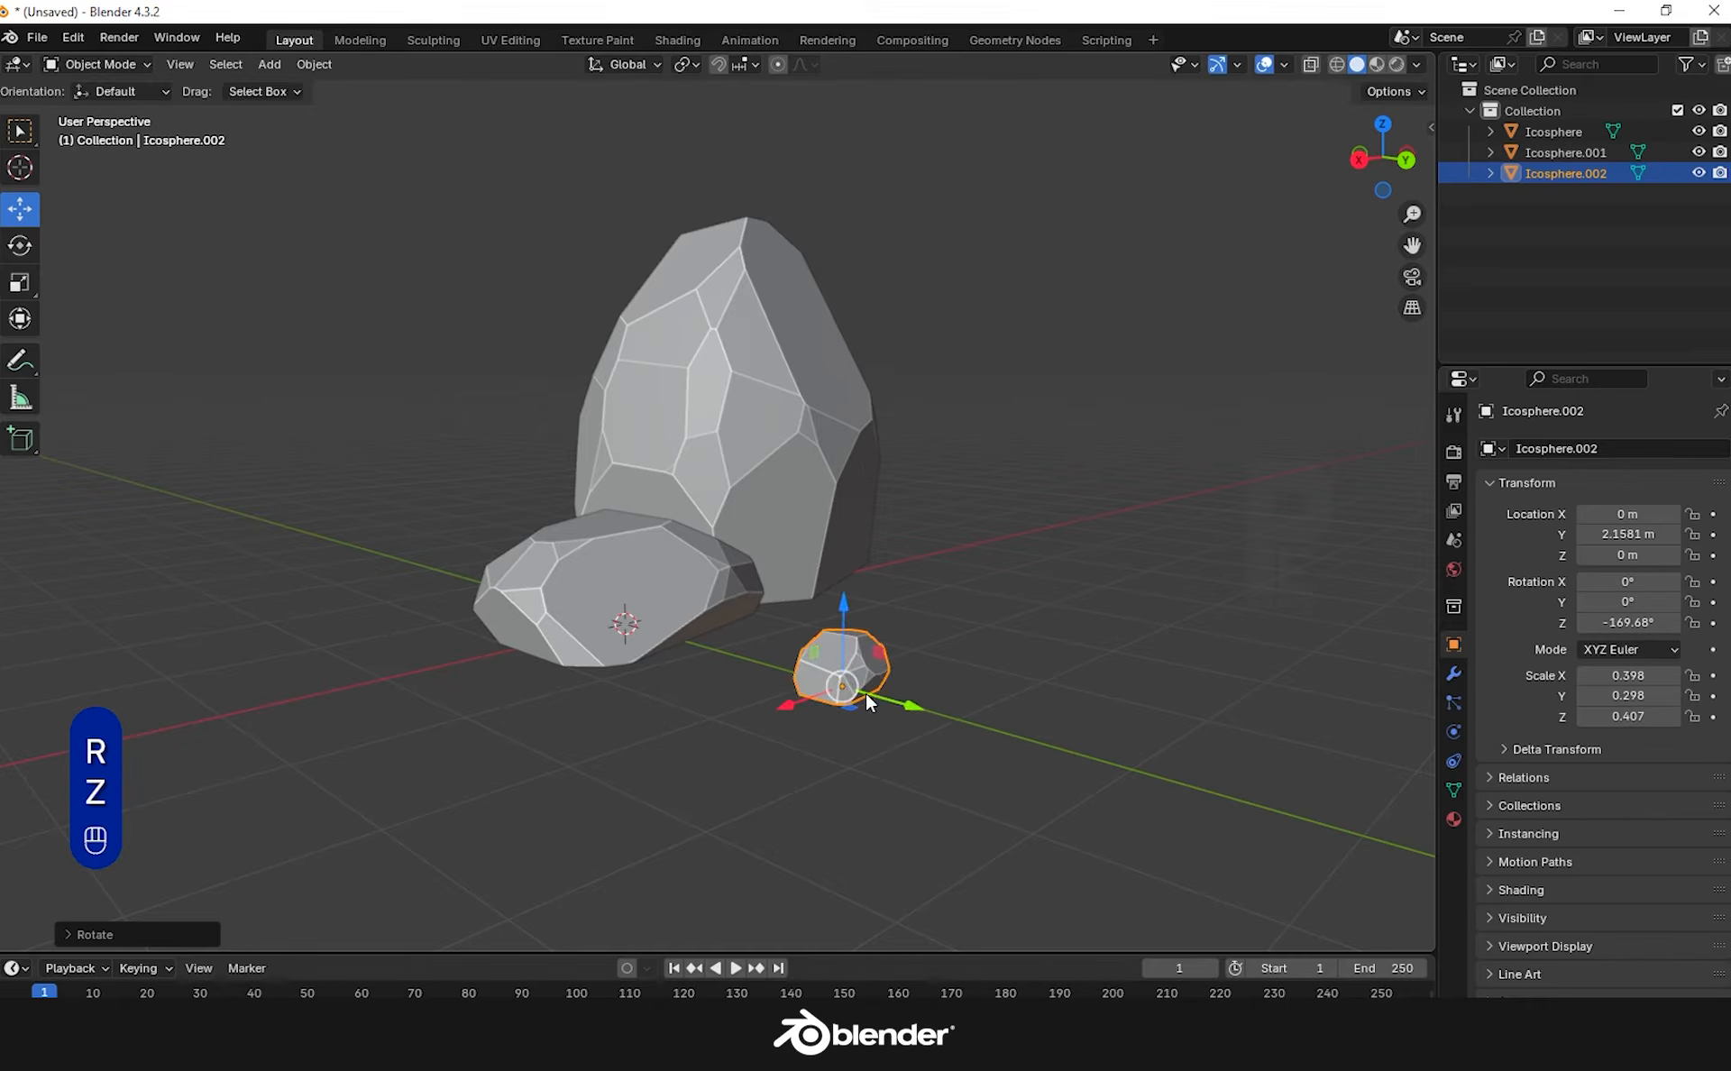
Move the small rock along Y and X to nestle it against the low rock
{"action": "left_click_drag", "start_coordinate": [887, 701], "coordinate": [797, 641]}
{"action": "left_click_drag", "start_coordinate": [708, 667], "coordinate": [815, 663]}
{"action": "middle_click_drag", "start_coordinate": [938, 669], "coordinate": [873, 648]}
{"action": "scroll", "coordinate": [872, 647], "scroll_direction": "up", "scroll_amount": 1}
Duplicate the tall rock and move the copy along Y to about 1.46 m
{"action": "left_click", "coordinate": [862, 458]}
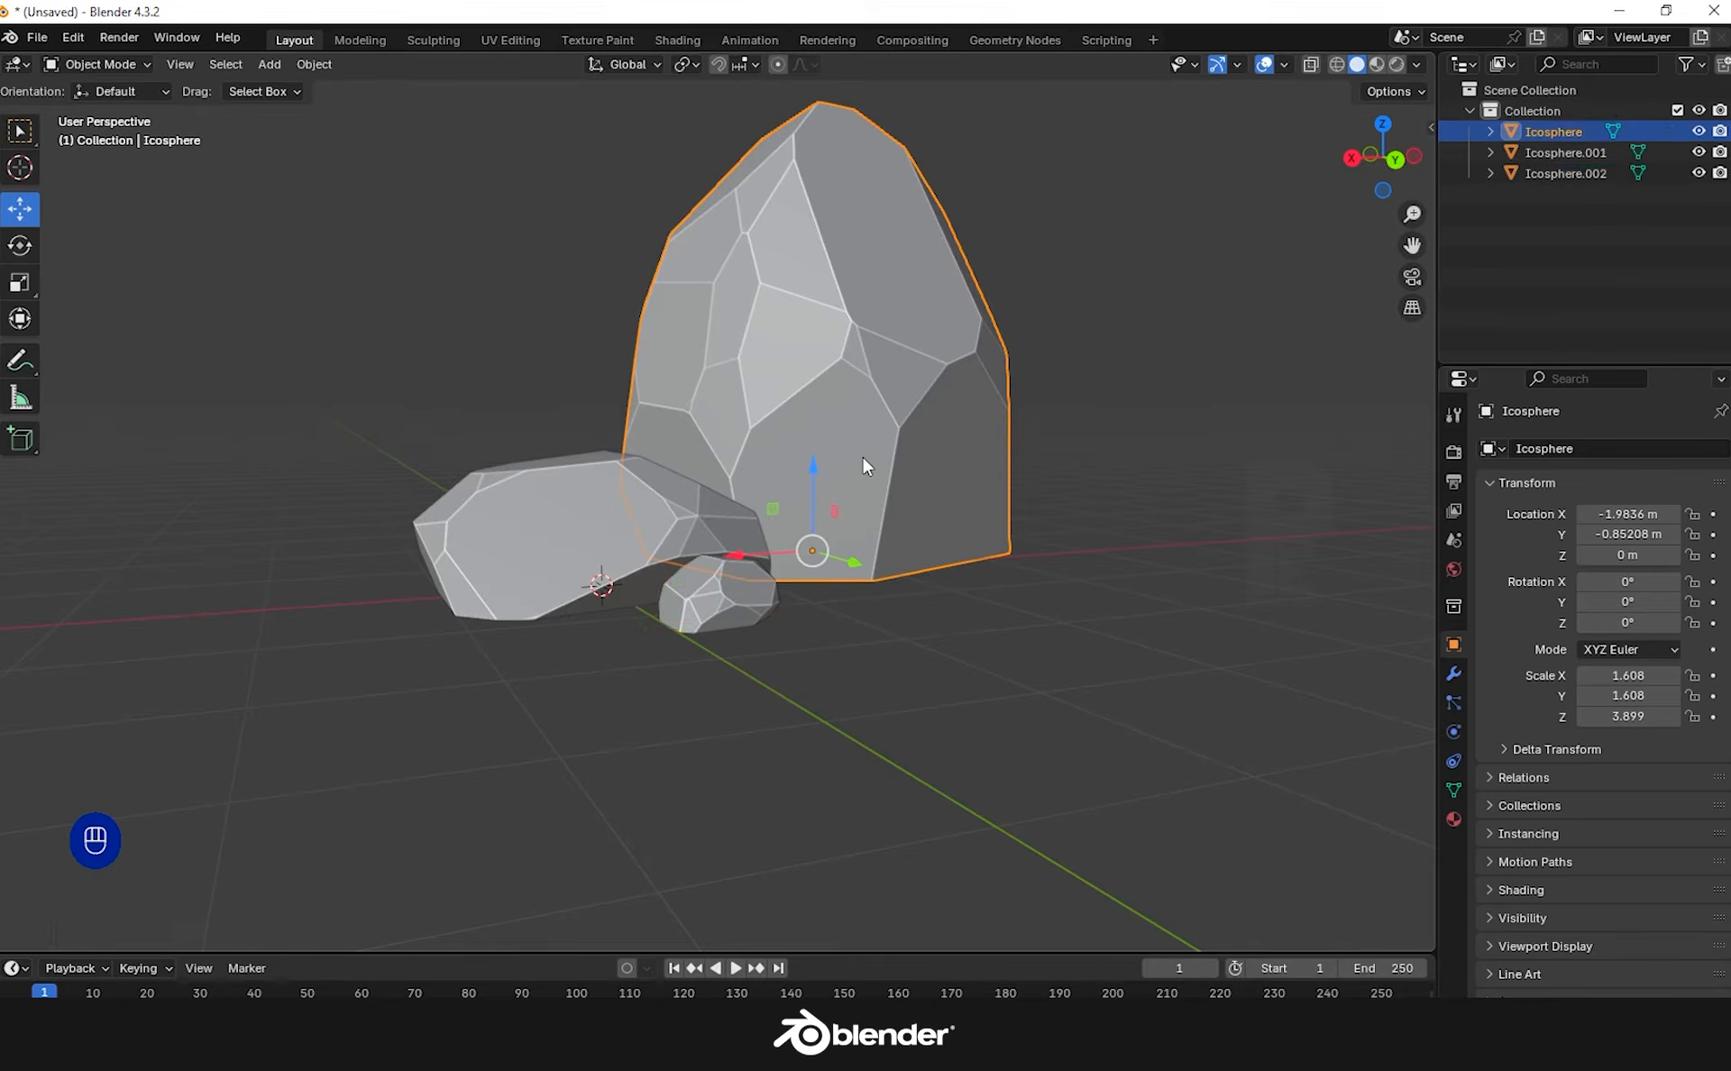
{"action": "key", "text": "shift+d"}
{"action": "right_click", "coordinate": [1004, 570]}
{"action": "left_click_drag", "start_coordinate": [841, 559], "coordinate": [1026, 612]}
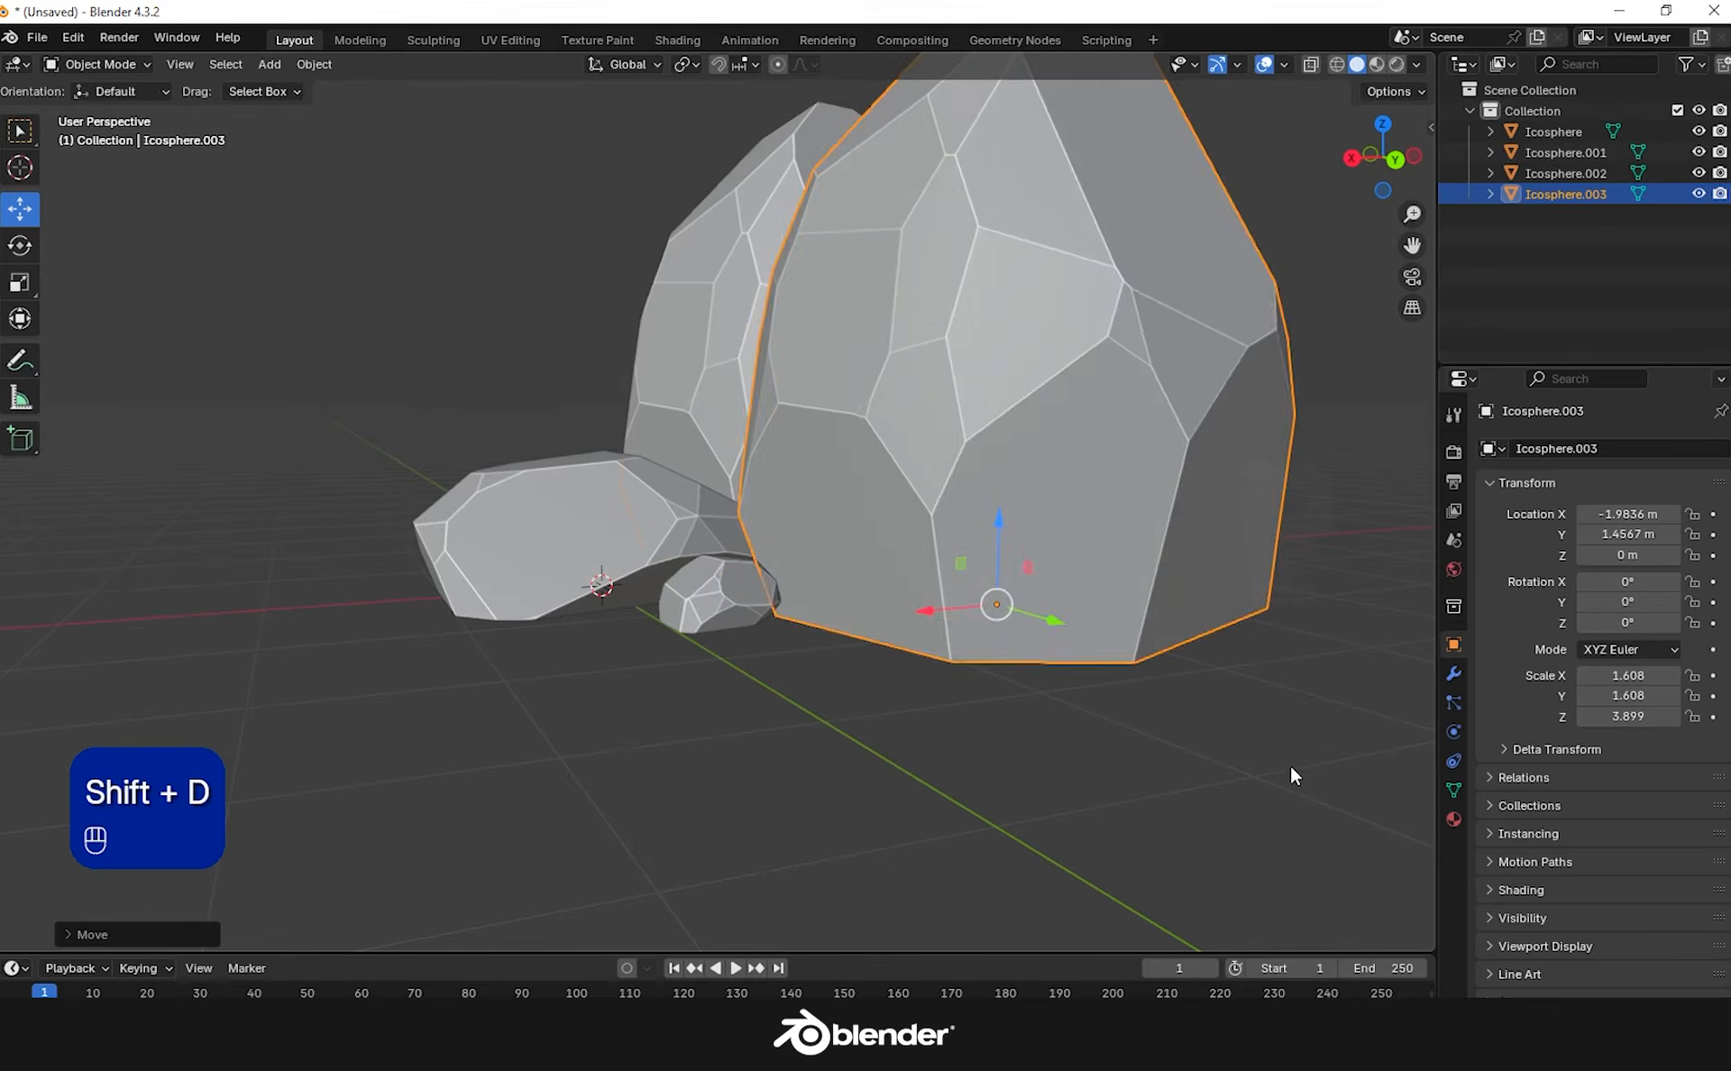
Shrink the tall rock's copy to a scale of about 0.132 with Z about 0.178, and move it along X to about -0.77 m
{"action": "key", "text": "s"}
{"action": "left_click", "coordinate": [1027, 605]}
{"action": "key", "text": "s"}
{"action": "key", "text": "z"}
{"action": "left_click", "coordinate": [1080, 626]}
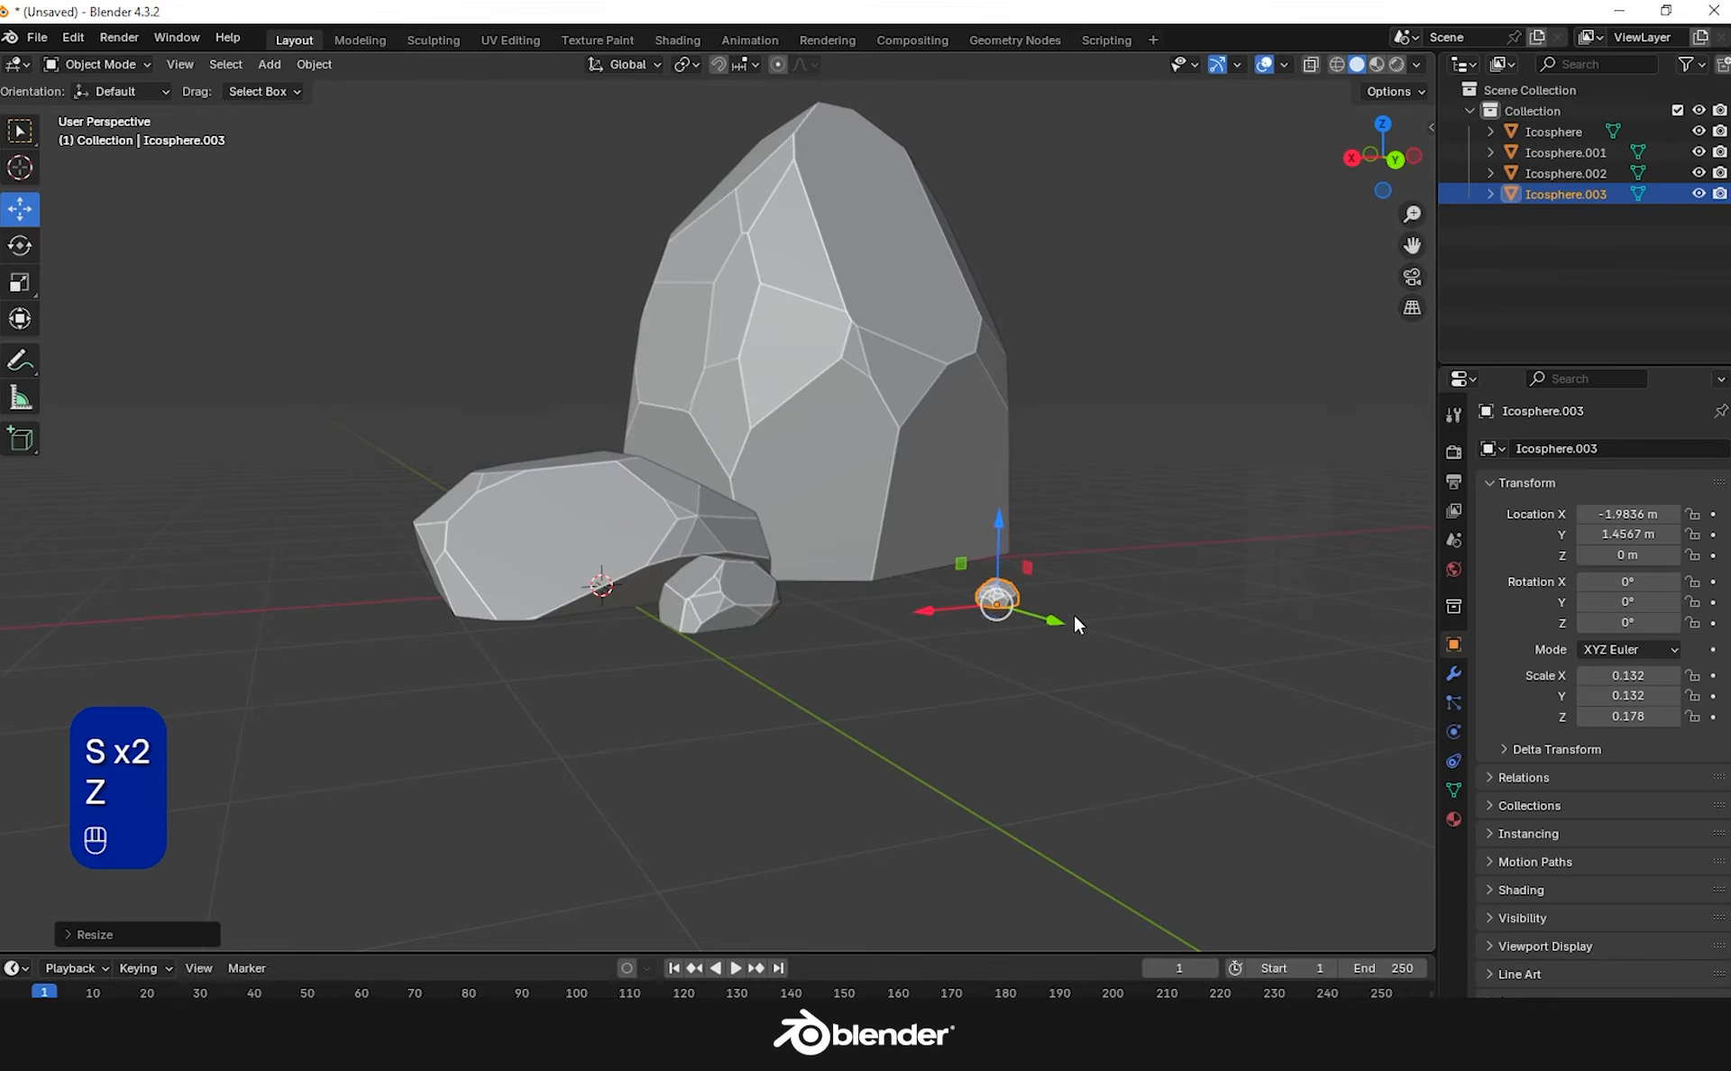
{"action": "left_click_drag", "start_coordinate": [934, 612], "coordinate": [748, 628]}
{"action": "left_click", "coordinate": [926, 654]}
Duplicate the large low rock and move the copy to about X -2.04 m and Y 0.78 m
{"action": "scroll", "coordinate": [882, 628], "scroll_direction": "up", "scroll_amount": 3}
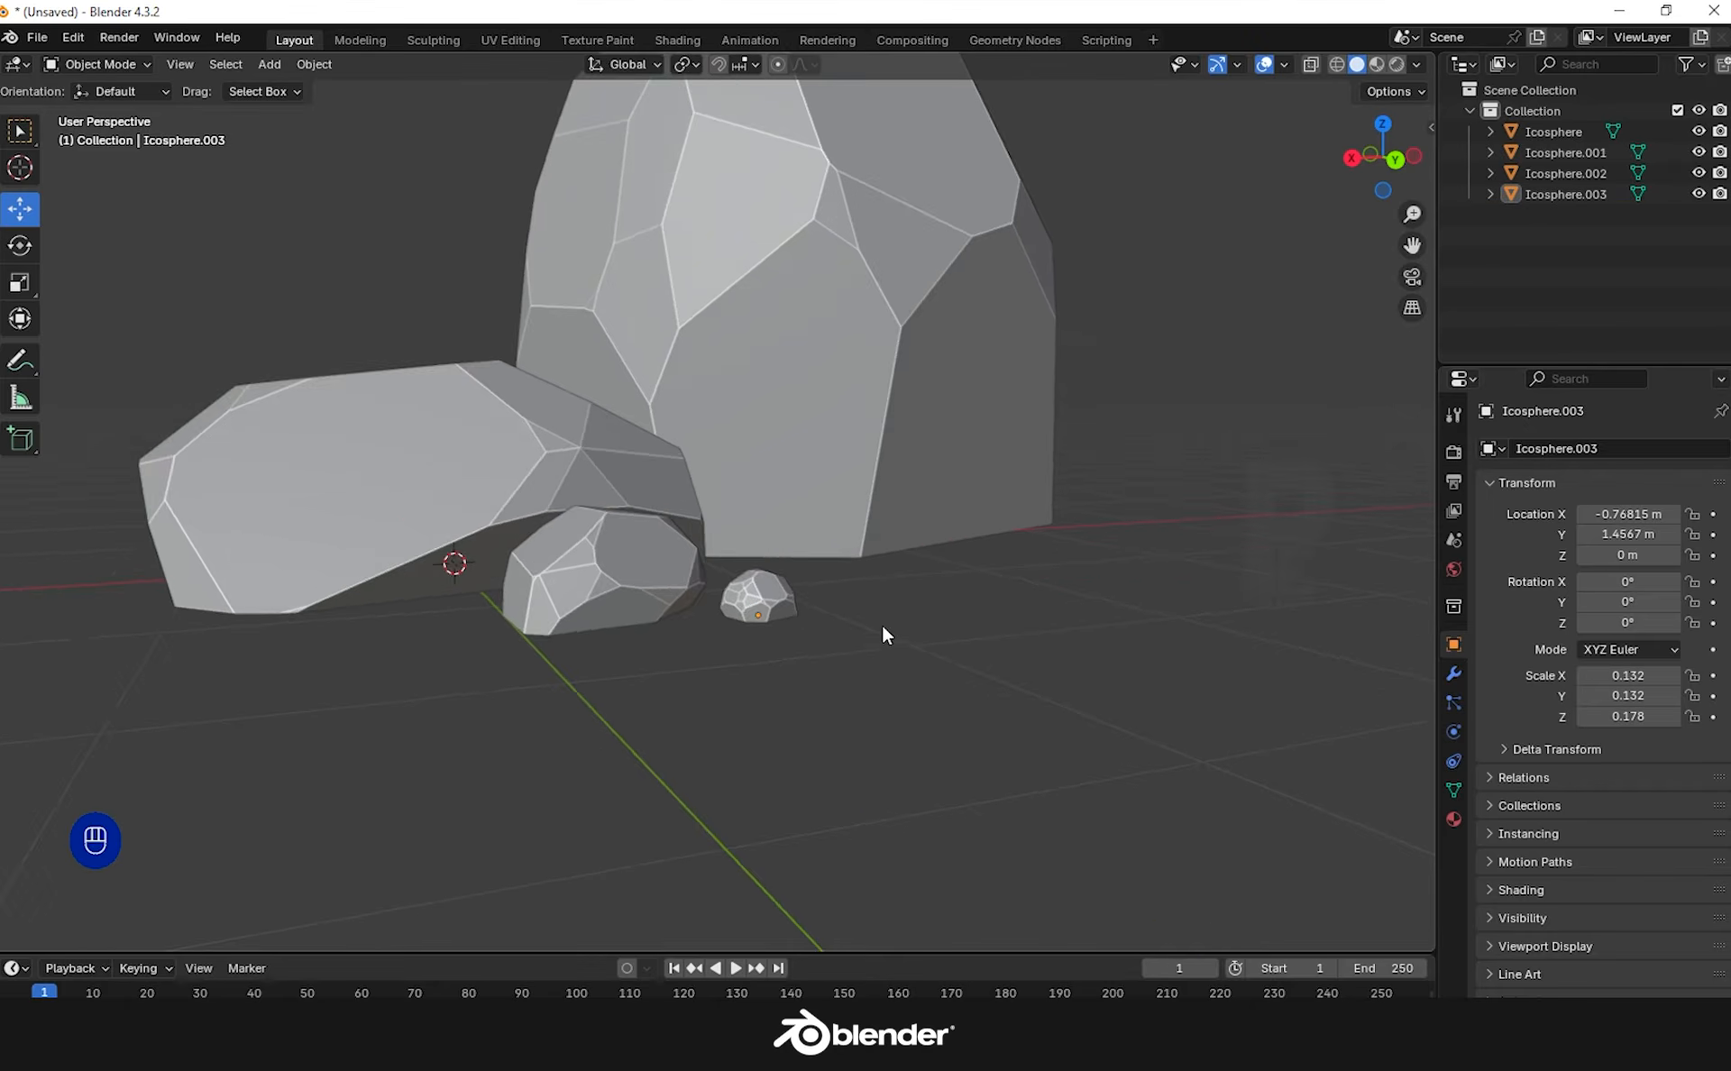
{"action": "middle_click_drag", "start_coordinate": [882, 629], "coordinate": [903, 736], "text": "shift"}
{"action": "left_click", "coordinate": [635, 567]}
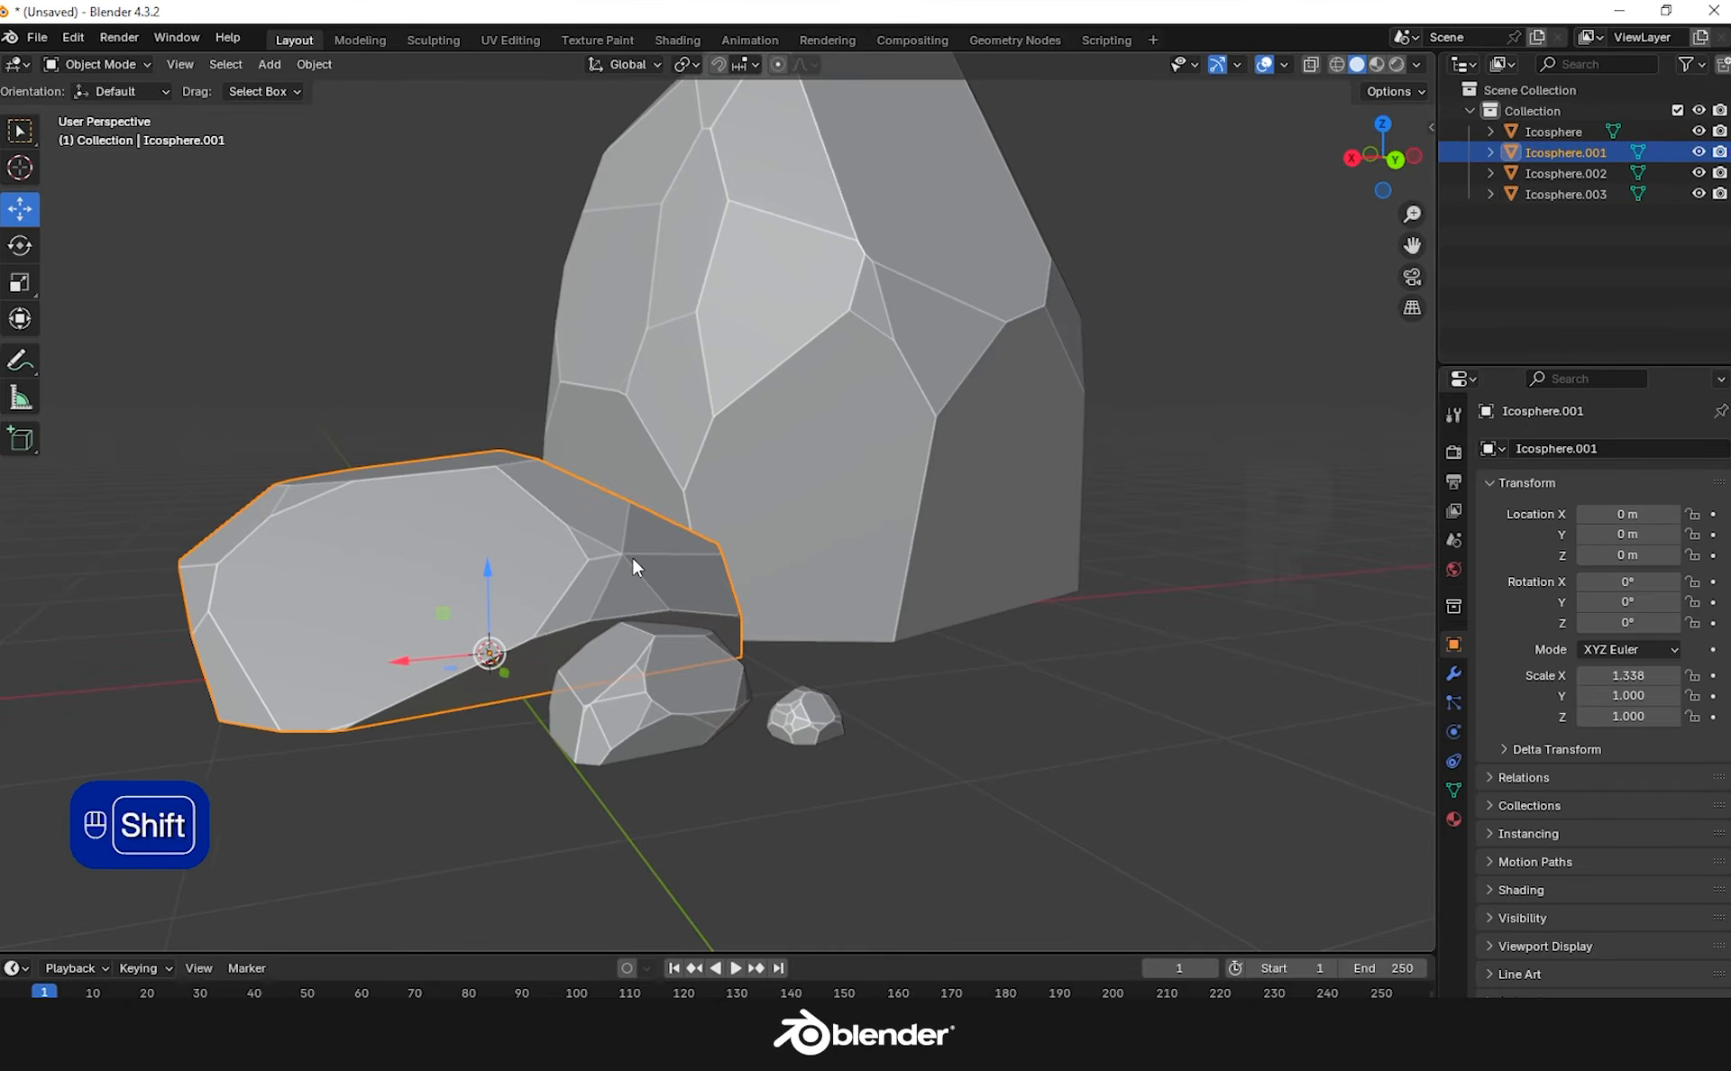
{"action": "key", "text": "shift+d"}
{"action": "right_click", "coordinate": [631, 557]}
{"action": "left_click_drag", "start_coordinate": [441, 660], "coordinate": [1042, 665]}
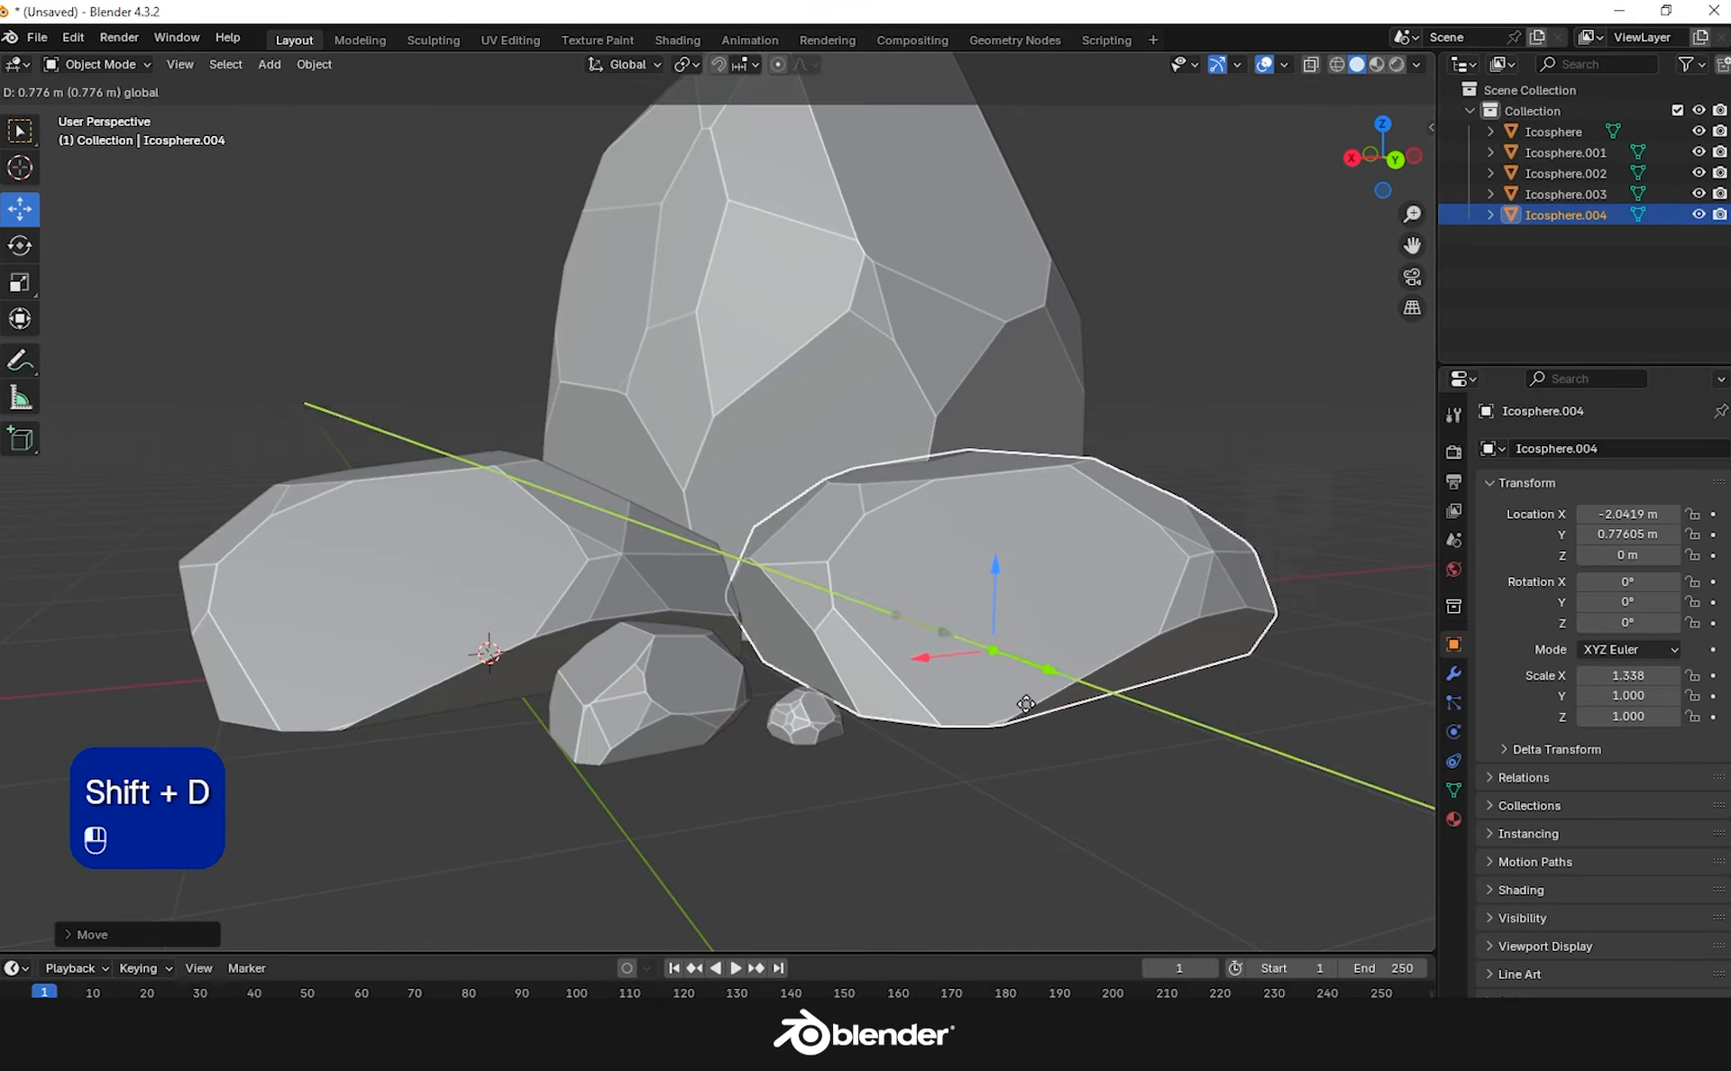
Rotate the low rock's copy about Z to roughly -98° and shrink it to about half its size
{"action": "key", "text": "r"}
{"action": "key", "text": "z"}
{"action": "left_click", "coordinate": [1333, 814]}
{"action": "key", "text": "s"}
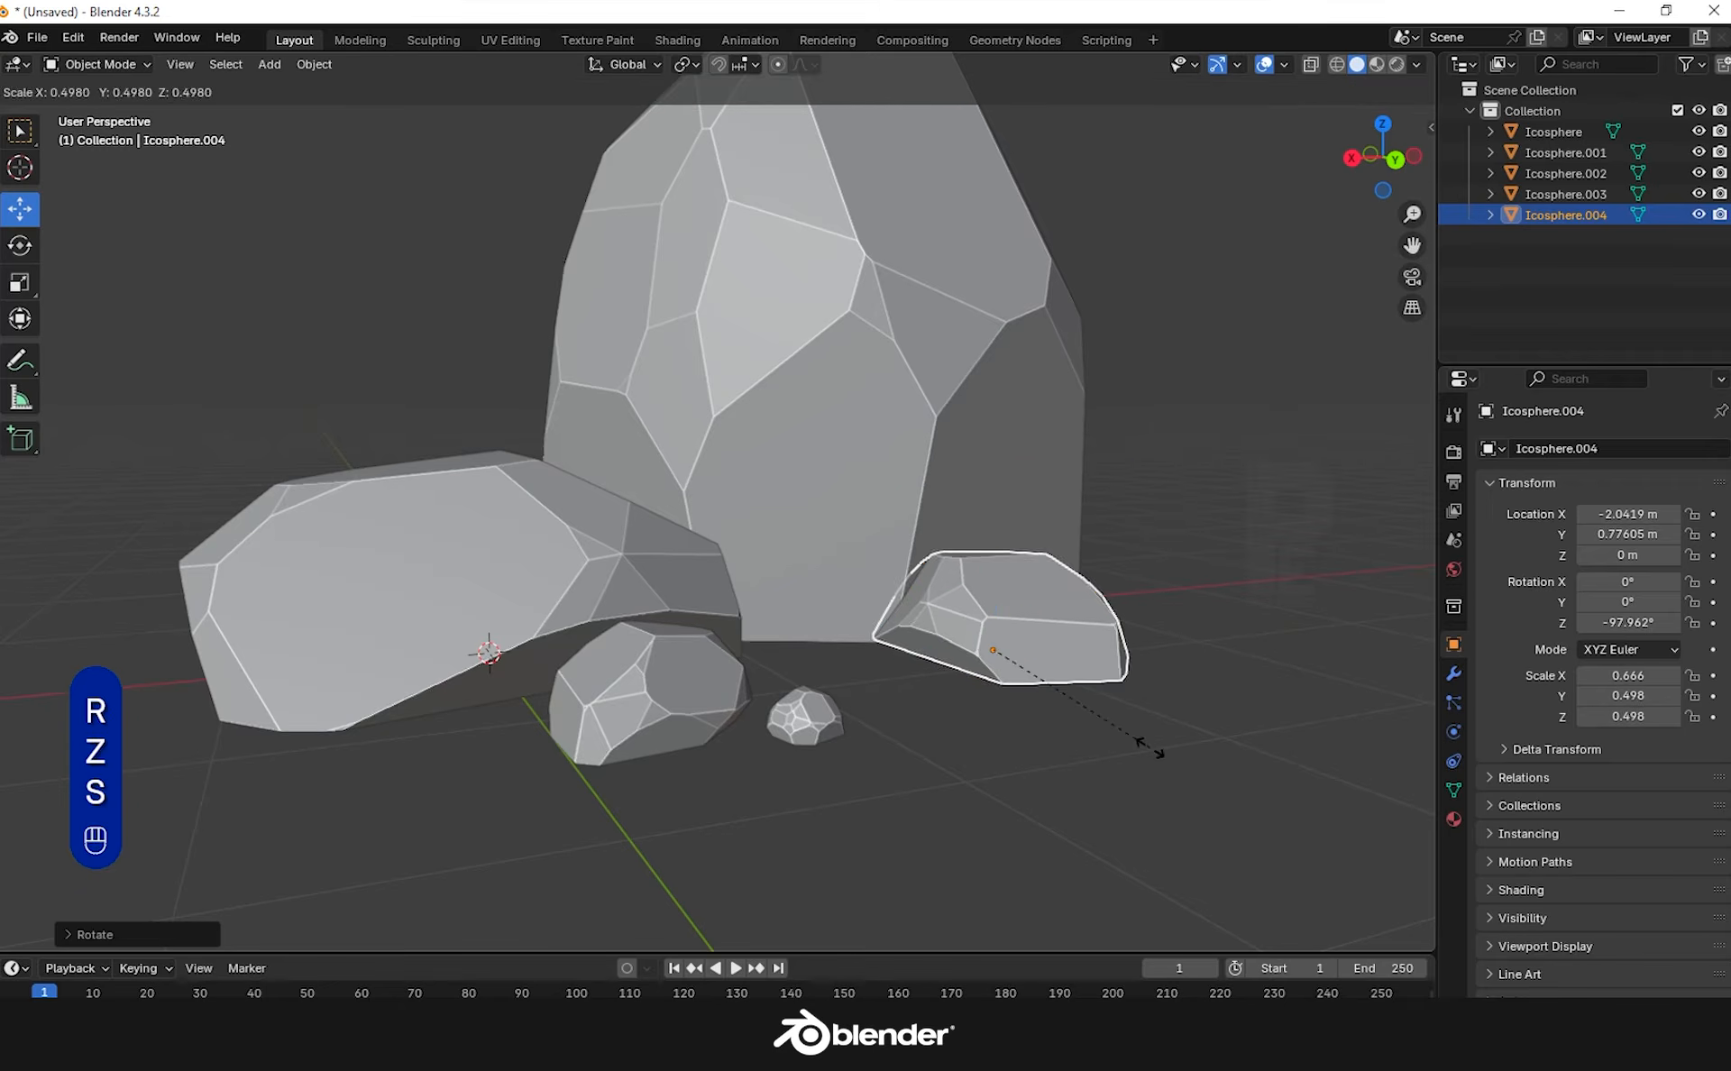
{"action": "left_click", "coordinate": [1134, 747]}
Move the rotated rock along X to about -1.62 m and shrink it to an X scale of about 0.433
{"action": "left_click_drag", "start_coordinate": [941, 668], "coordinate": [859, 670]}
{"action": "key", "text": "s"}
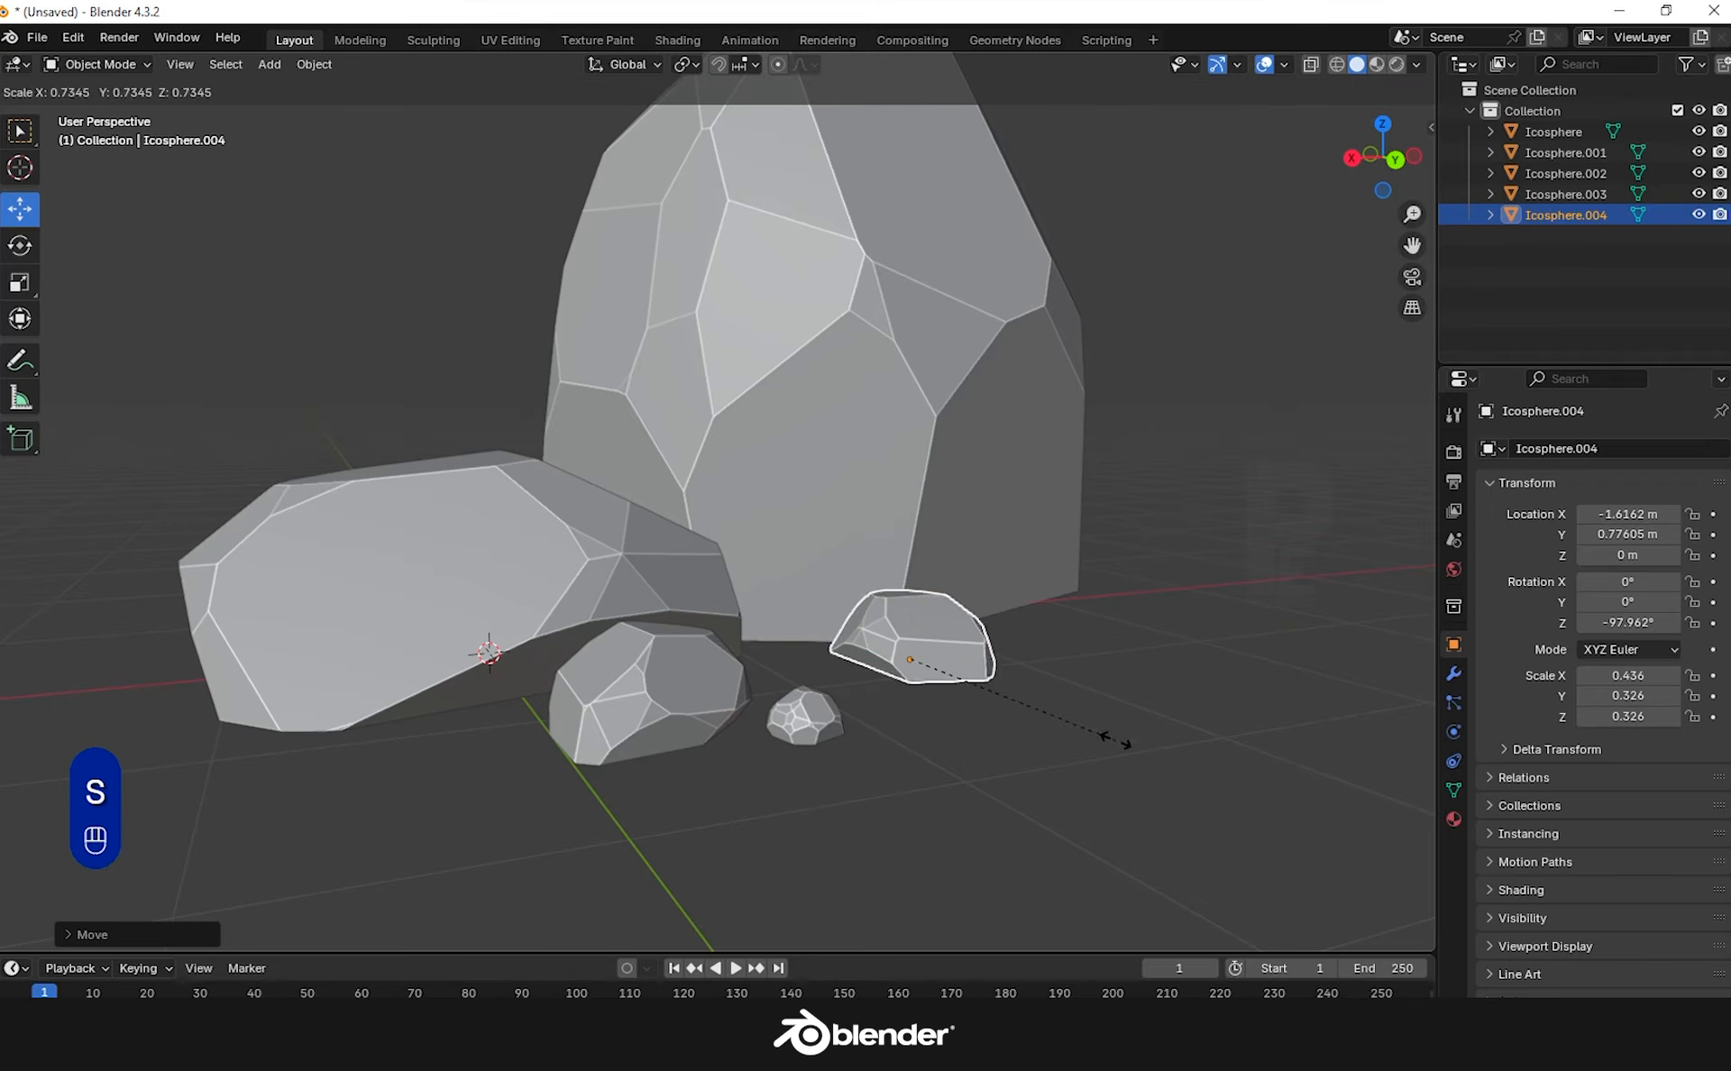
{"action": "left_click", "coordinate": [949, 648]}
Stretch the rock vertically to a Z scale of about 0.614 and move it along X to about -1.36 m
{"action": "key", "text": "s"}
{"action": "key", "text": "z"}
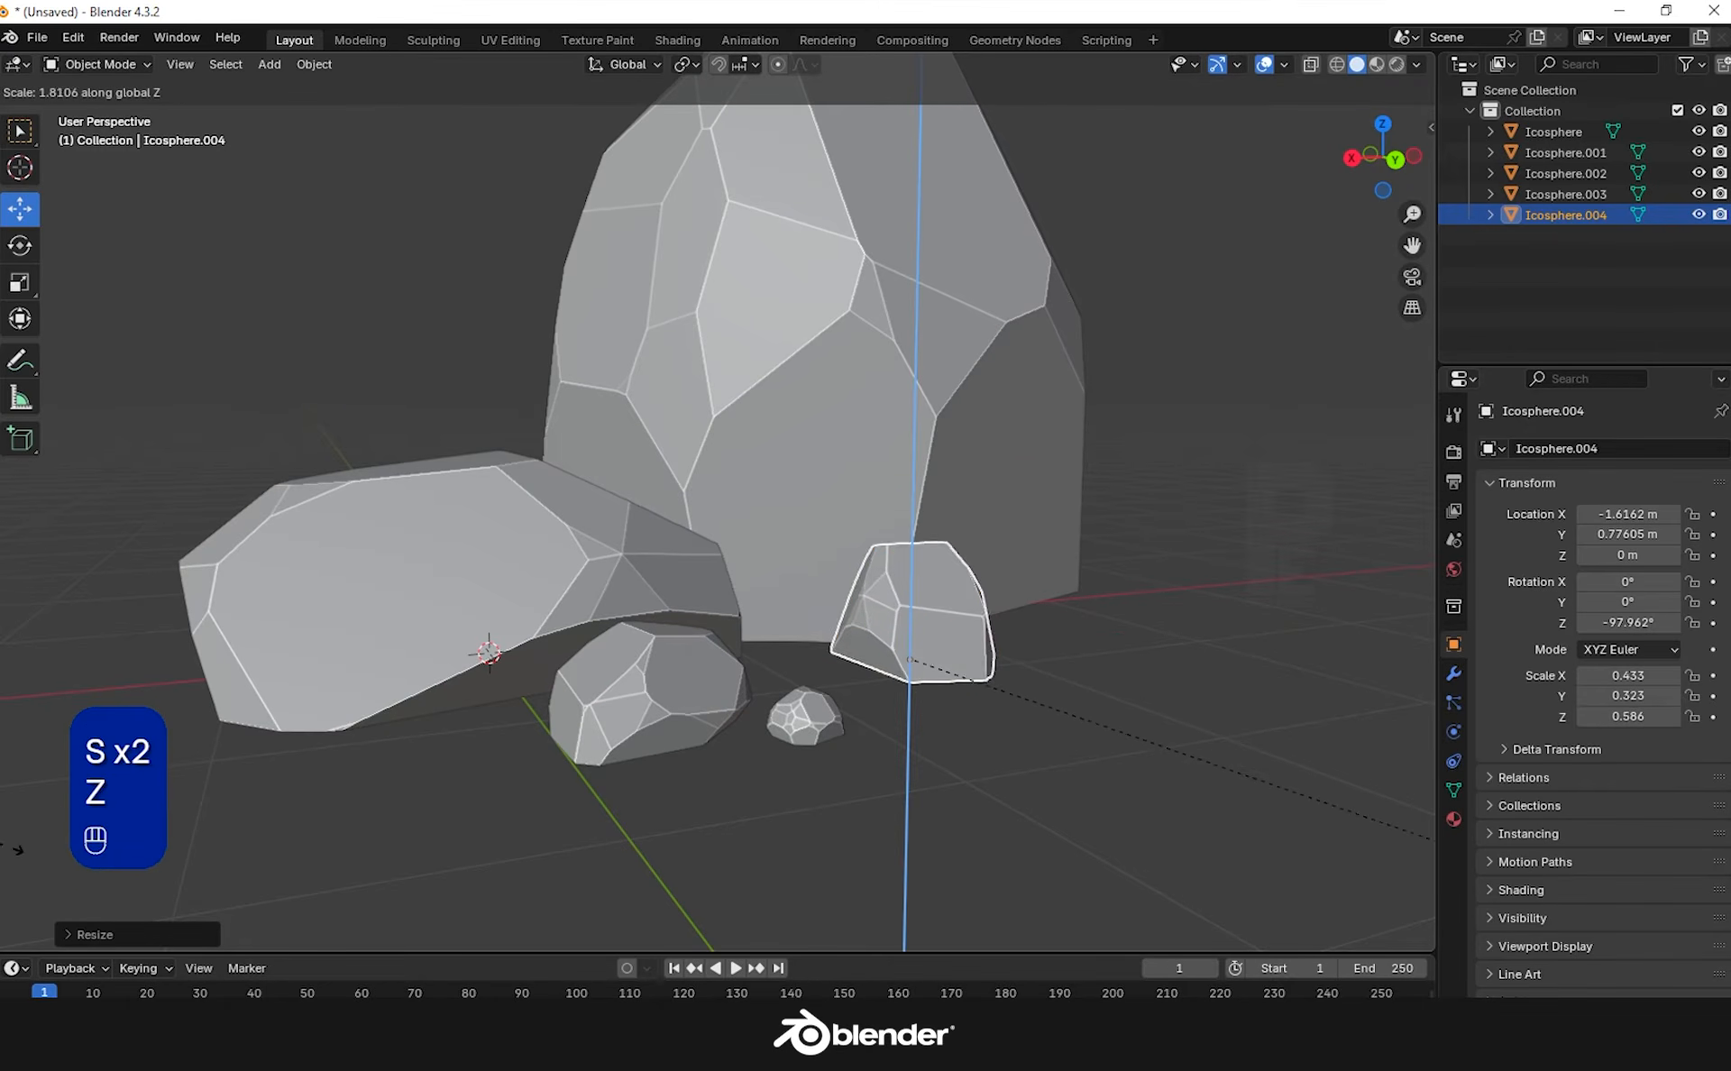
{"action": "left_click", "coordinate": [25, 864]}
{"action": "left_click_drag", "start_coordinate": [861, 664], "coordinate": [806, 668]}
{"action": "left_click", "coordinate": [961, 750]}
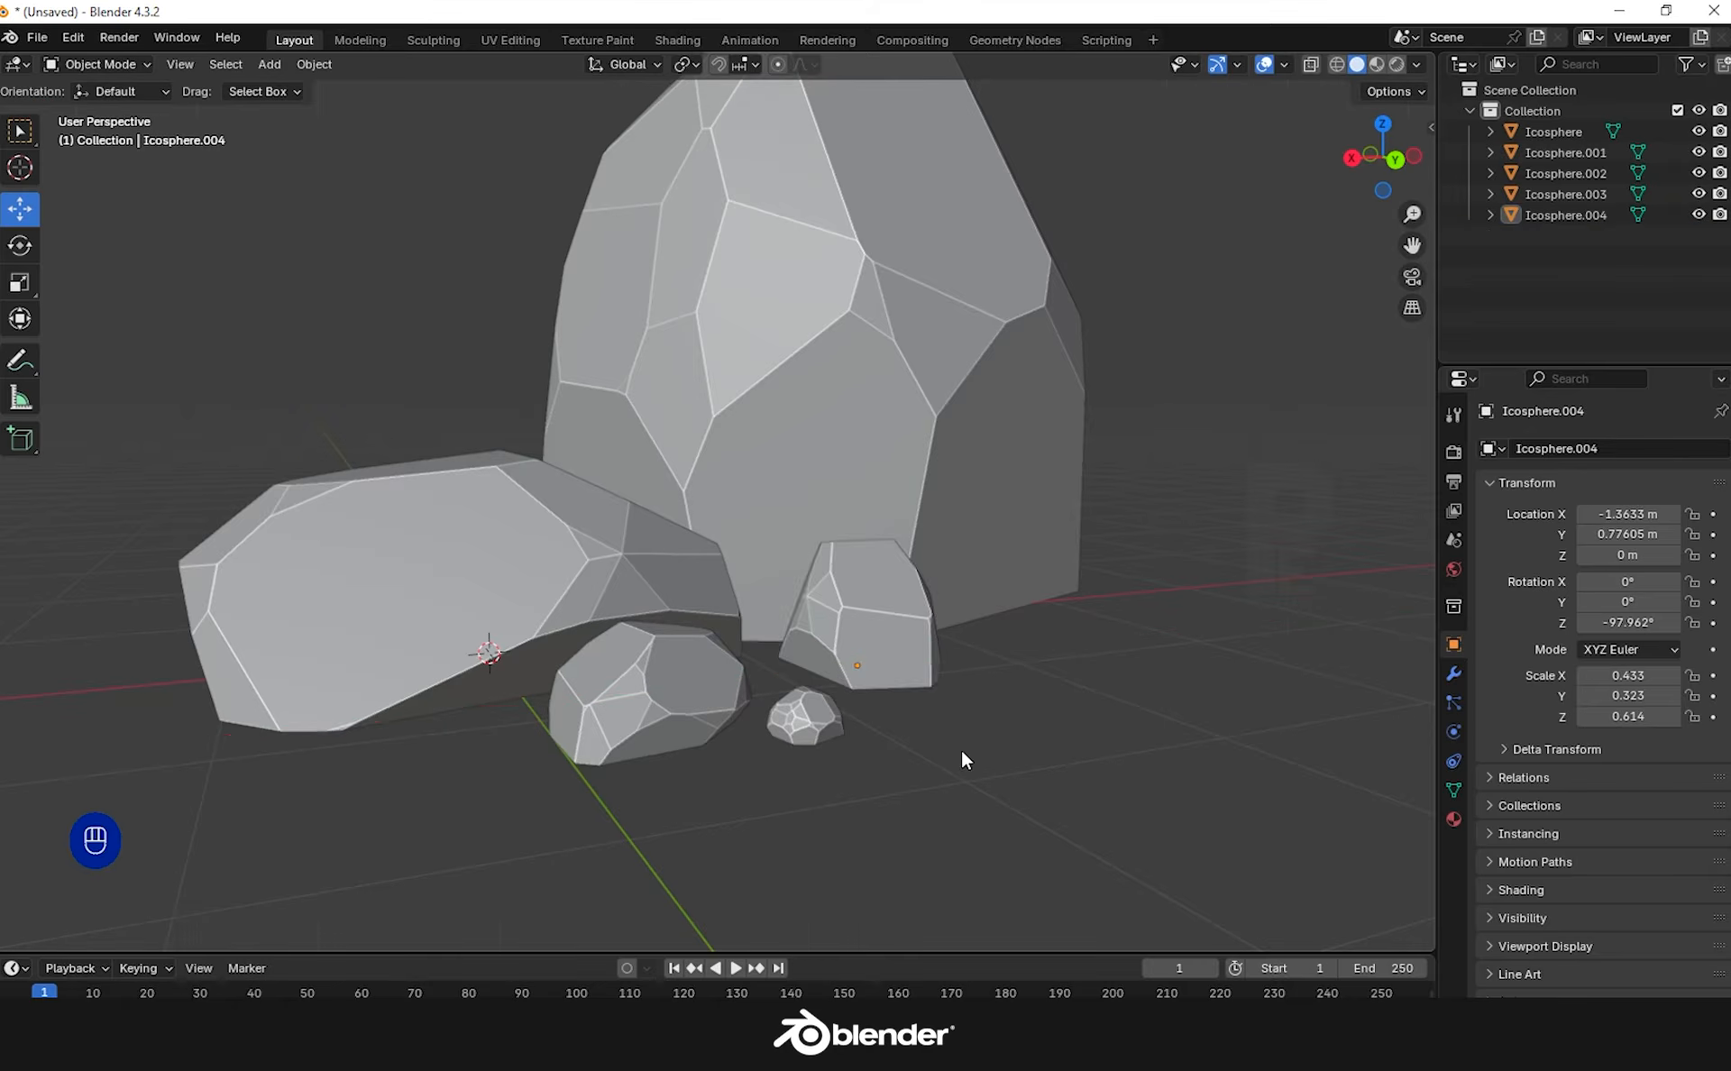
Add a camera to the scene, aligned to the back orthographic view
{"action": "key", "text": "ctrl+KP_1"}
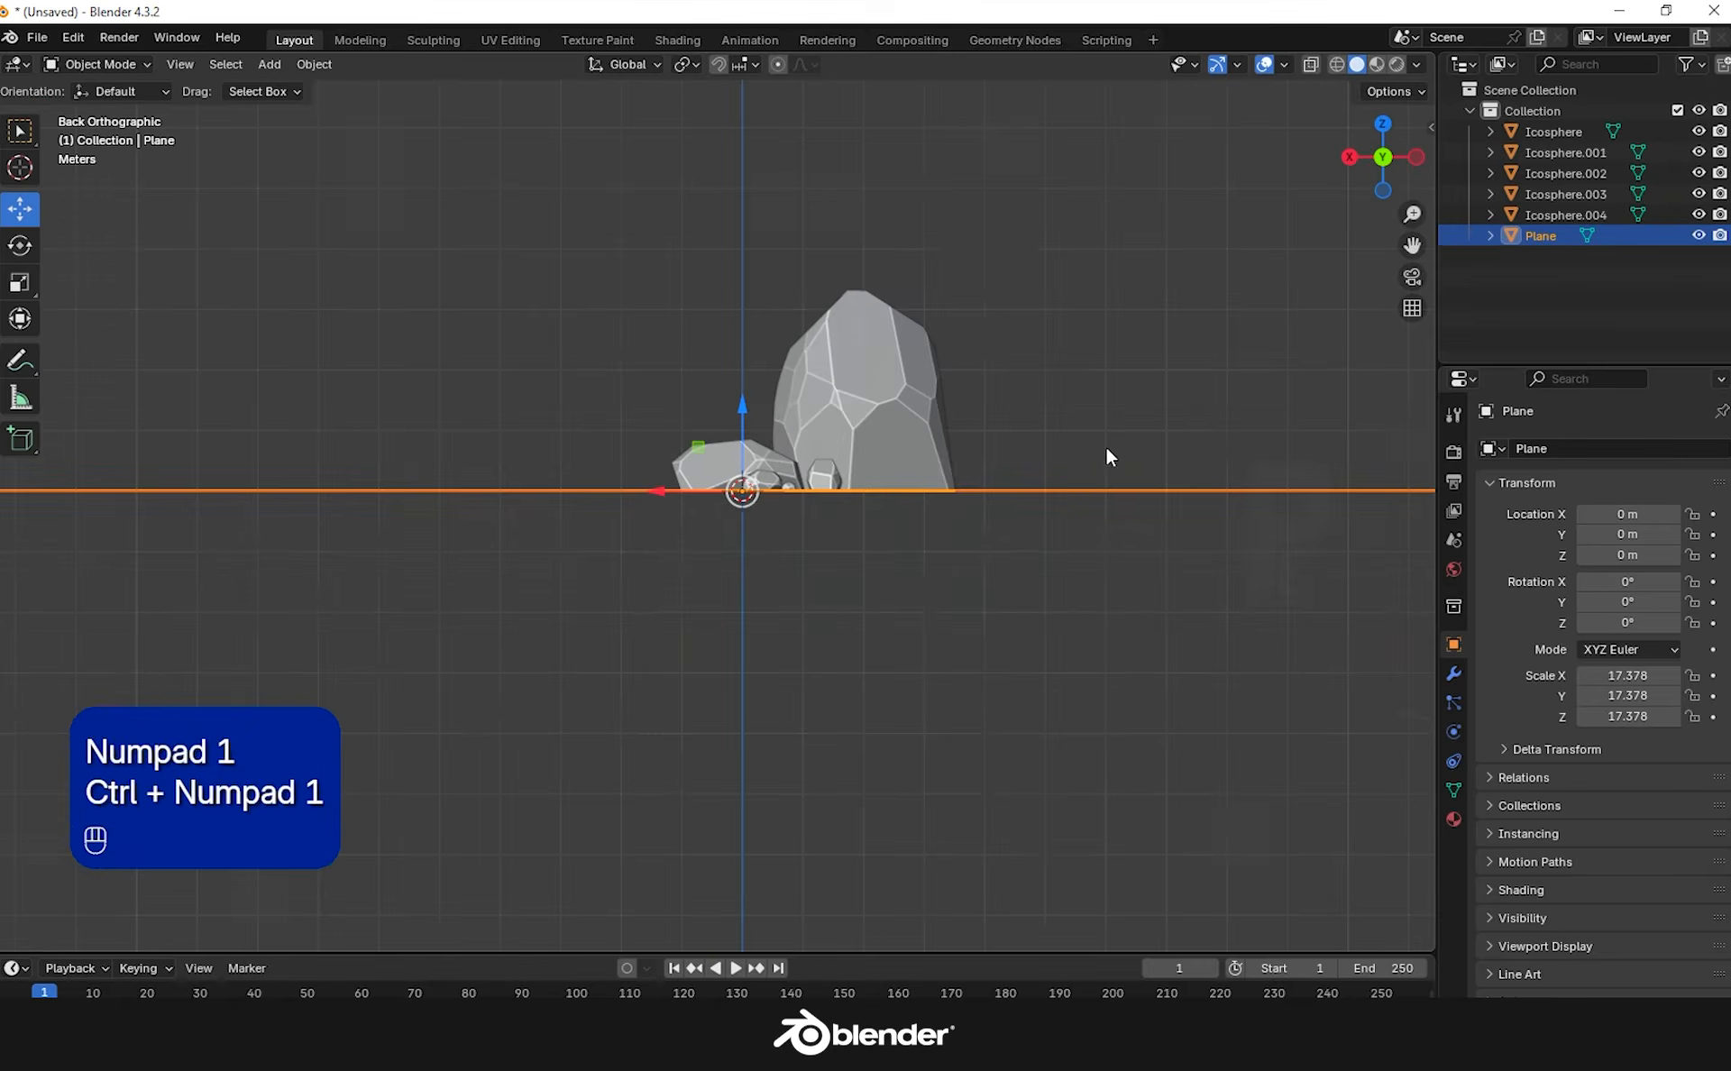
{"action": "key", "text": "shift+a"}
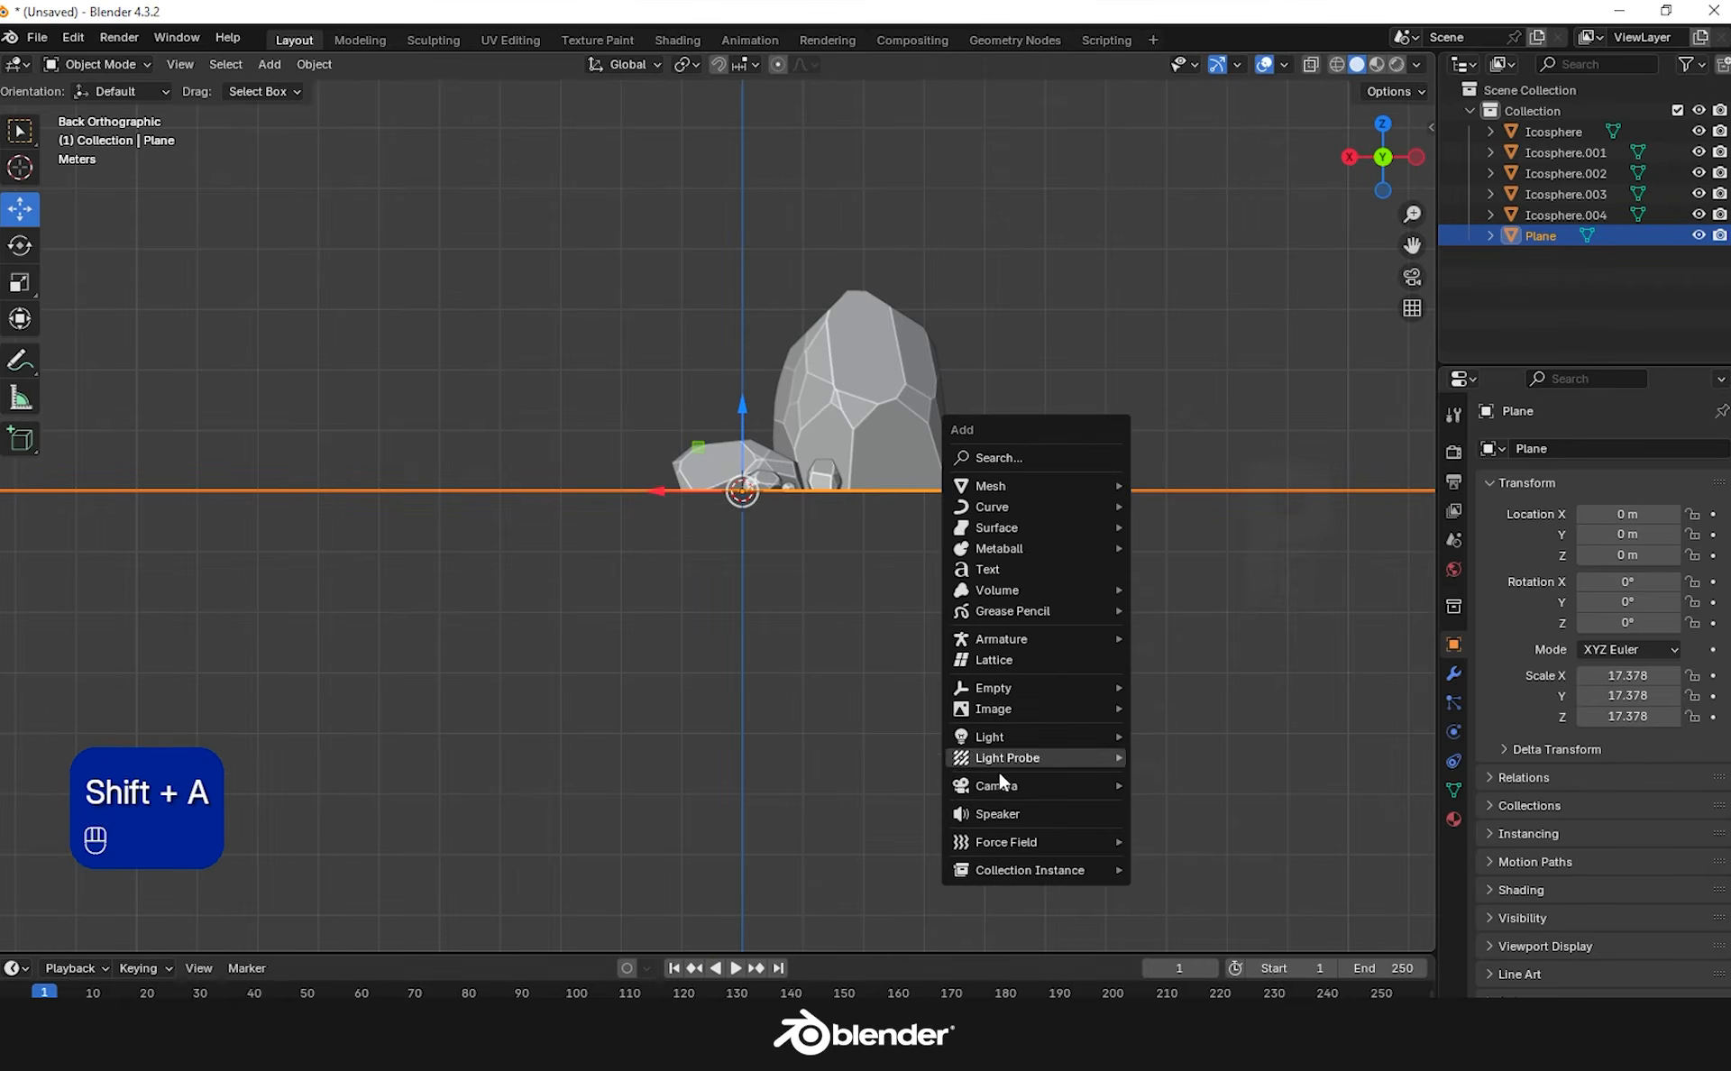
{"action": "mouse_move", "coordinate": [999, 783]}
{"action": "left_click", "coordinate": [1192, 781]}
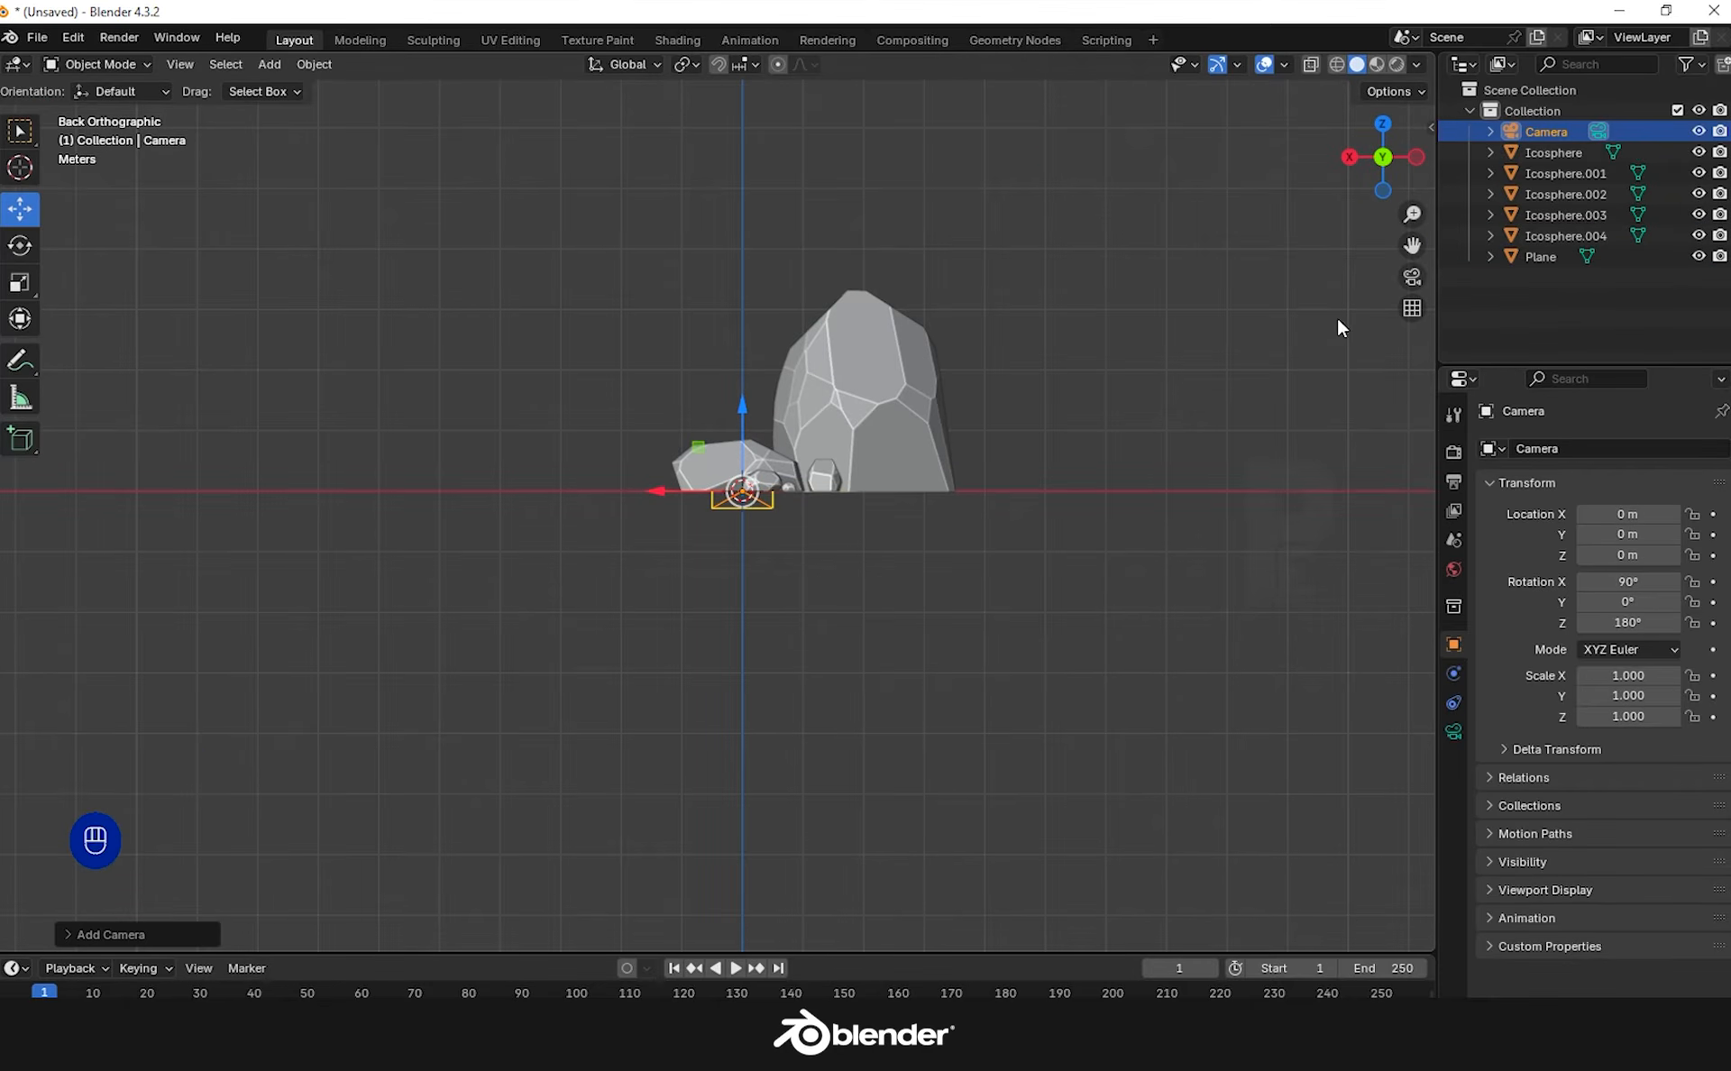
Look through the camera with Camera to View locked and adjust its angle to frame the rocks
{"action": "key", "text": "n"}
{"action": "left_click", "coordinate": [1120, 277]}
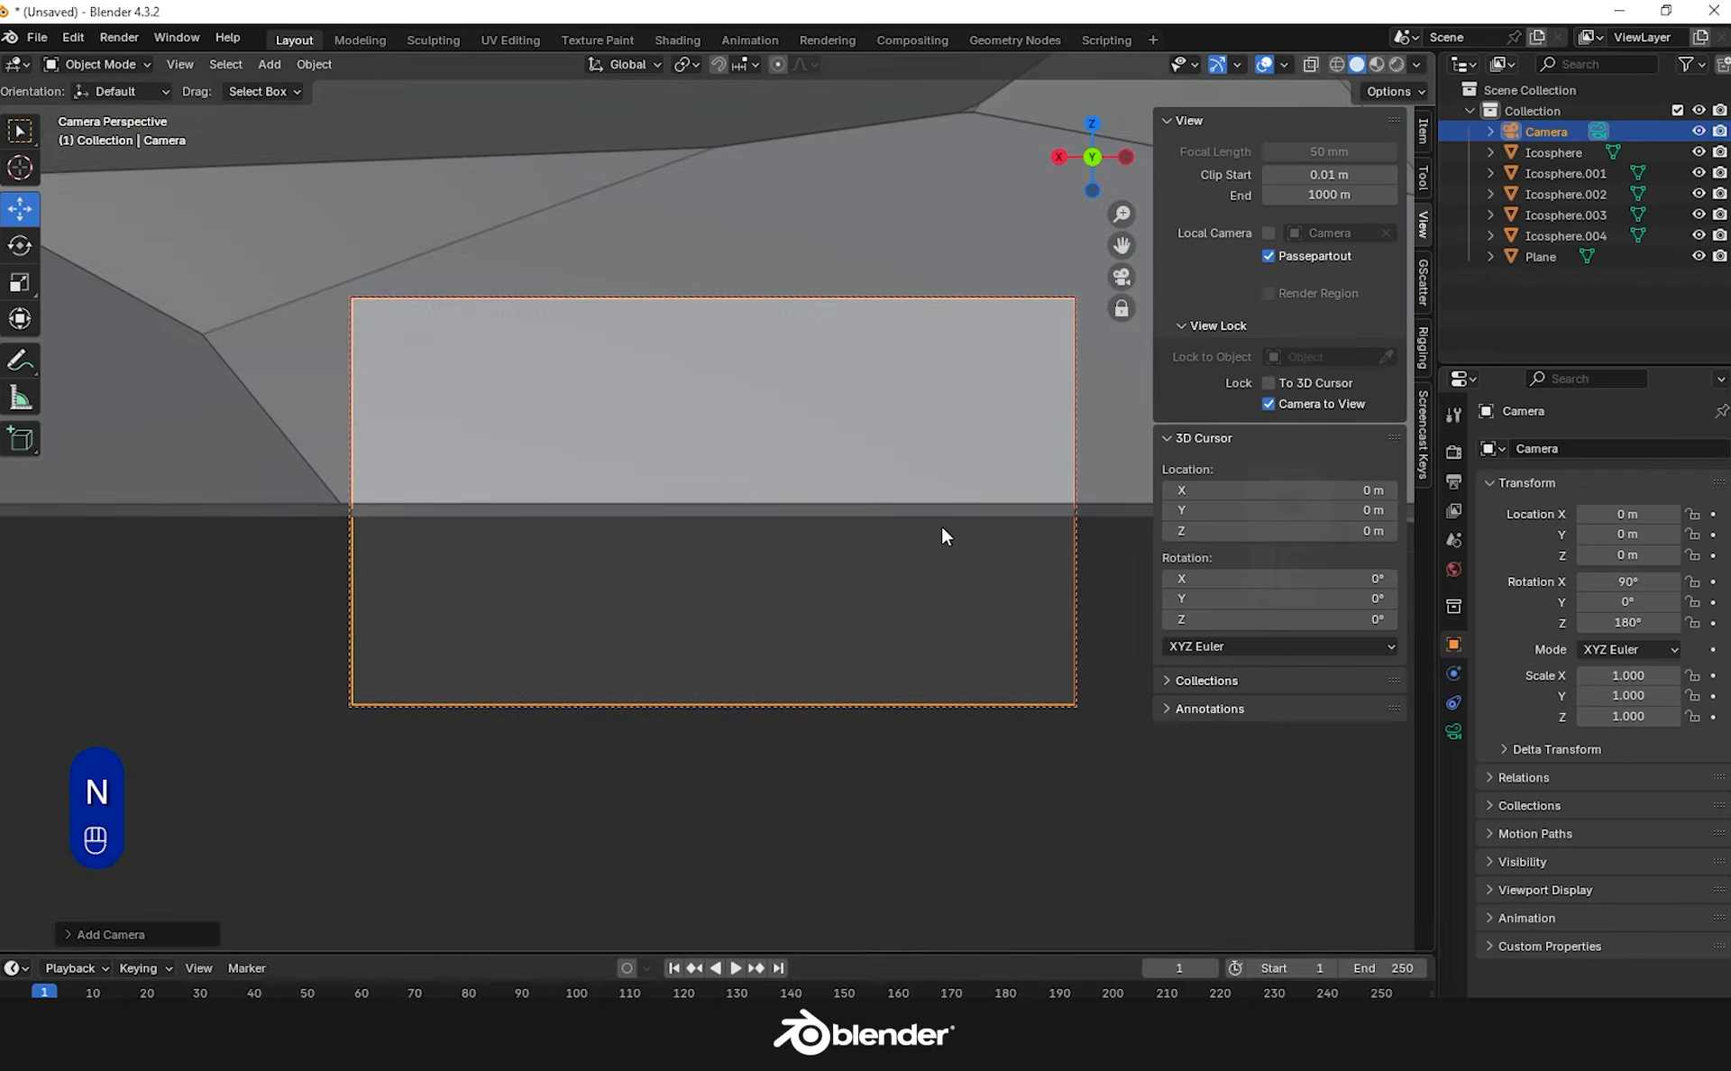
{"action": "mouse_move", "coordinate": [943, 533]}
{"action": "middle_mouse_down"}
{"action": "mouse_move", "coordinate": [881, 572]}
{"action": "mouse_move", "coordinate": [1012, 595]}
{"action": "mouse_move", "coordinate": [884, 661]}
{"action": "mouse_move", "coordinate": [845, 651]}
{"action": "mouse_move", "coordinate": [944, 618]}
{"action": "middle_mouse_up"}
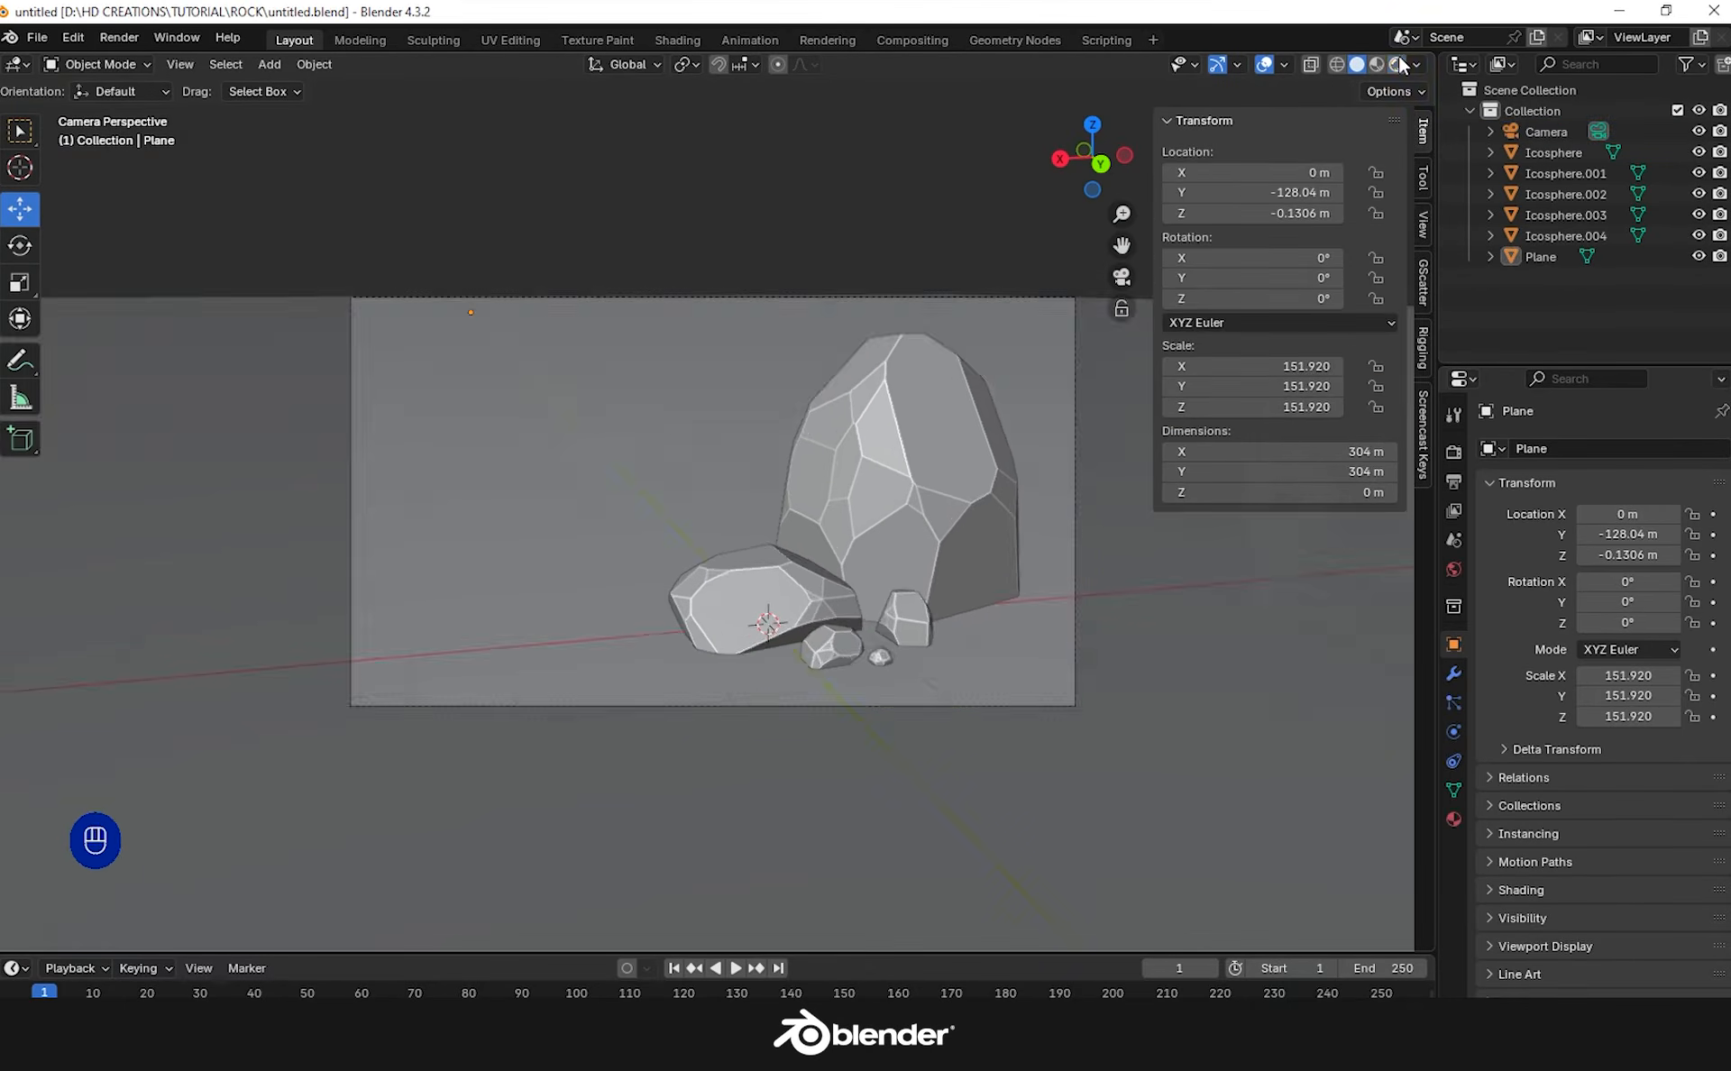
Switch the viewport to rendered shading and set the render engine to Cycles with GPU Compute as the device
{"action": "left_click", "coordinate": [1397, 64]}
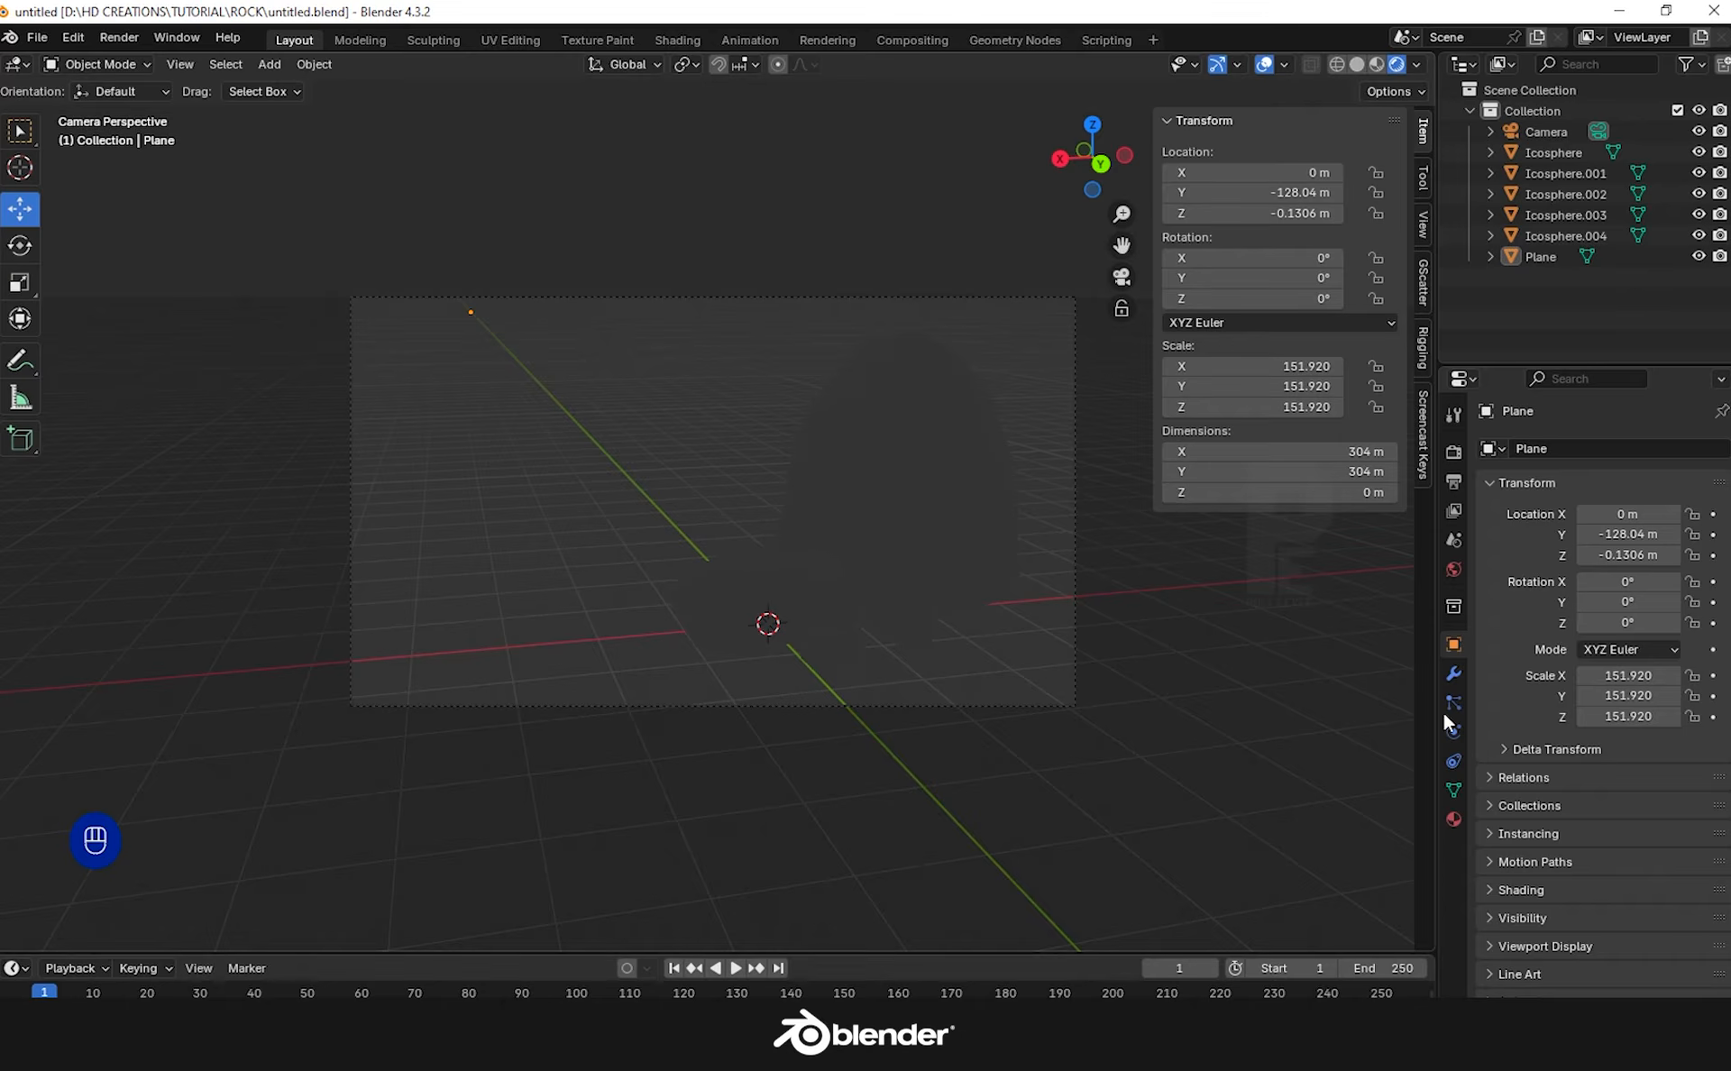
{"action": "left_click", "coordinate": [1453, 451]}
{"action": "left_click", "coordinate": [1657, 450]}
{"action": "left_click", "coordinate": [1617, 520]}
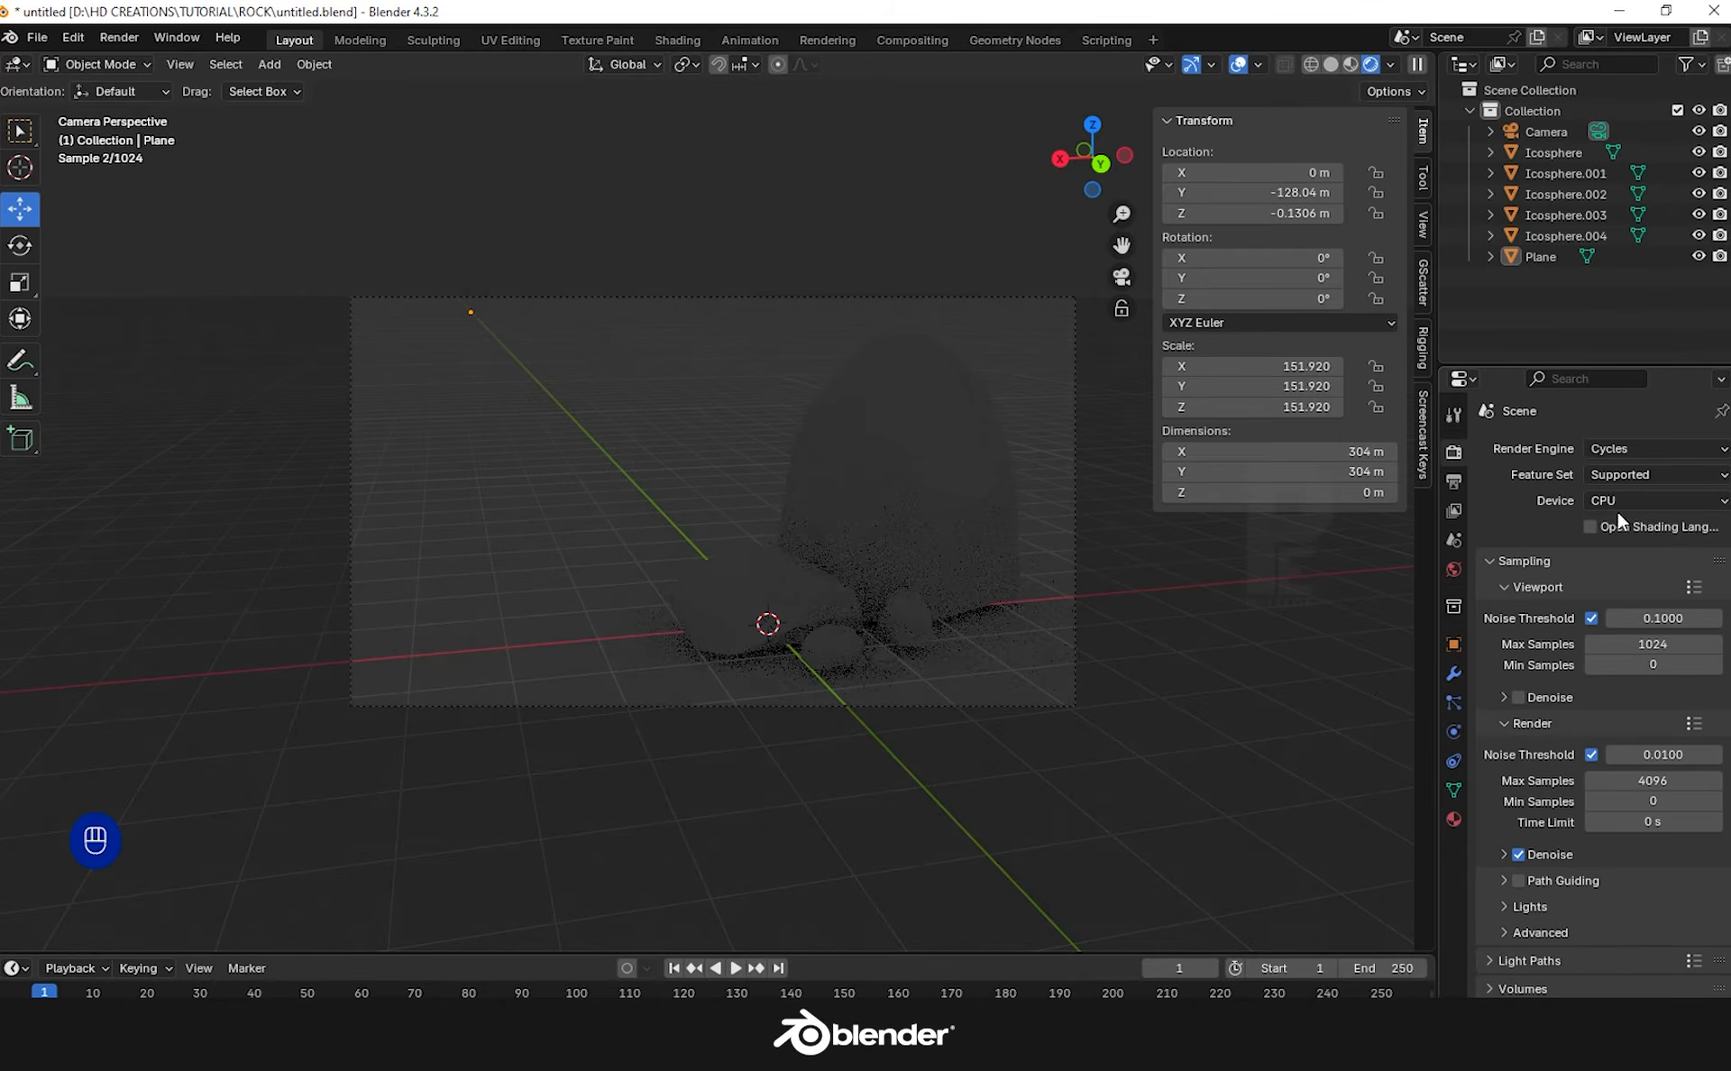
{"action": "left_click", "coordinate": [1615, 505]}
{"action": "left_click", "coordinate": [1608, 544]}
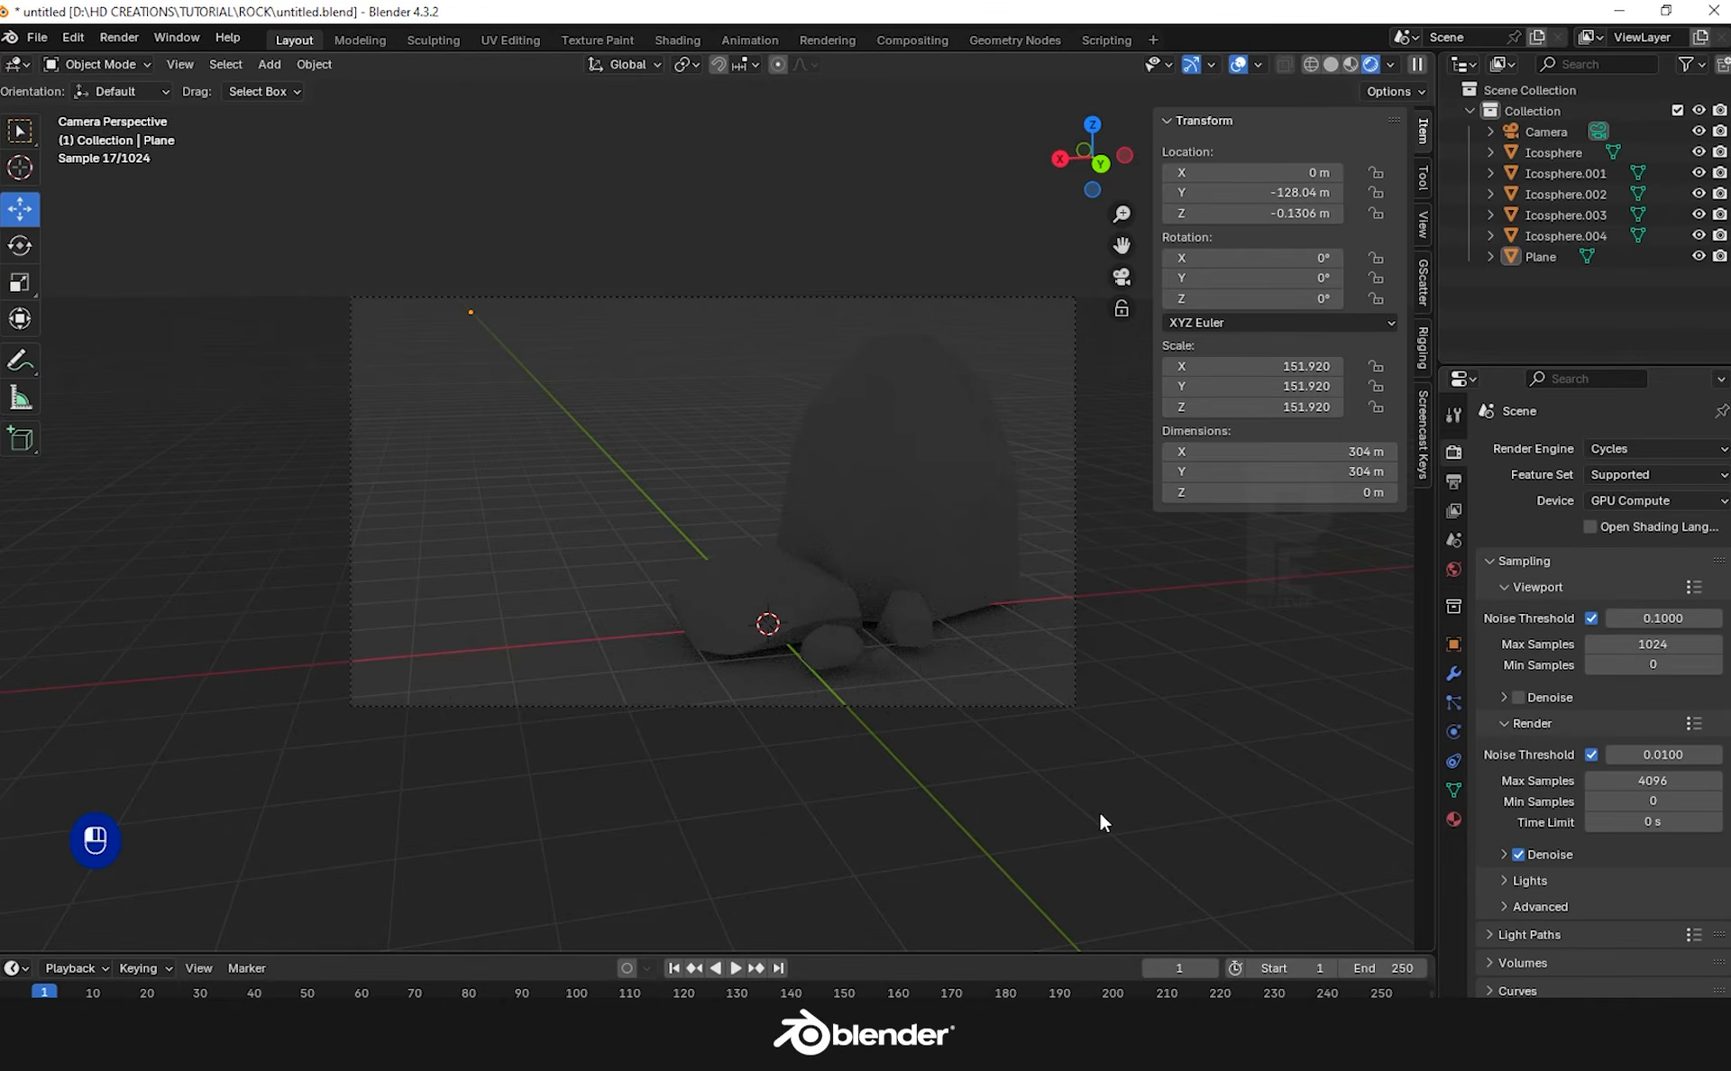
Raise the floor plane to a Z location of about 0.015 m
{"action": "left_click", "coordinate": [504, 361]}
{"action": "left_click_drag", "start_coordinate": [473, 237], "coordinate": [459, 232]}
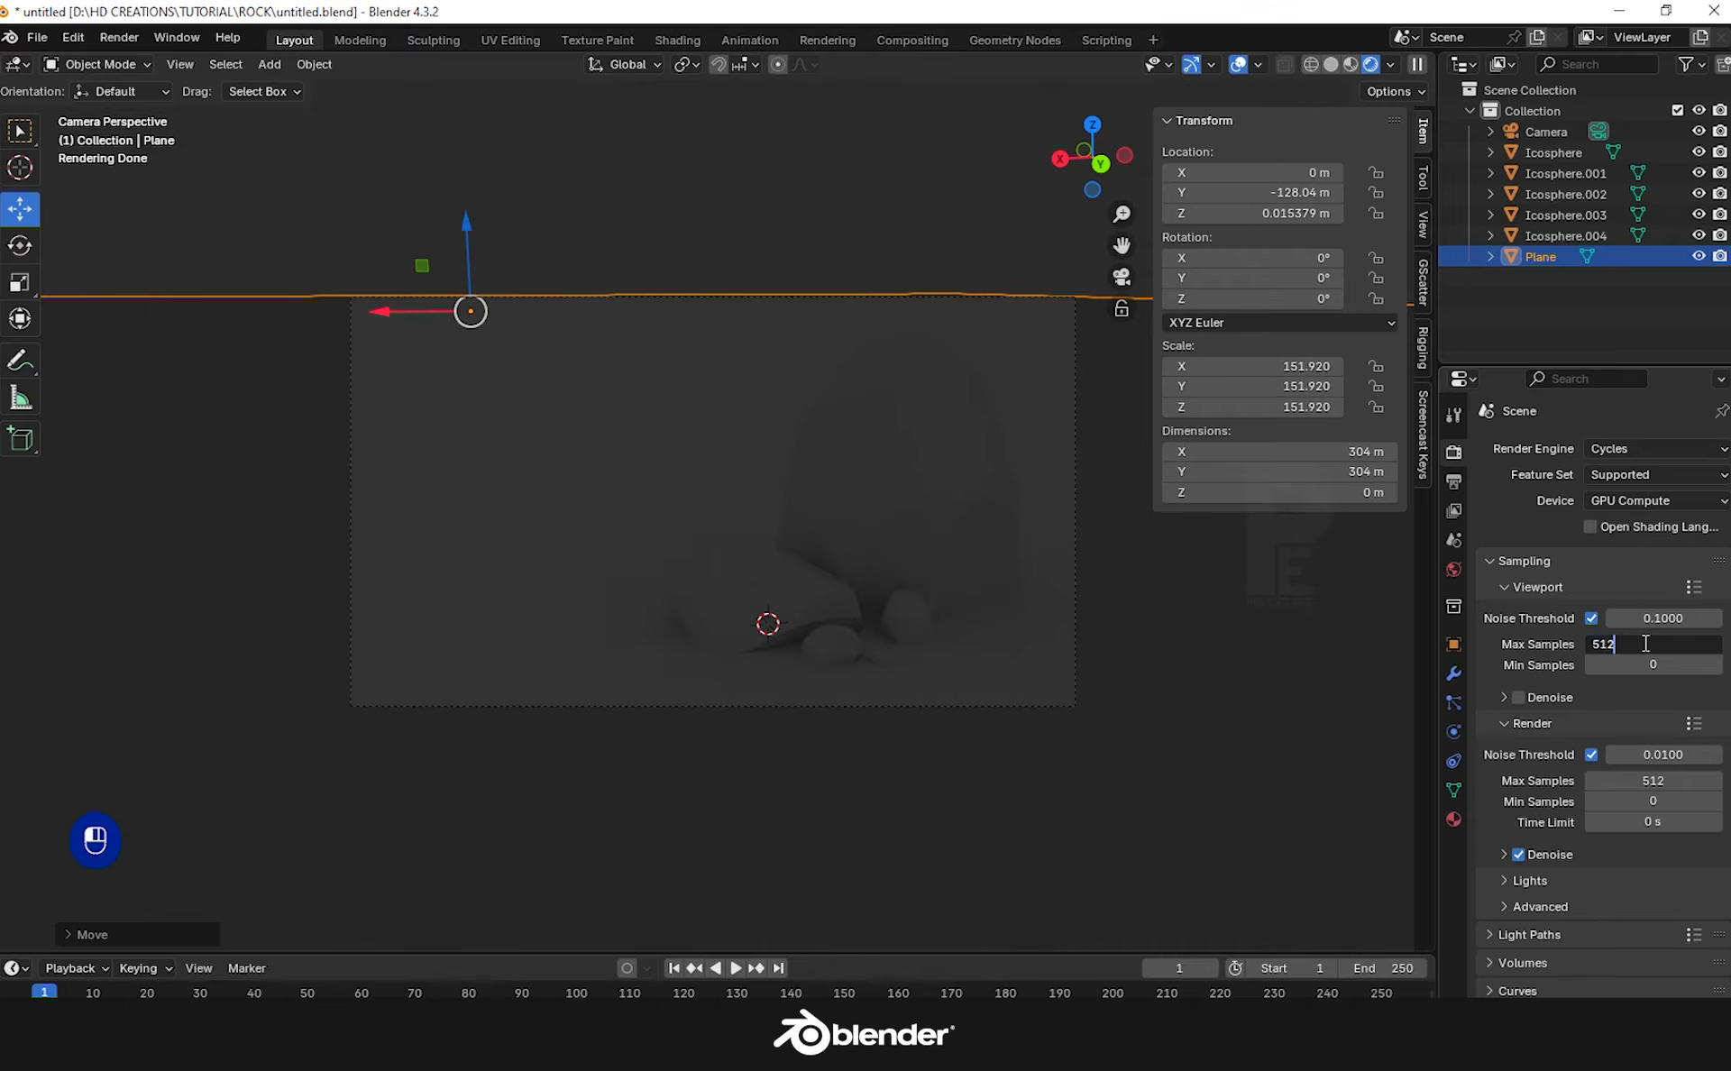
Enable the transparent film background in the render settings
{"action": "scroll", "coordinate": [1674, 900], "scroll_direction": "down", "scroll_amount": 4}
{"action": "left_click", "coordinate": [1516, 897]}
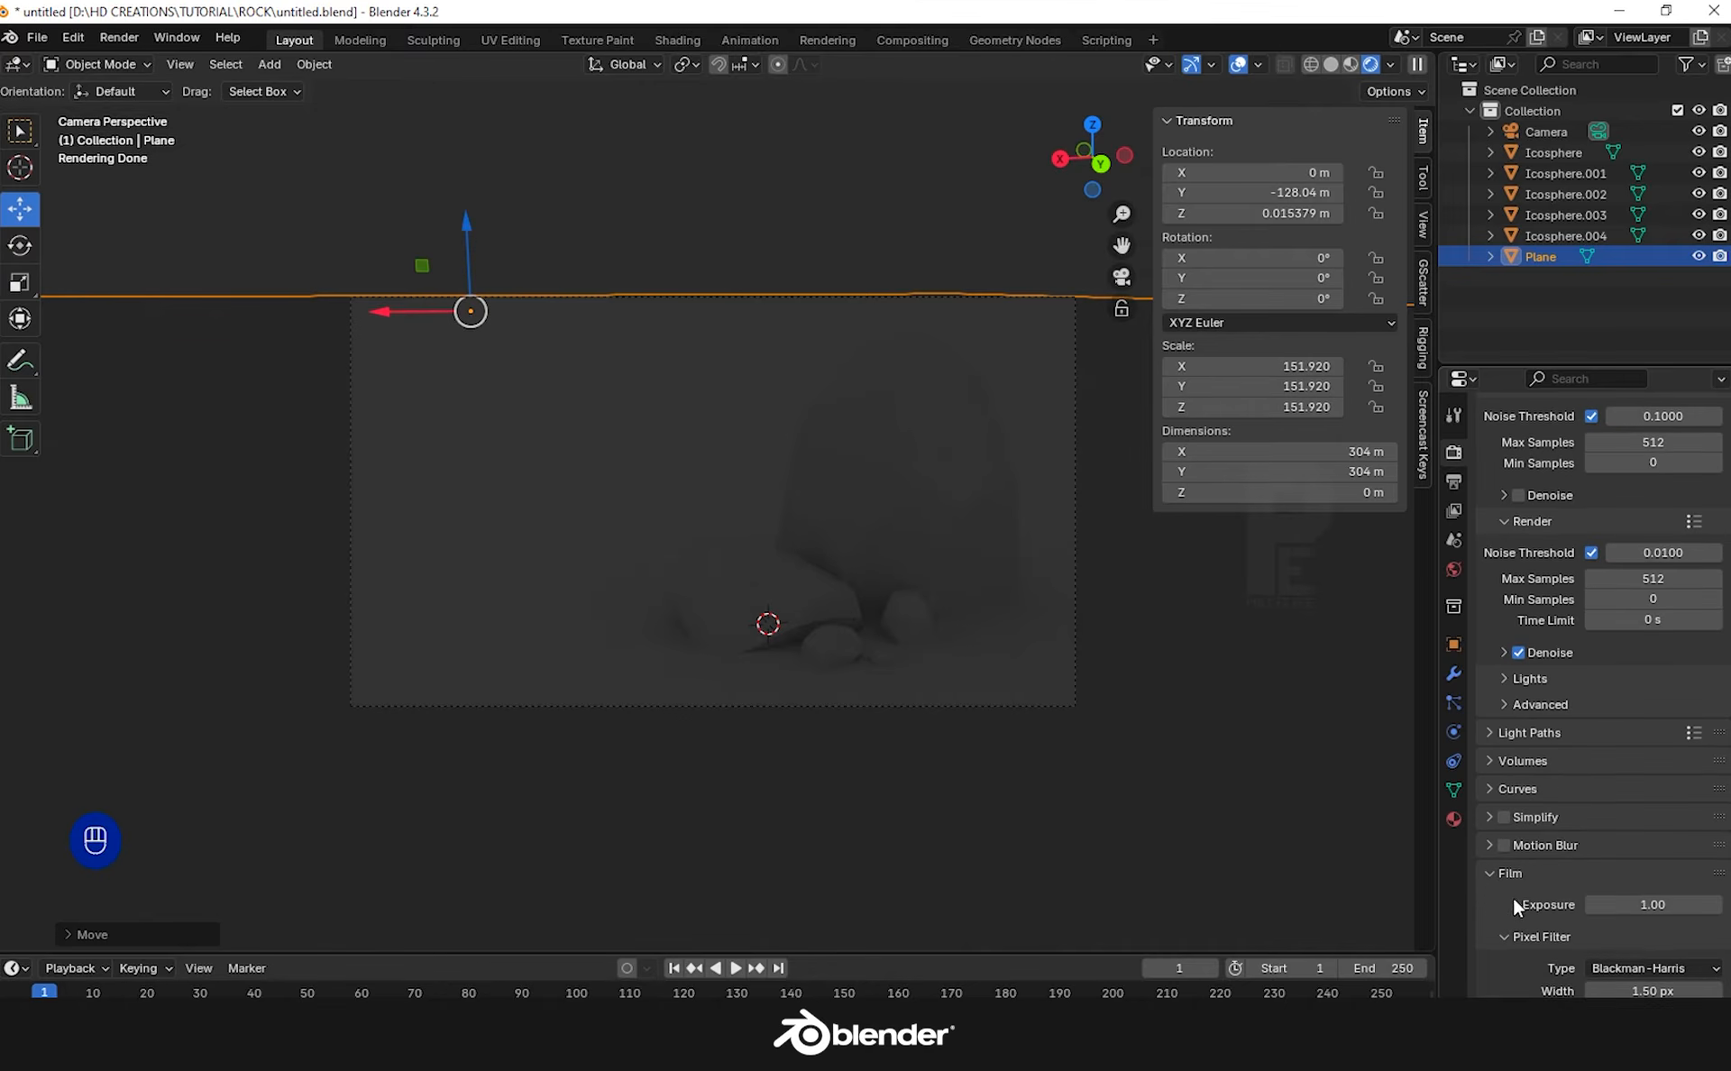
{"action": "scroll", "coordinate": [1538, 961], "scroll_direction": "down", "scroll_amount": 2}
{"action": "scroll", "coordinate": [1538, 961], "scroll_direction": "down", "scroll_amount": 1}
{"action": "left_click", "coordinate": [1517, 940]}
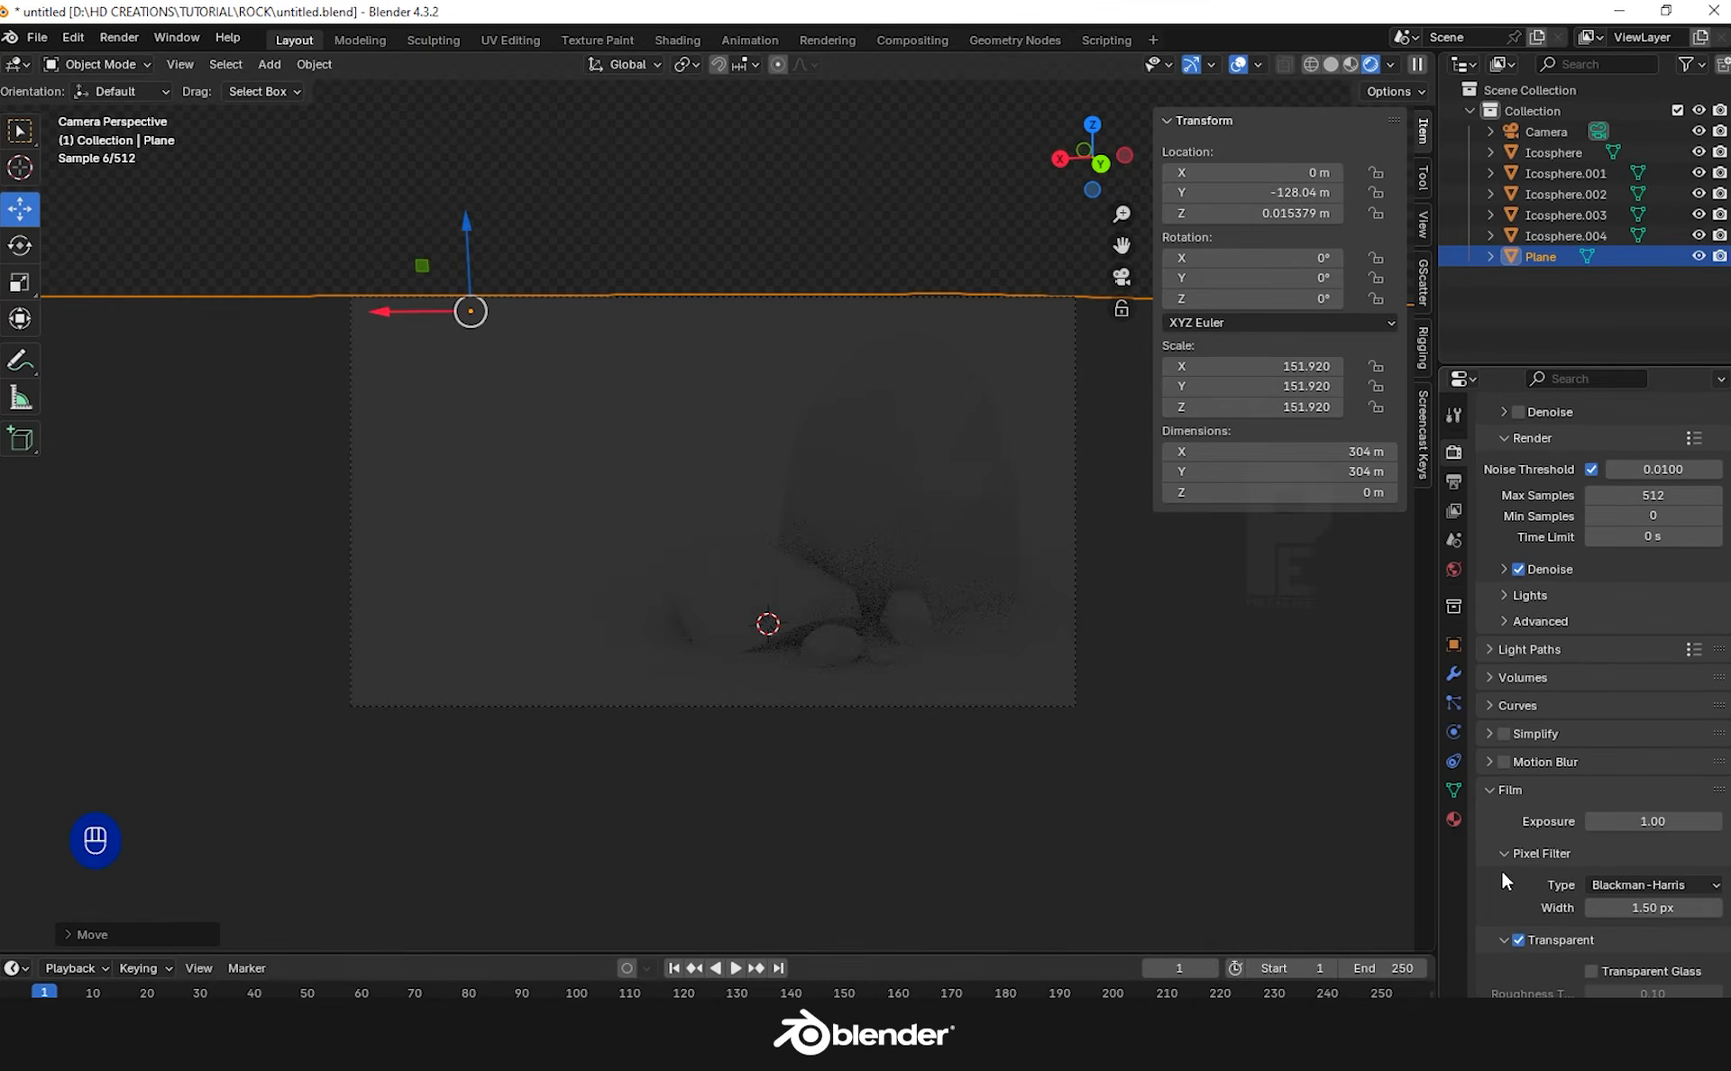
{"action": "left_click", "coordinate": [1490, 788]}
Set the colour management view transform to Filmic and the look to High Contrast
{"action": "scroll", "coordinate": [1592, 951], "scroll_direction": "down", "scroll_amount": 1}
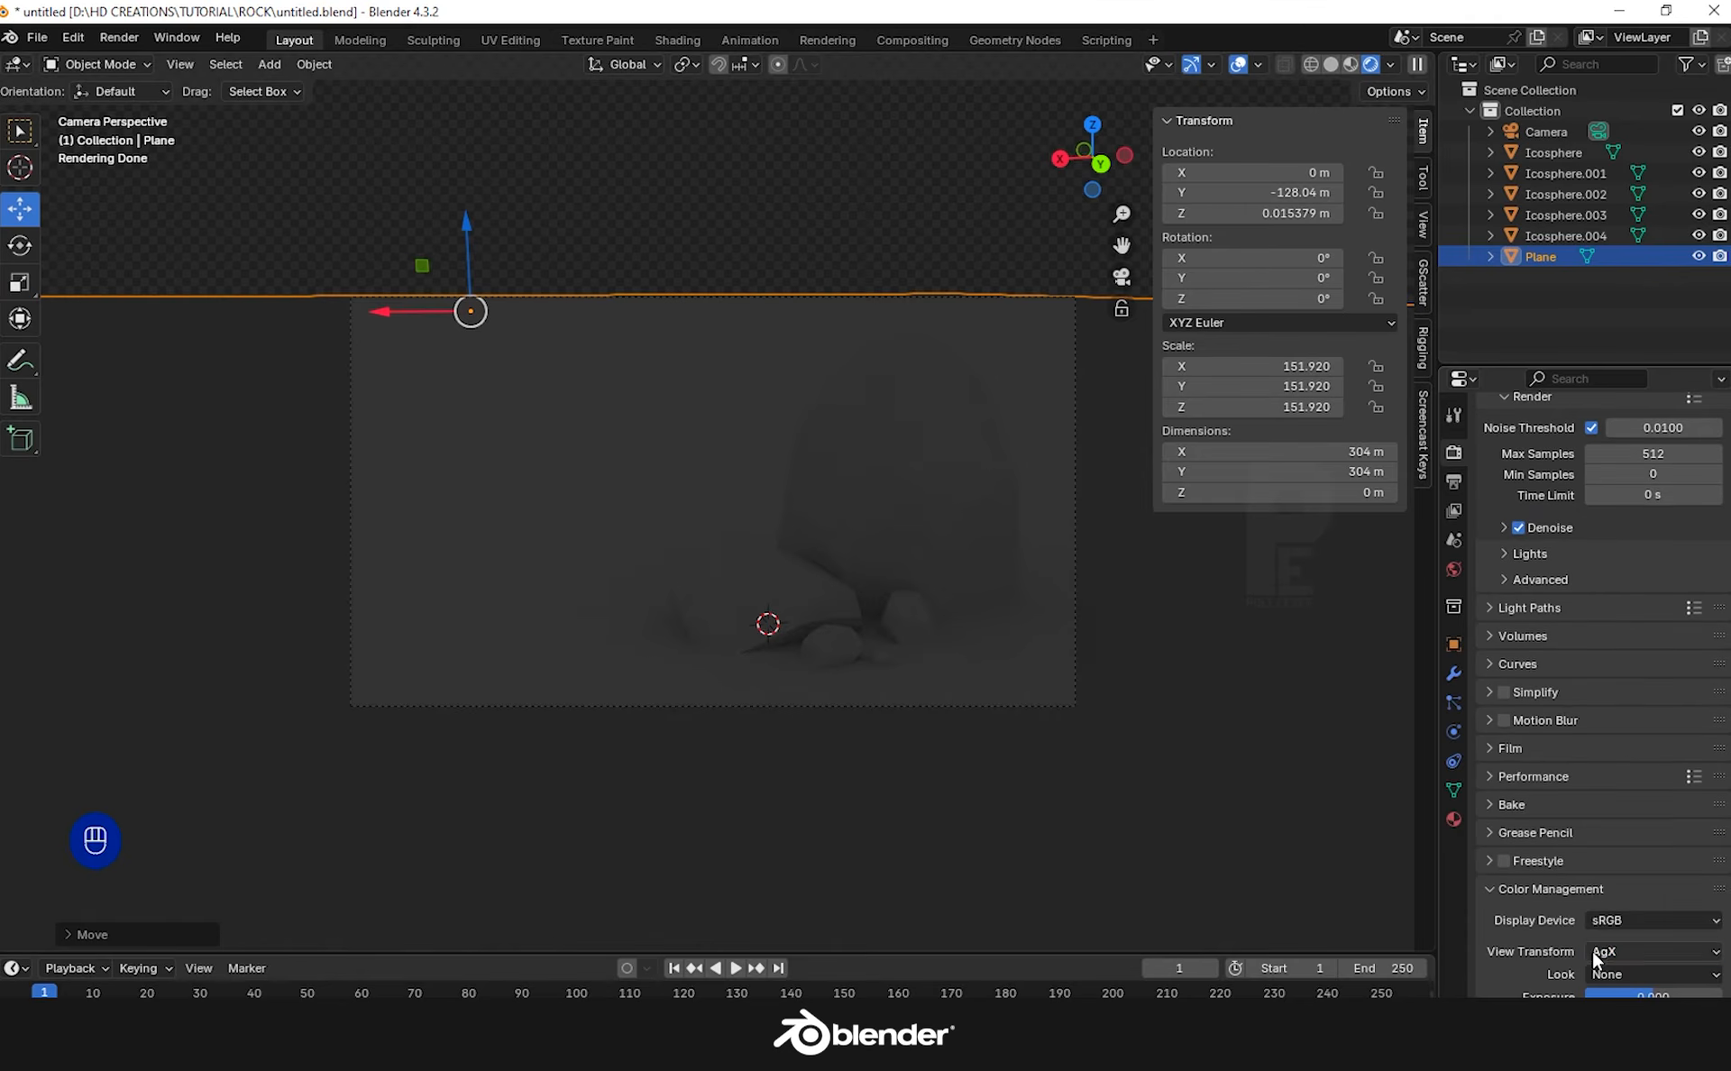
{"action": "left_click", "coordinate": [1613, 952]}
{"action": "left_click", "coordinate": [1597, 858]}
{"action": "left_click", "coordinate": [1628, 971]}
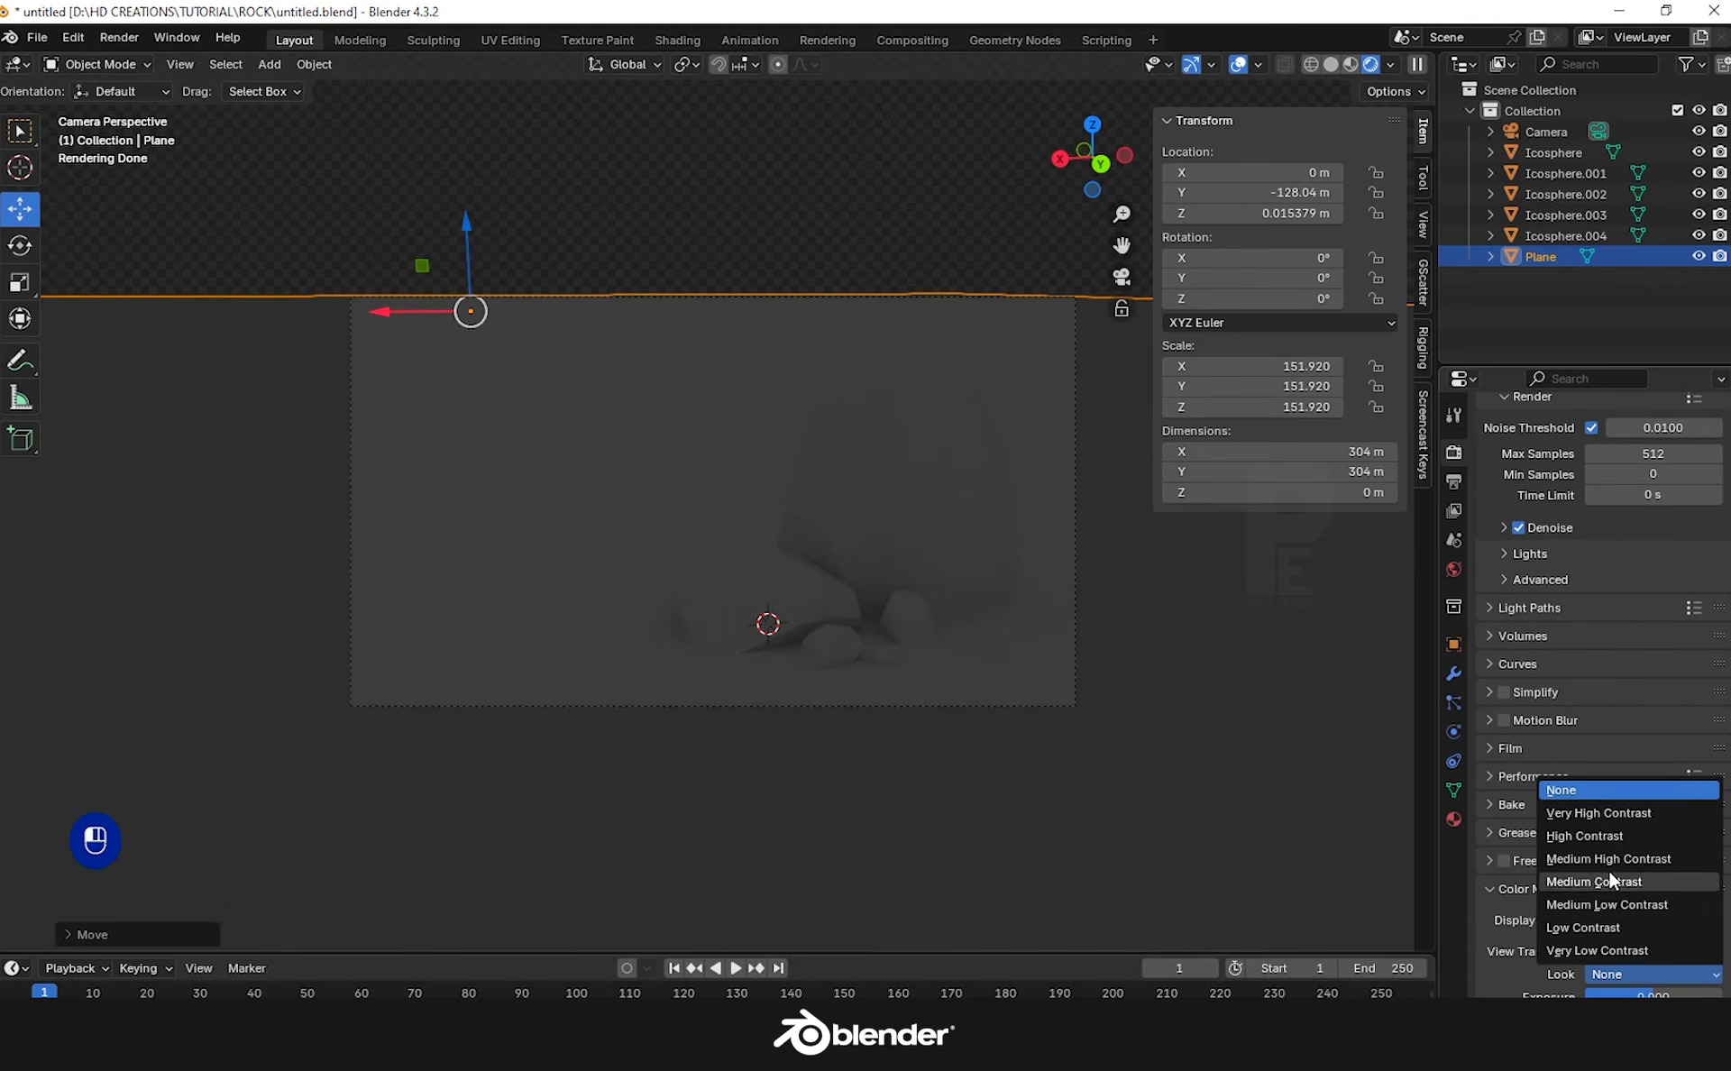
{"action": "left_click", "coordinate": [1592, 837]}
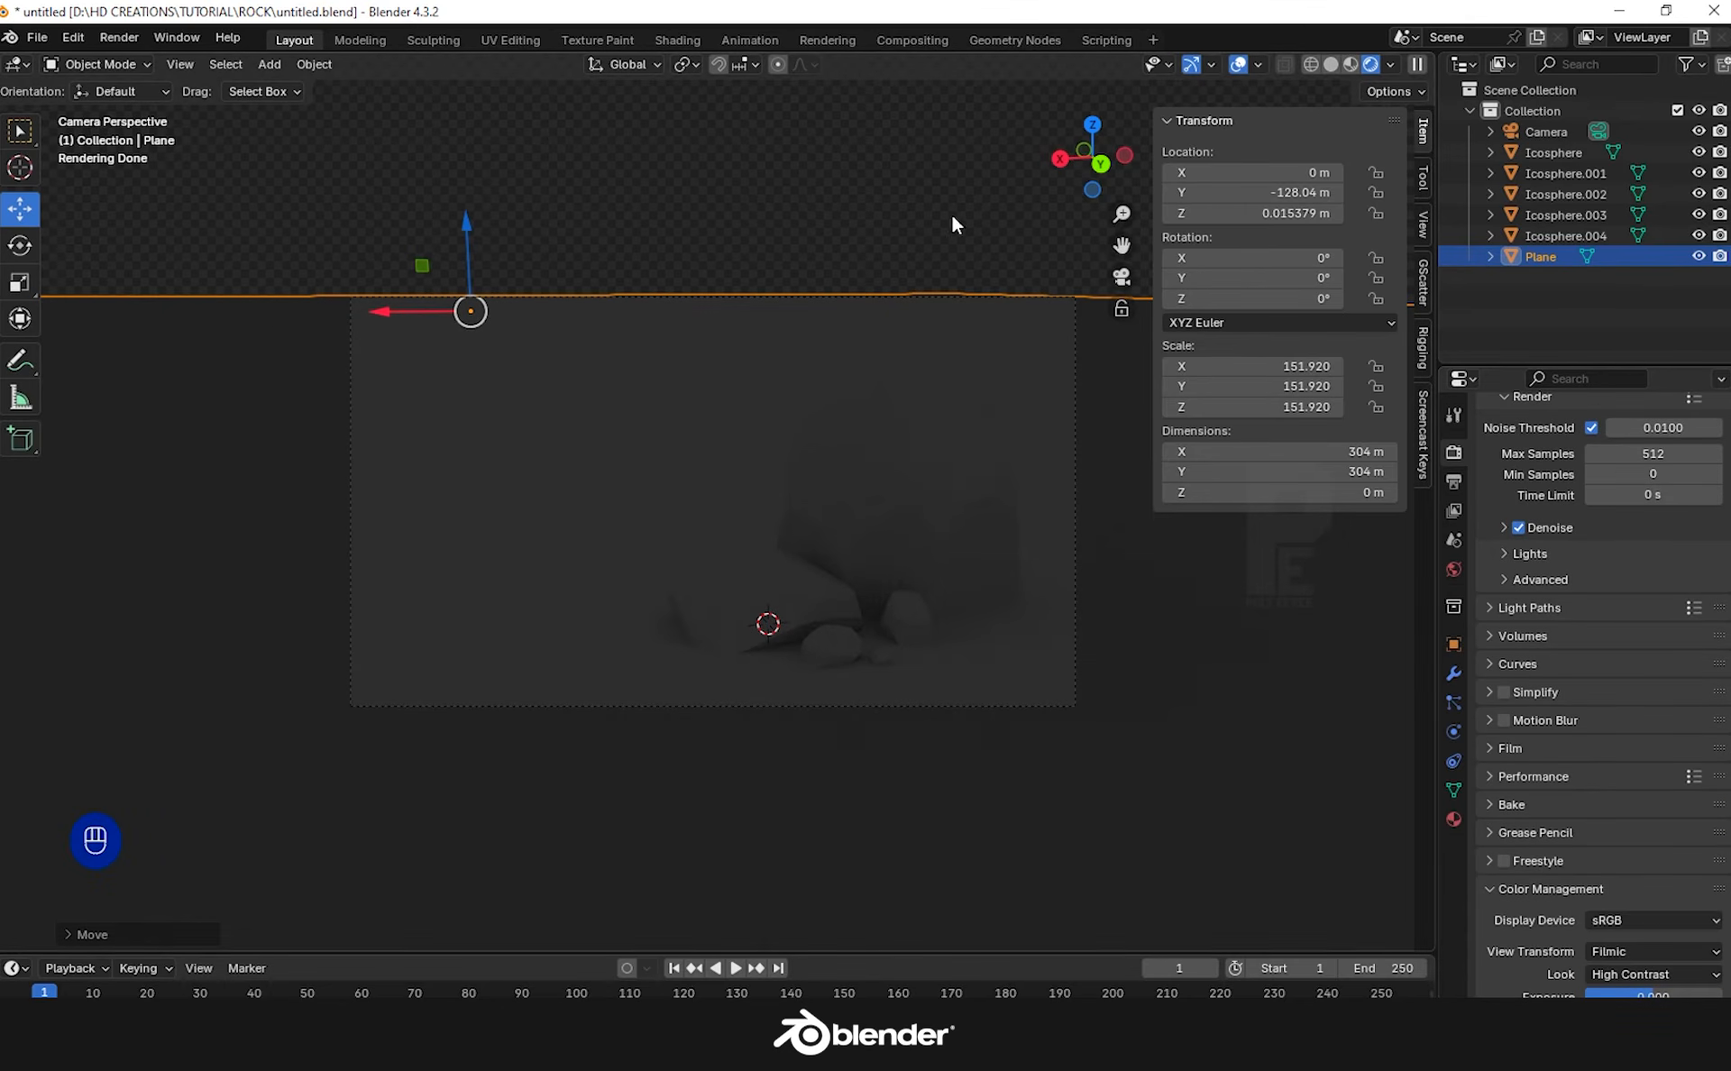
Deselect the floor plane and add an area light to the scene
{"action": "left_click", "coordinate": [871, 165]}
{"action": "key", "text": "shift+a"}
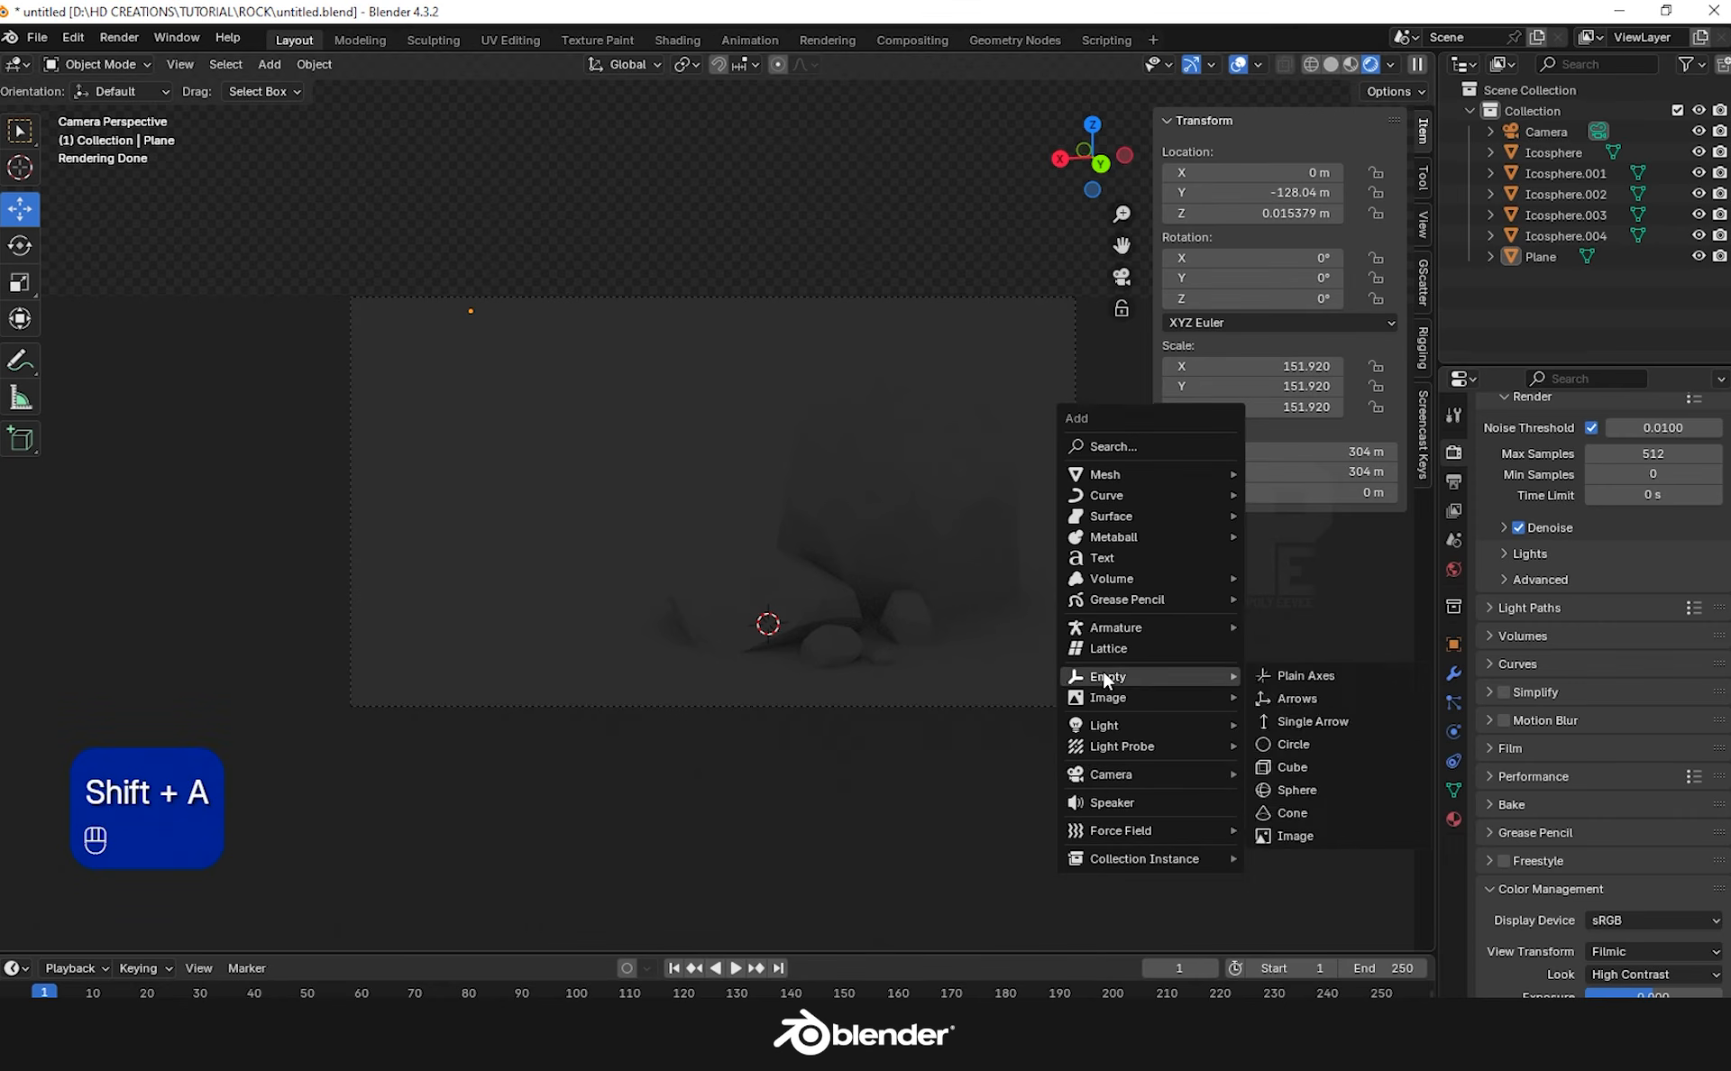
{"action": "mouse_move", "coordinate": [1117, 726]}
{"action": "left_click", "coordinate": [1329, 793]}
Scale the area light to about 6.94 and raise it to about 8.2 m in Z
{"action": "key", "text": "s"}
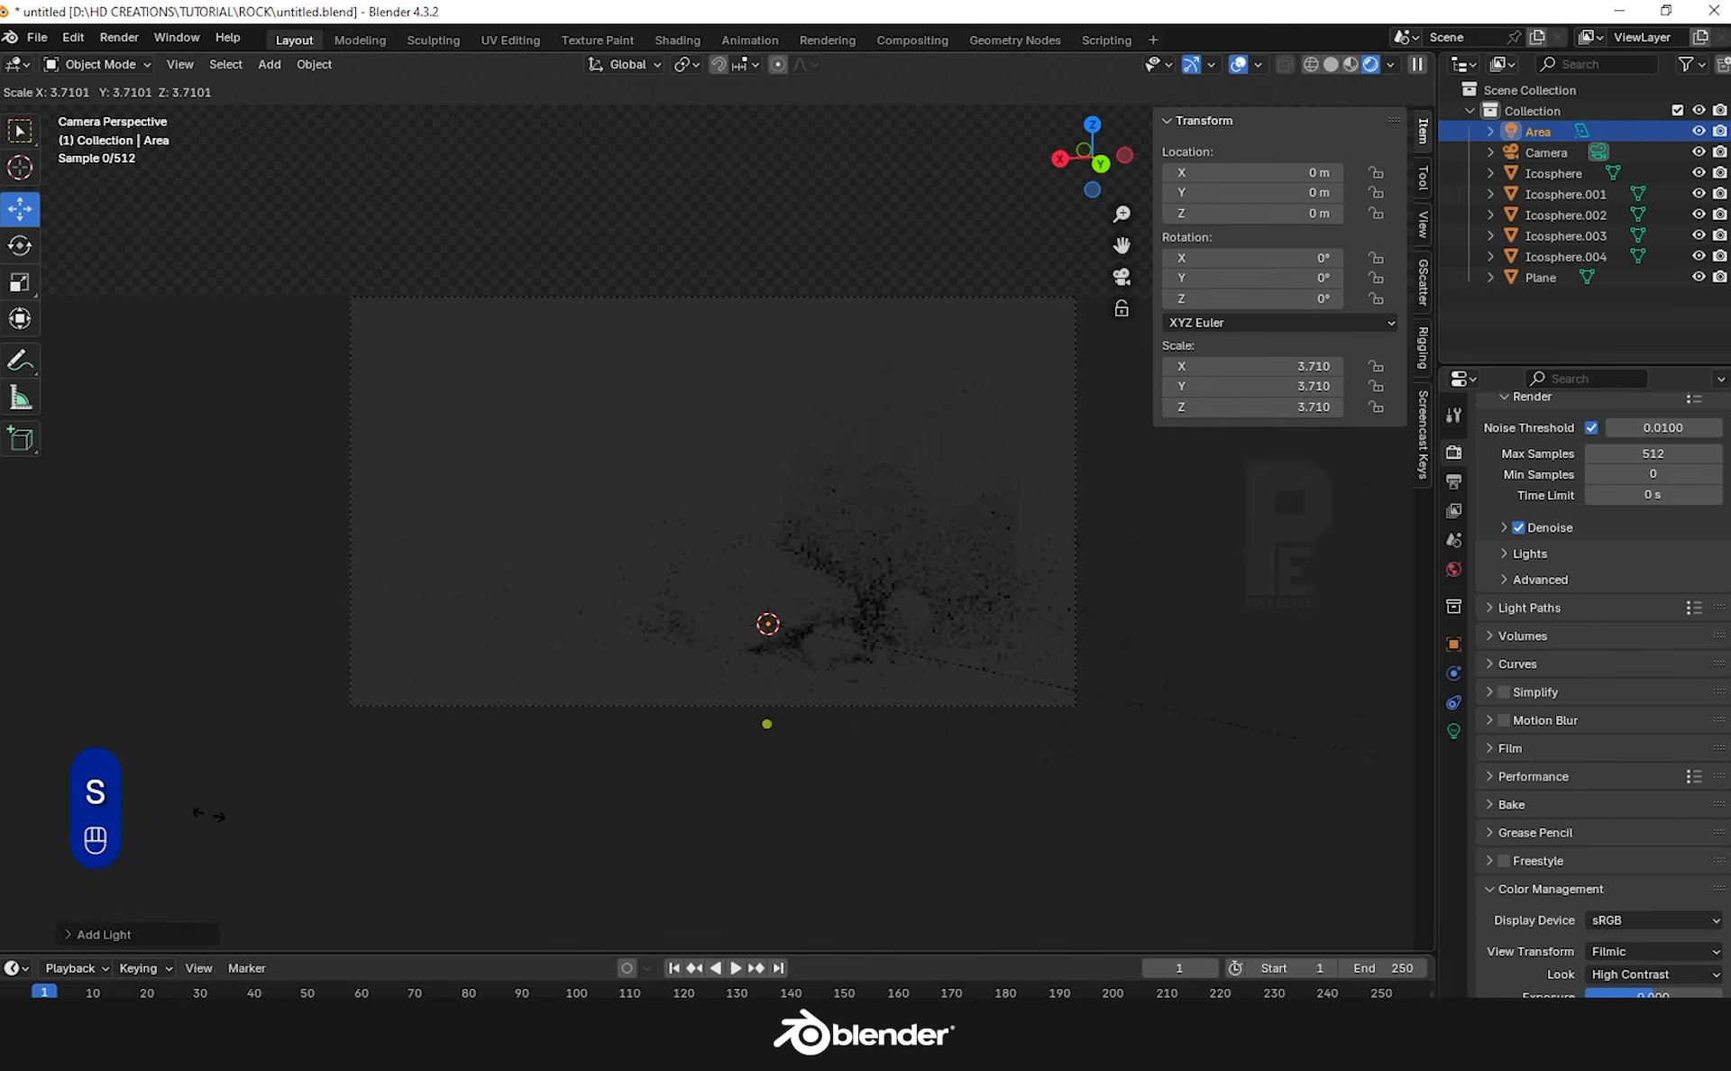
{"action": "left_click", "coordinate": [962, 125]}
{"action": "left_click_drag", "start_coordinate": [750, 542], "coordinate": [854, 757]}
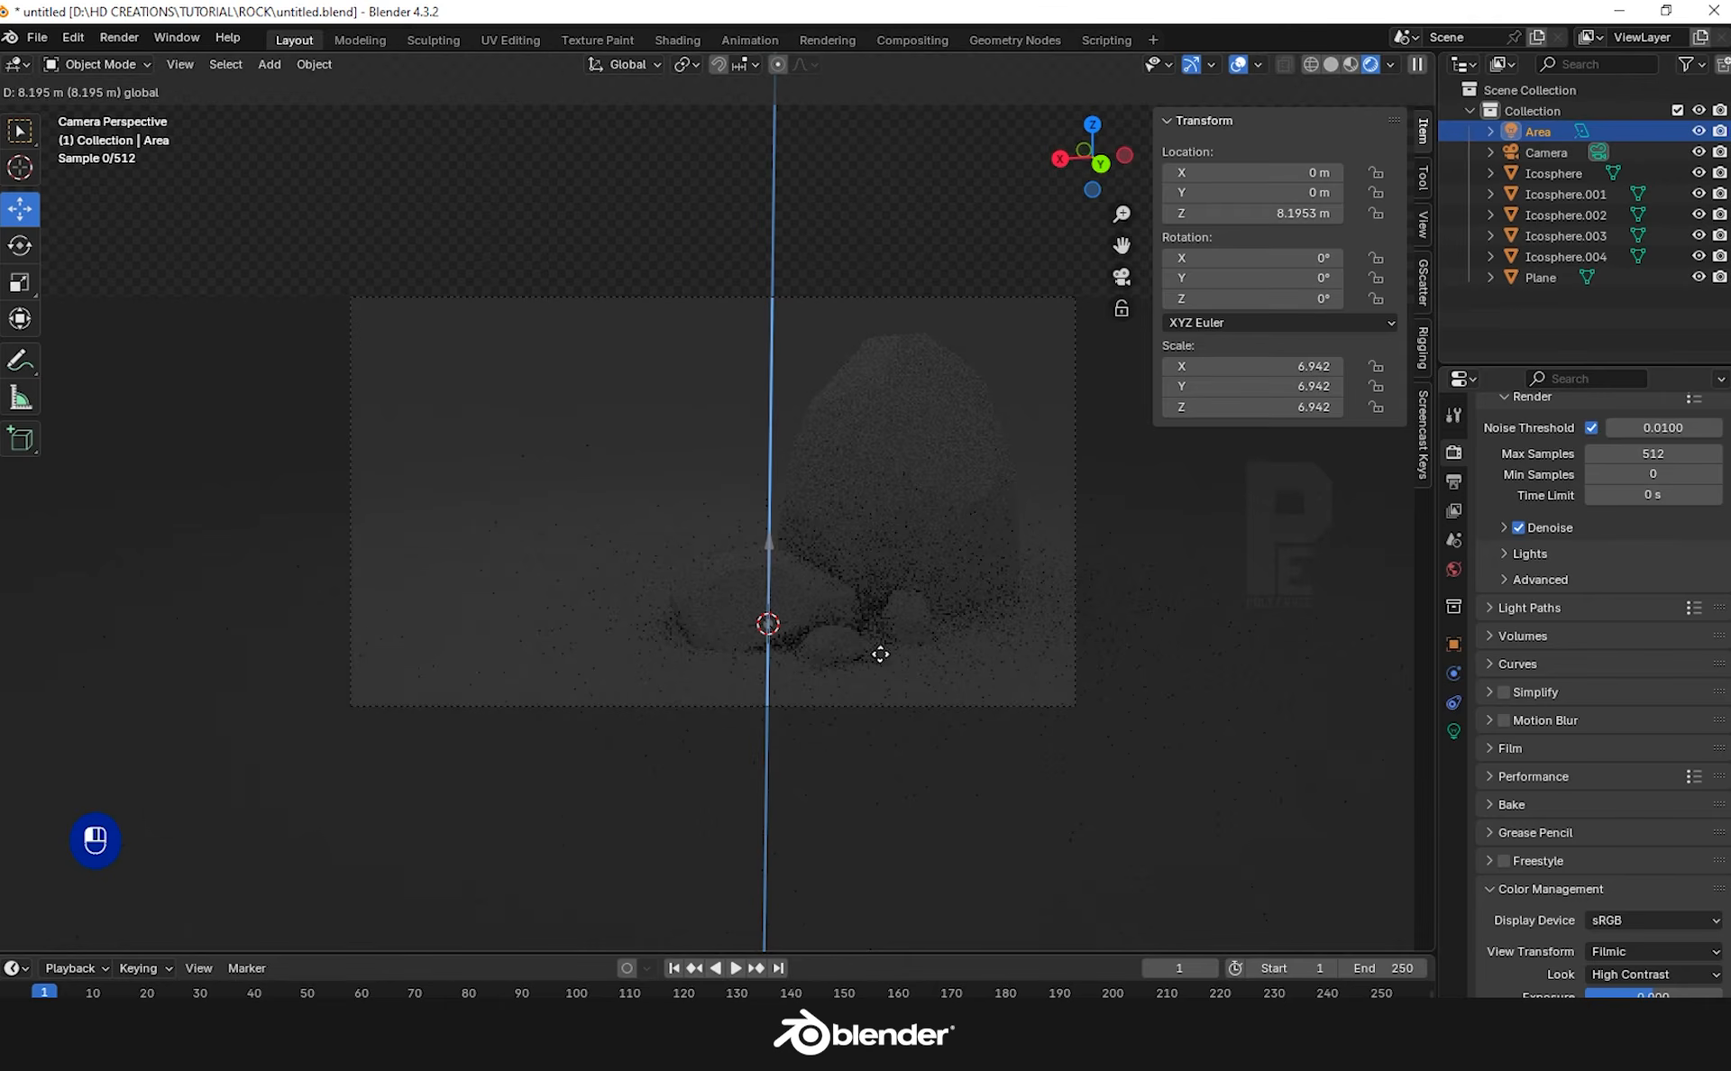
{"action": "left_click_drag", "start_coordinate": [880, 655], "coordinate": [880, 655]}
Set the area light's power to 200 W and its shape to Disk
{"action": "left_click", "coordinate": [1452, 730]}
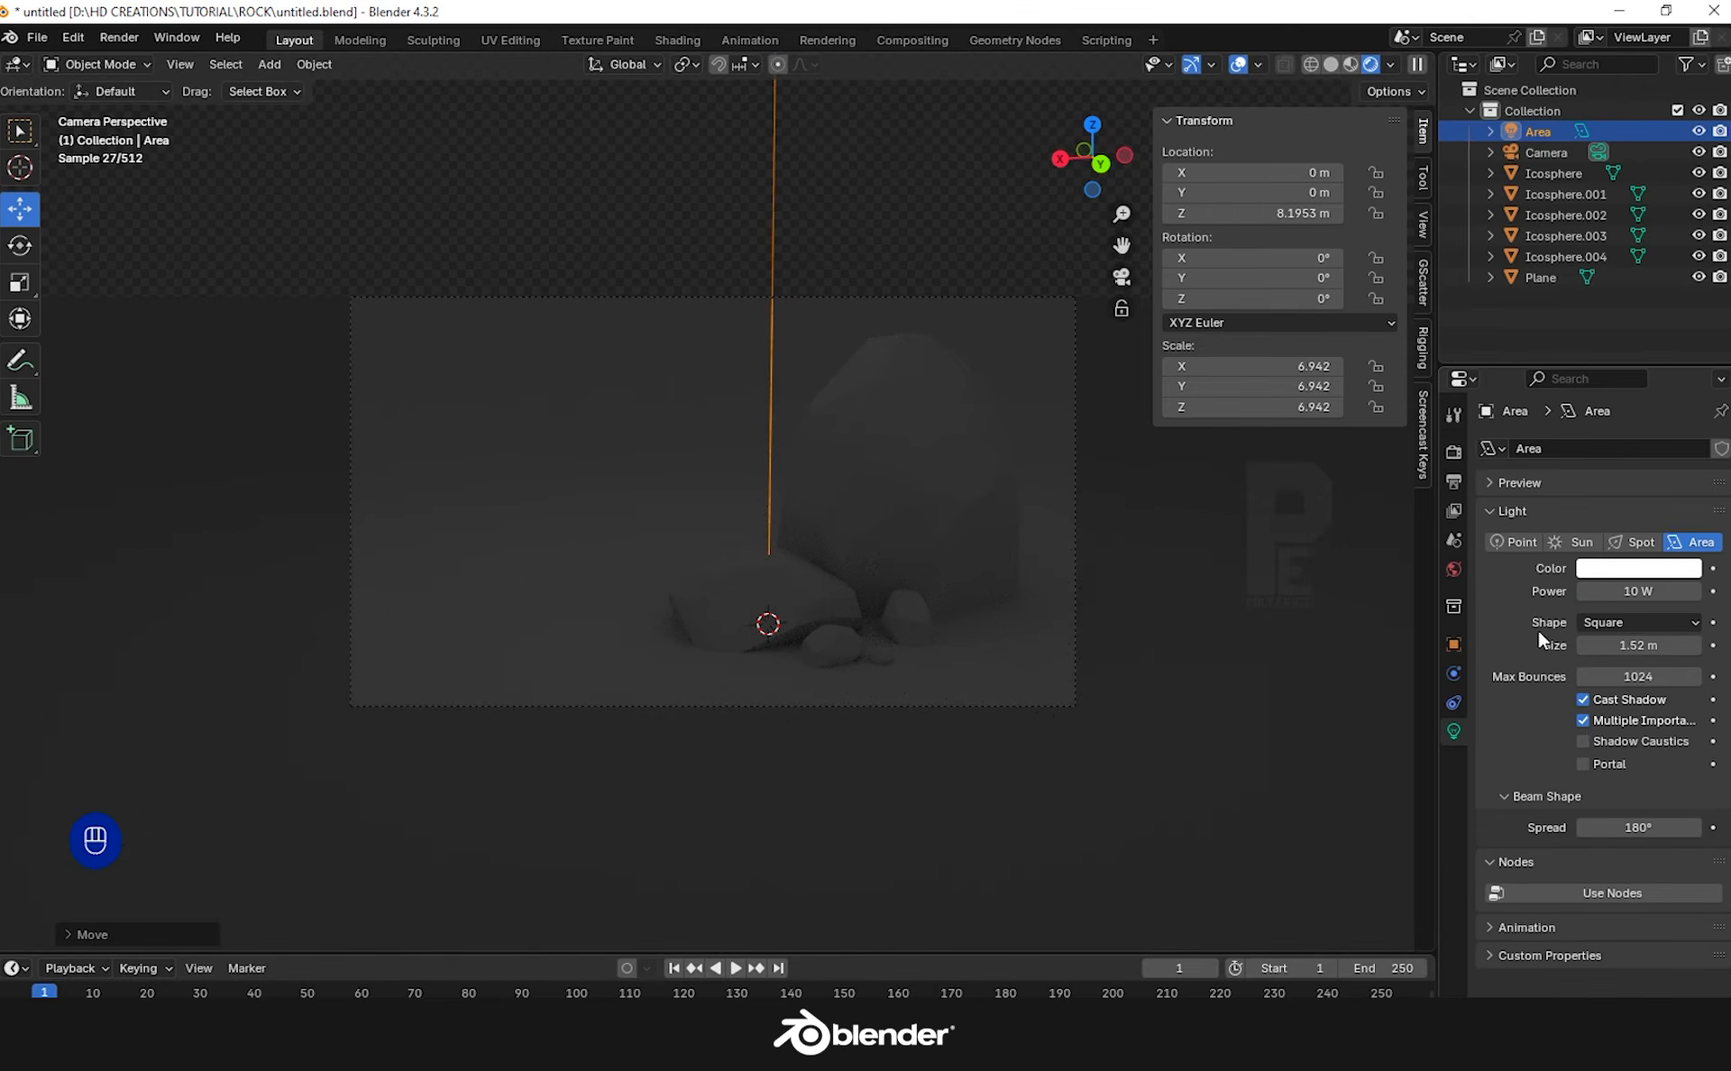
{"action": "left_click", "coordinate": [1633, 596]}
{"action": "type", "text": "200"}
{"action": "key", "text": "Return"}
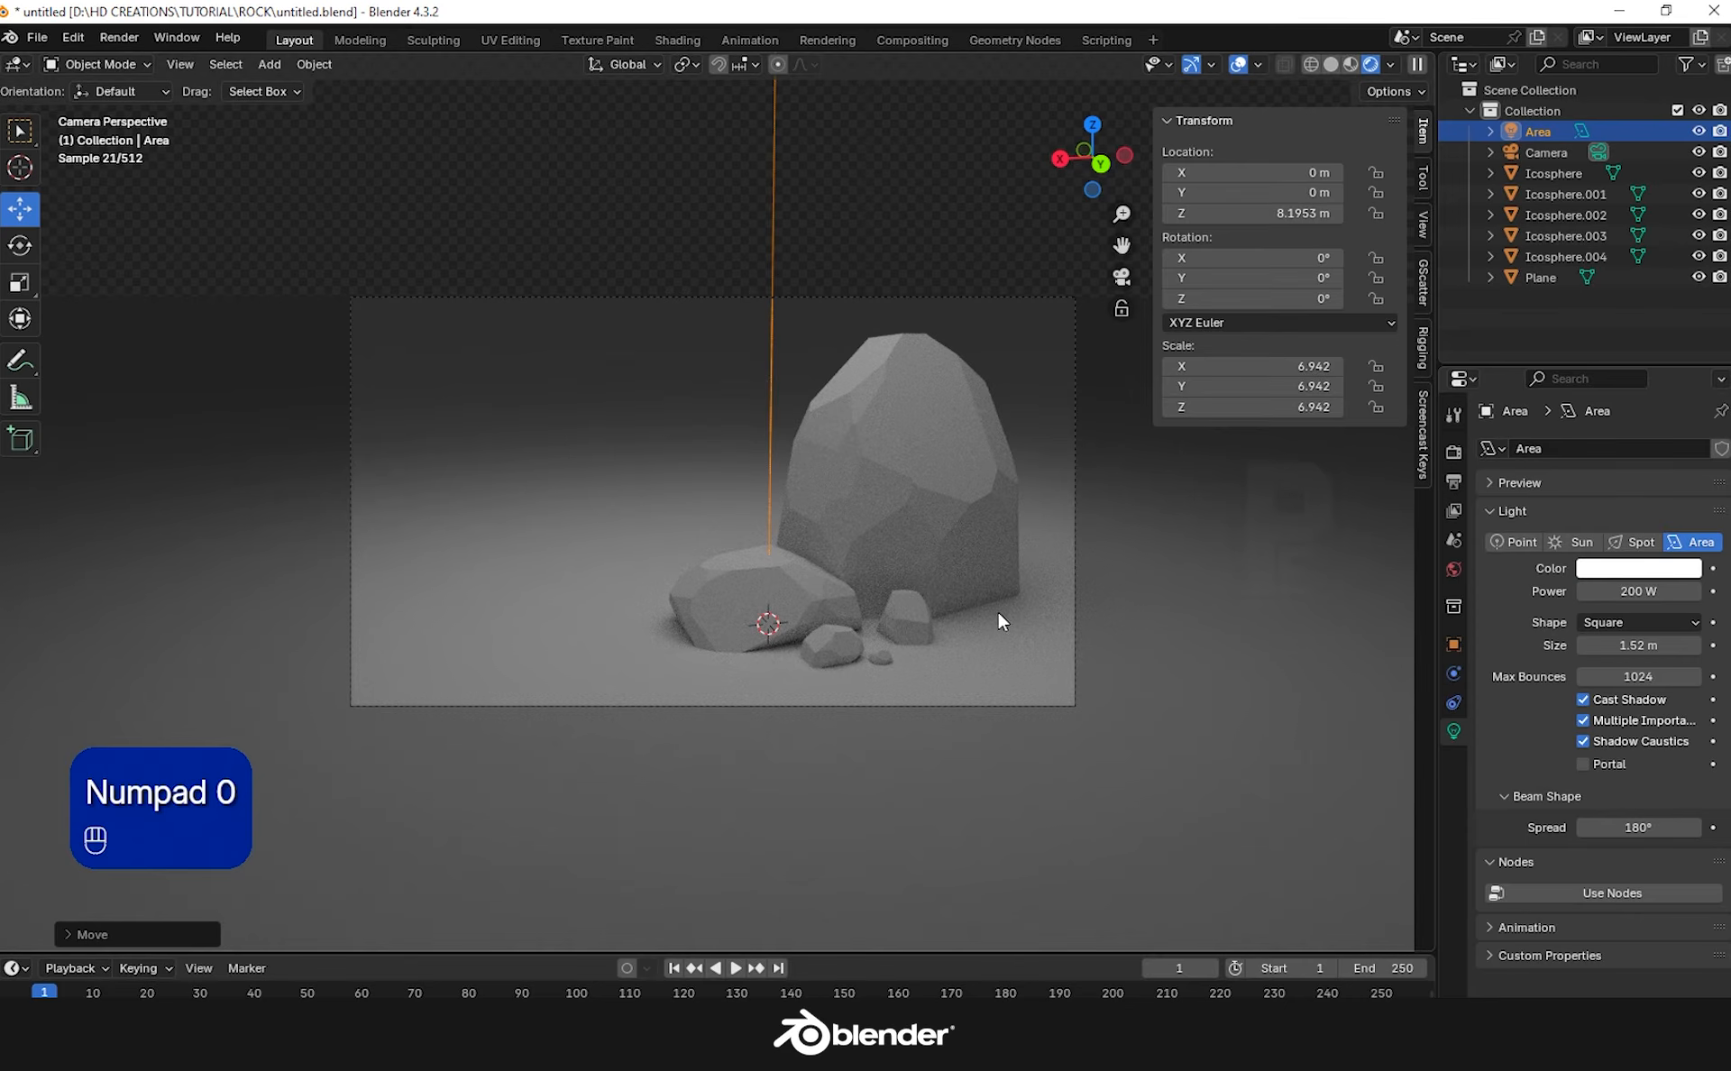
{"action": "left_click", "coordinate": [1615, 696]}
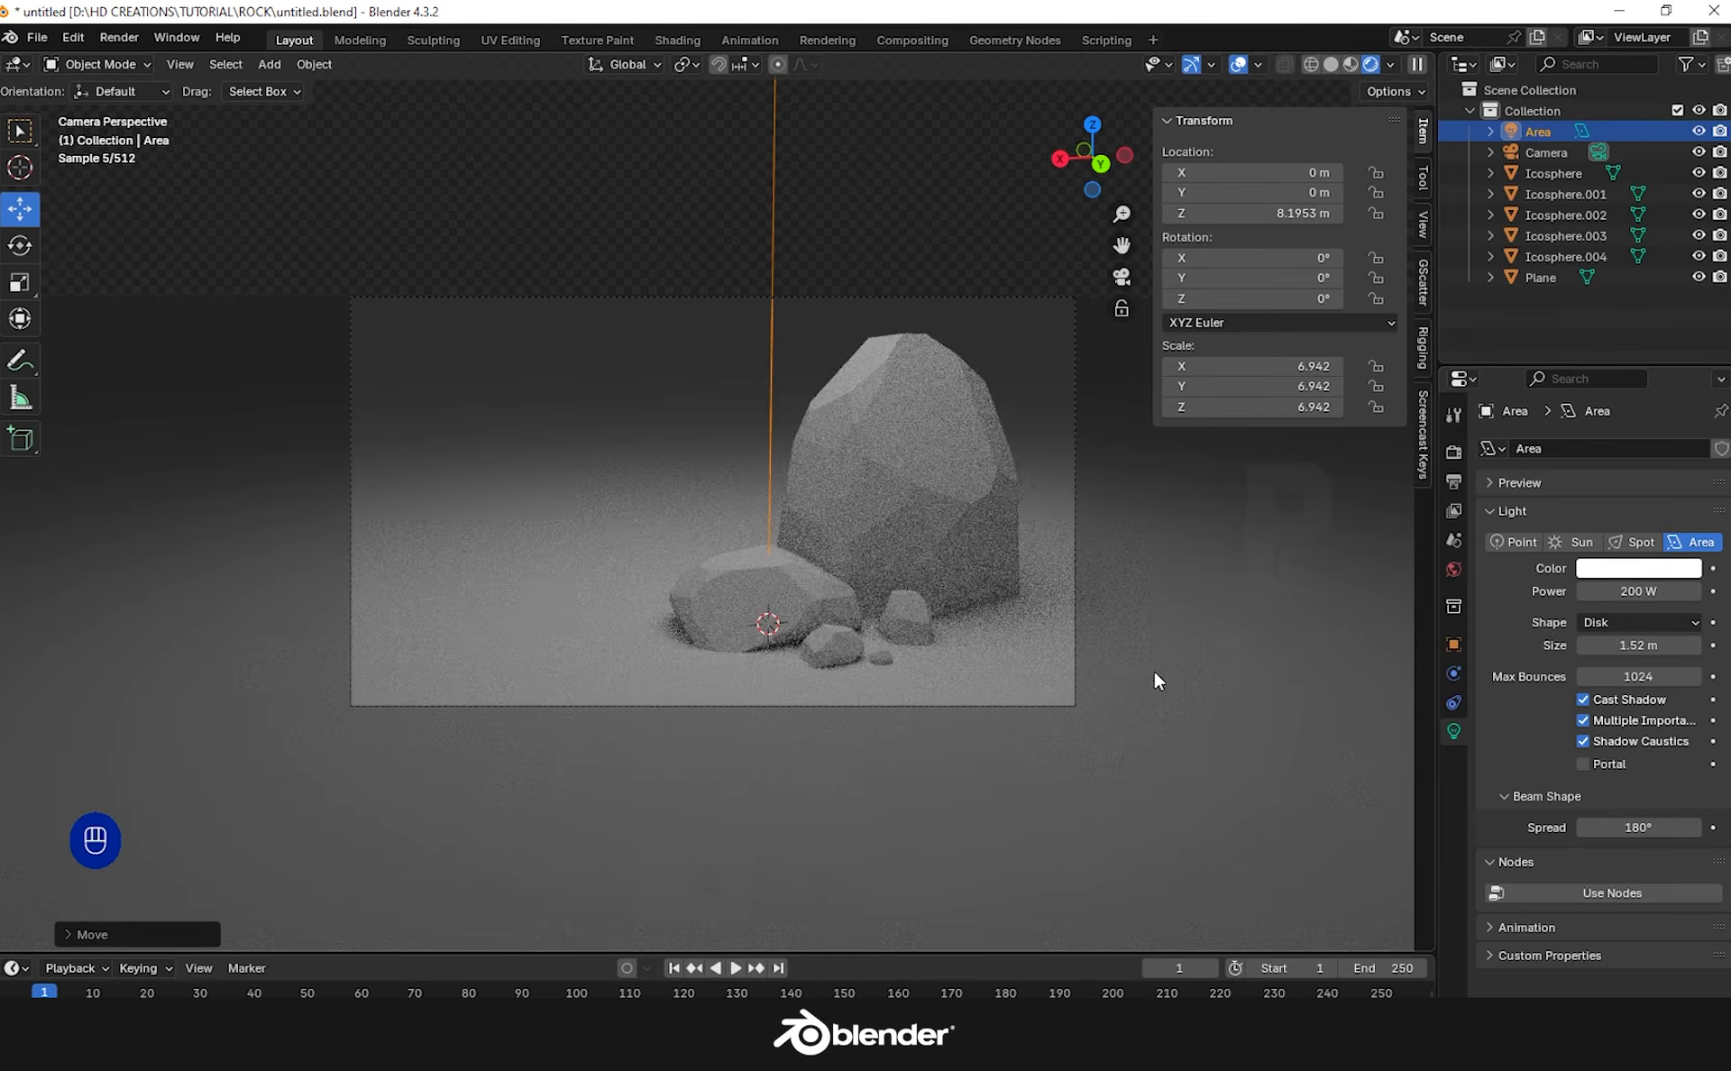
Move the area light to about -7.05 m along Y and -1.3 m along X
{"action": "scroll", "coordinate": [1113, 667], "scroll_direction": "down", "scroll_amount": 3}
{"action": "middle_click_drag", "start_coordinate": [1086, 652], "coordinate": [1106, 659]}
{"action": "scroll", "coordinate": [1109, 667], "scroll_direction": "down", "scroll_amount": 5}
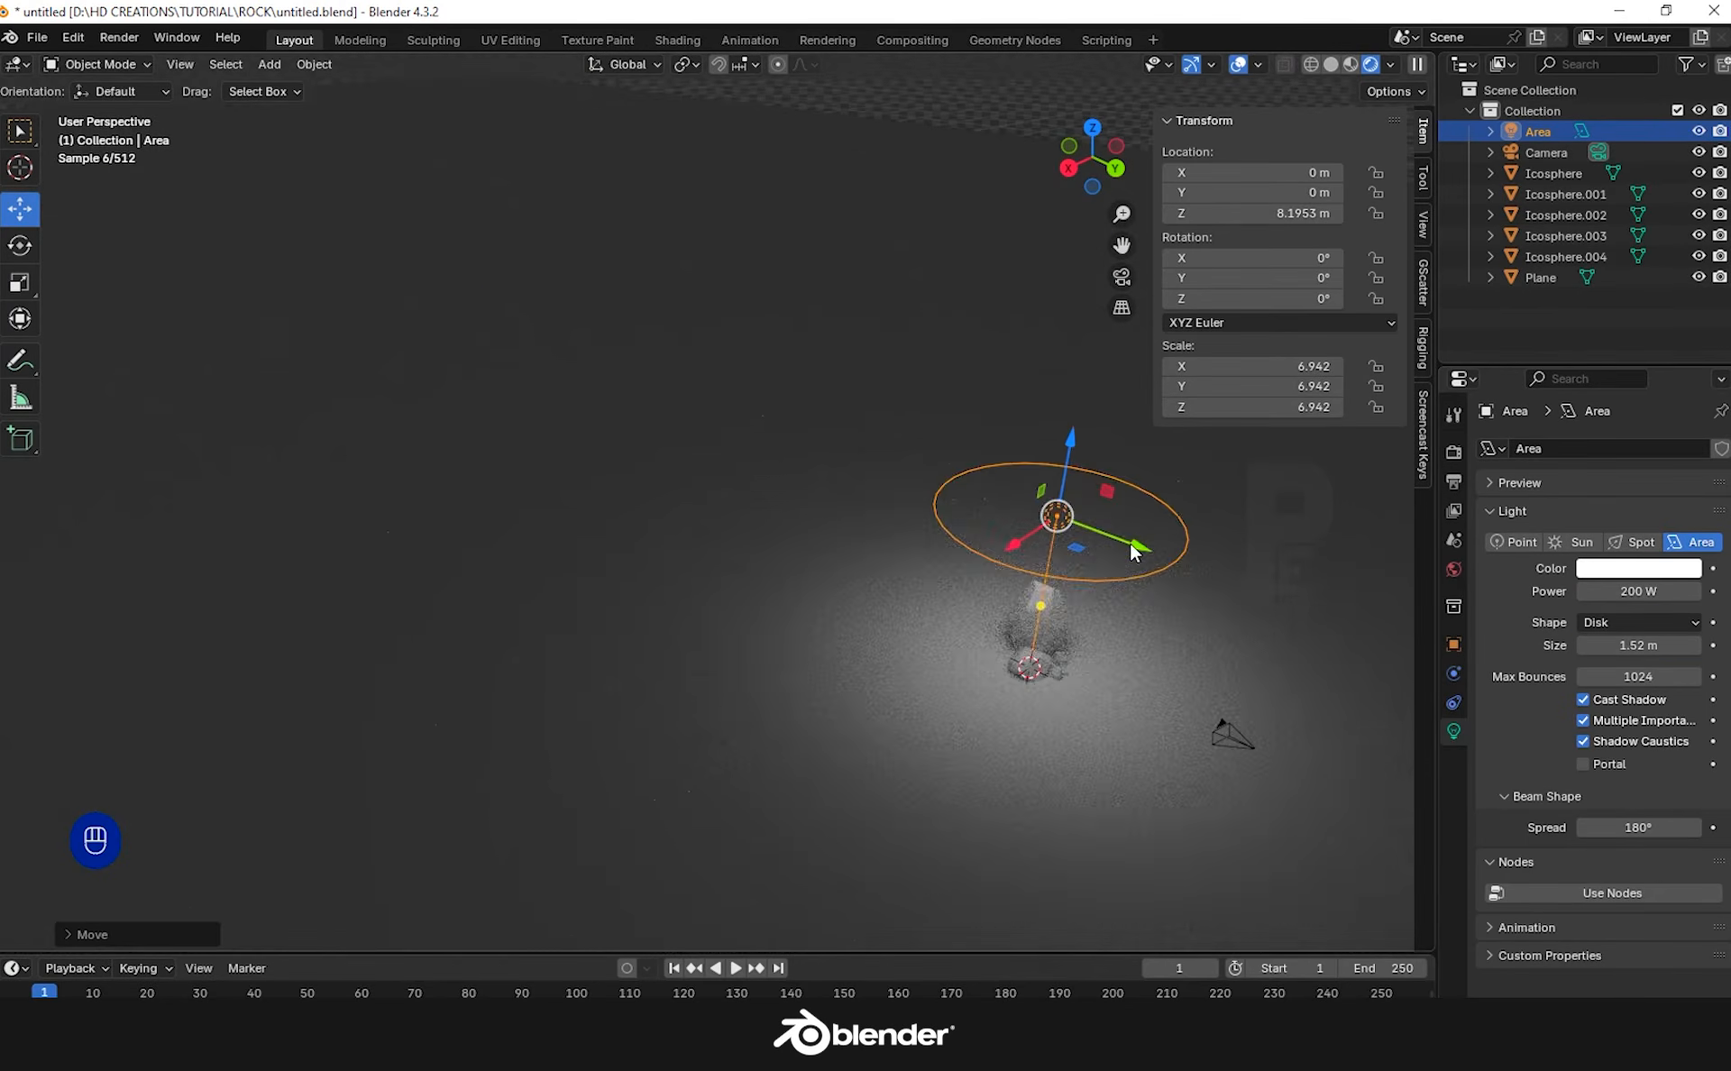
{"action": "key", "text": "g"}
{"action": "key", "text": "y"}
{"action": "left_click", "coordinate": [1090, 291]}
{"action": "left_click", "coordinate": [1123, 278]}
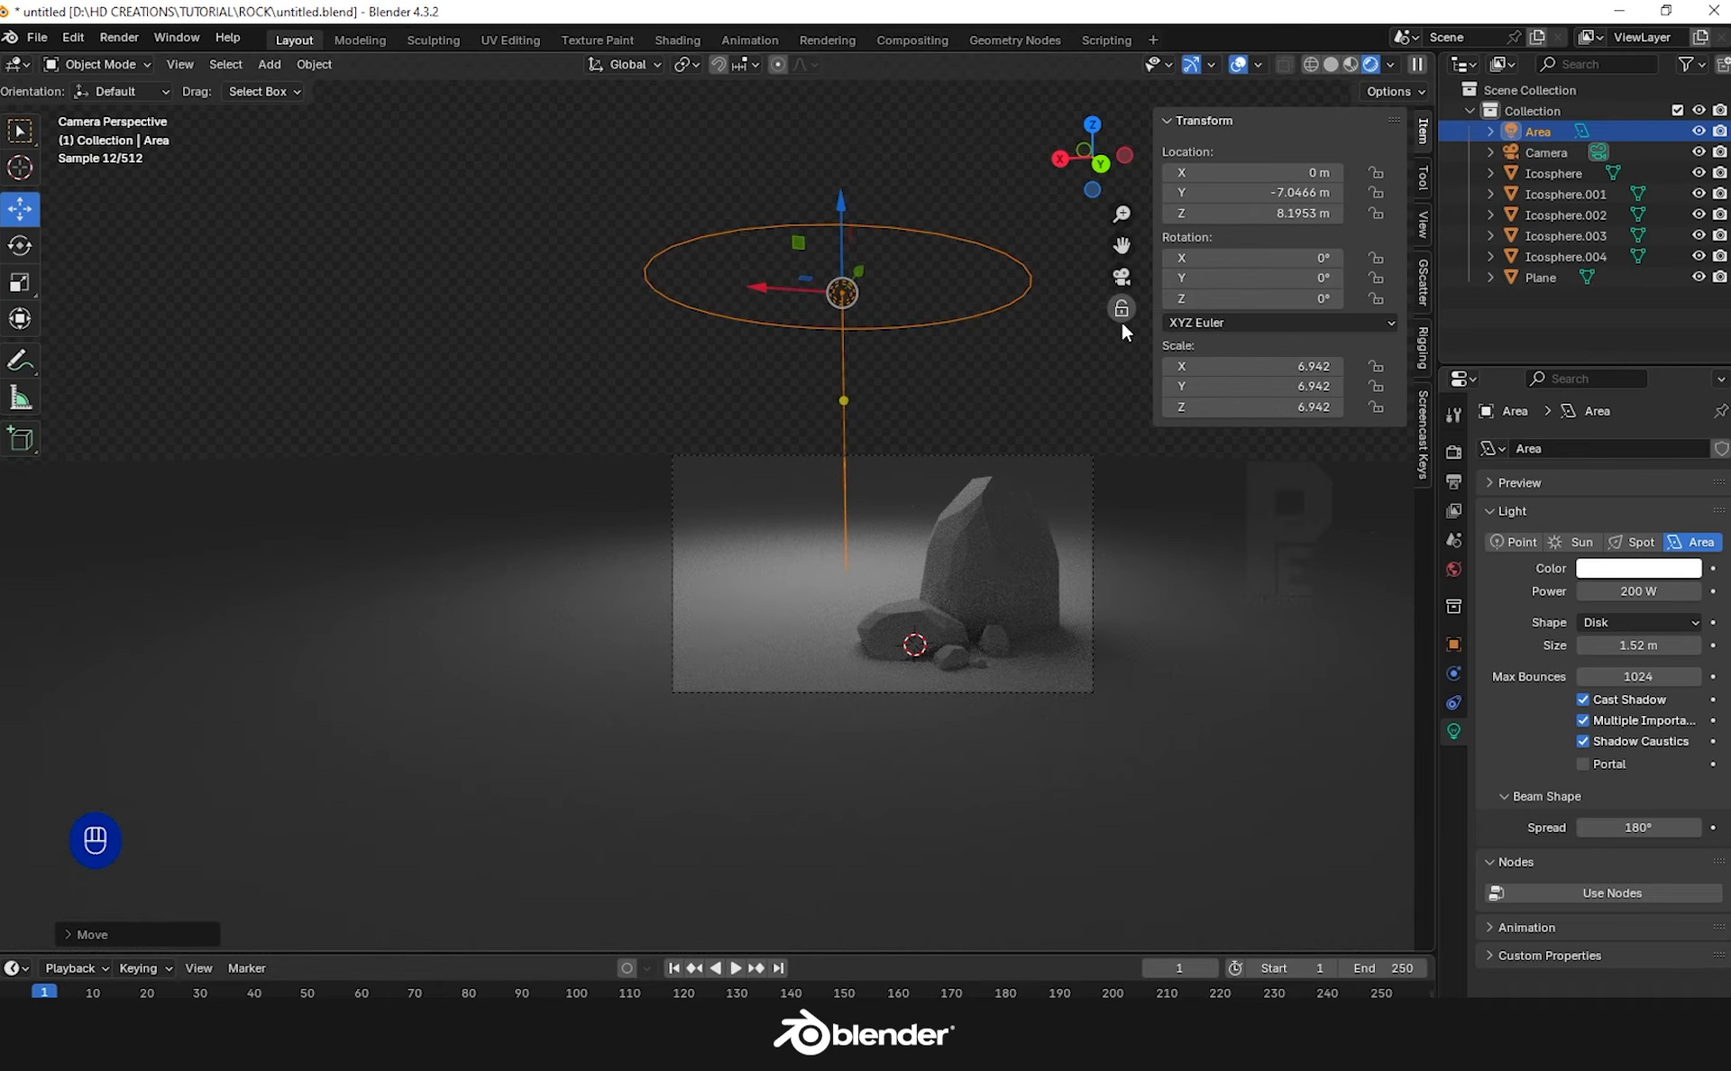
{"action": "left_click_drag", "start_coordinate": [808, 292], "coordinate": [822, 294]}
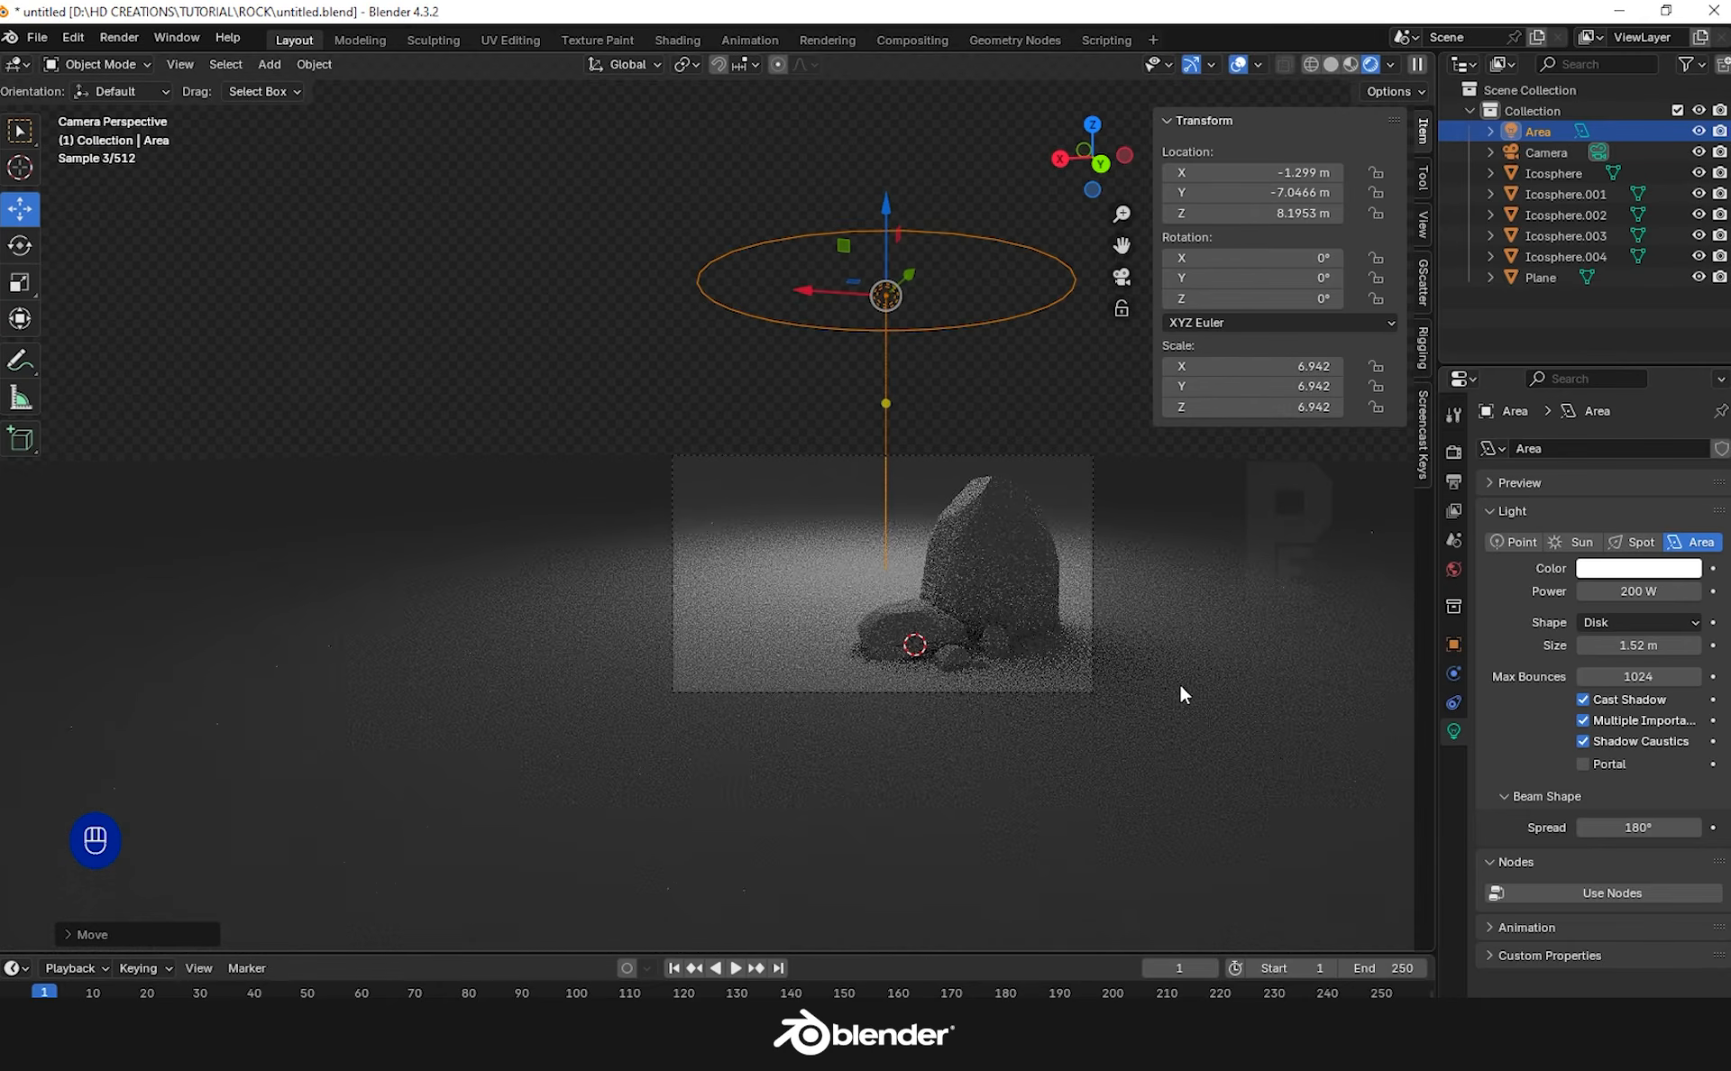
Enlarge the area light to a scale of about 8.74
{"action": "key", "text": "s"}
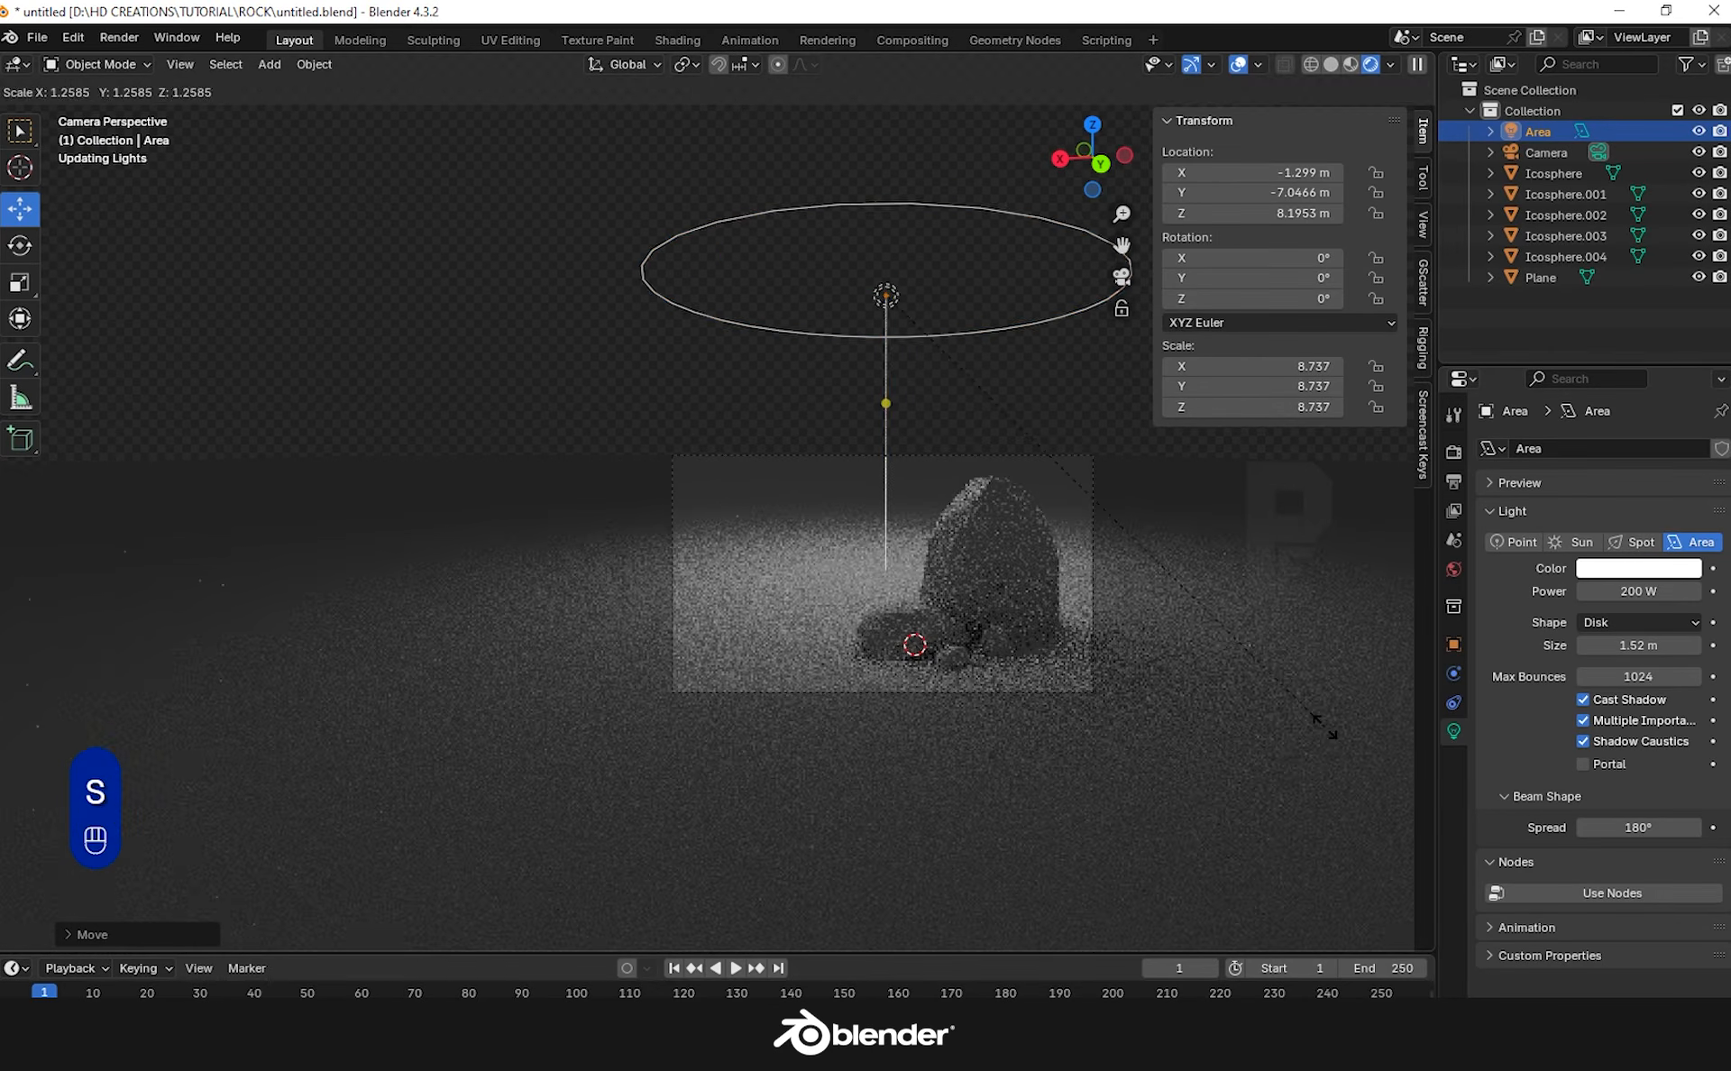
{"action": "left_click", "coordinate": [1323, 727]}
{"action": "key", "text": "shift+s"}
{"action": "left_click", "coordinate": [1323, 727]}
Duplicate the disk area light in place and move the copy to about X -4.65 m, Y 5.73 m, Z 6.26 m
{"action": "key", "text": "shift+d"}
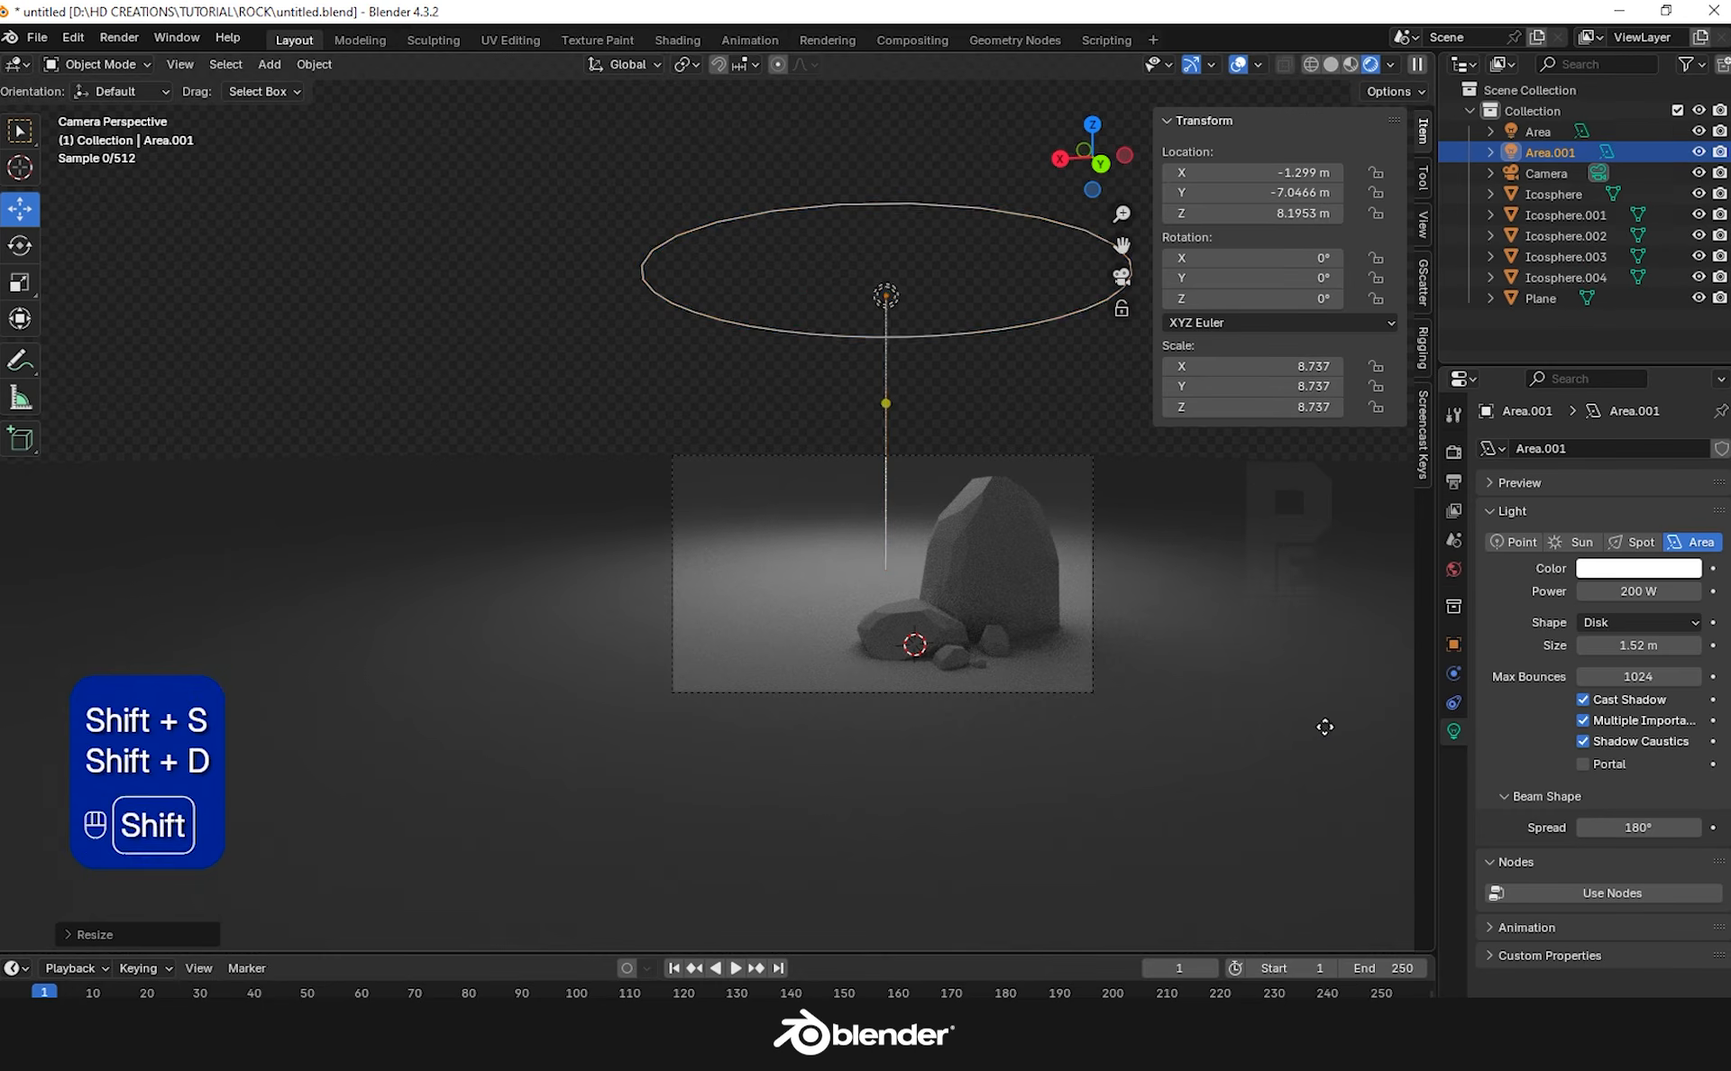
{"action": "right_click", "coordinate": [1324, 727]}
{"action": "middle_click_drag", "start_coordinate": [968, 403], "coordinate": [944, 463]}
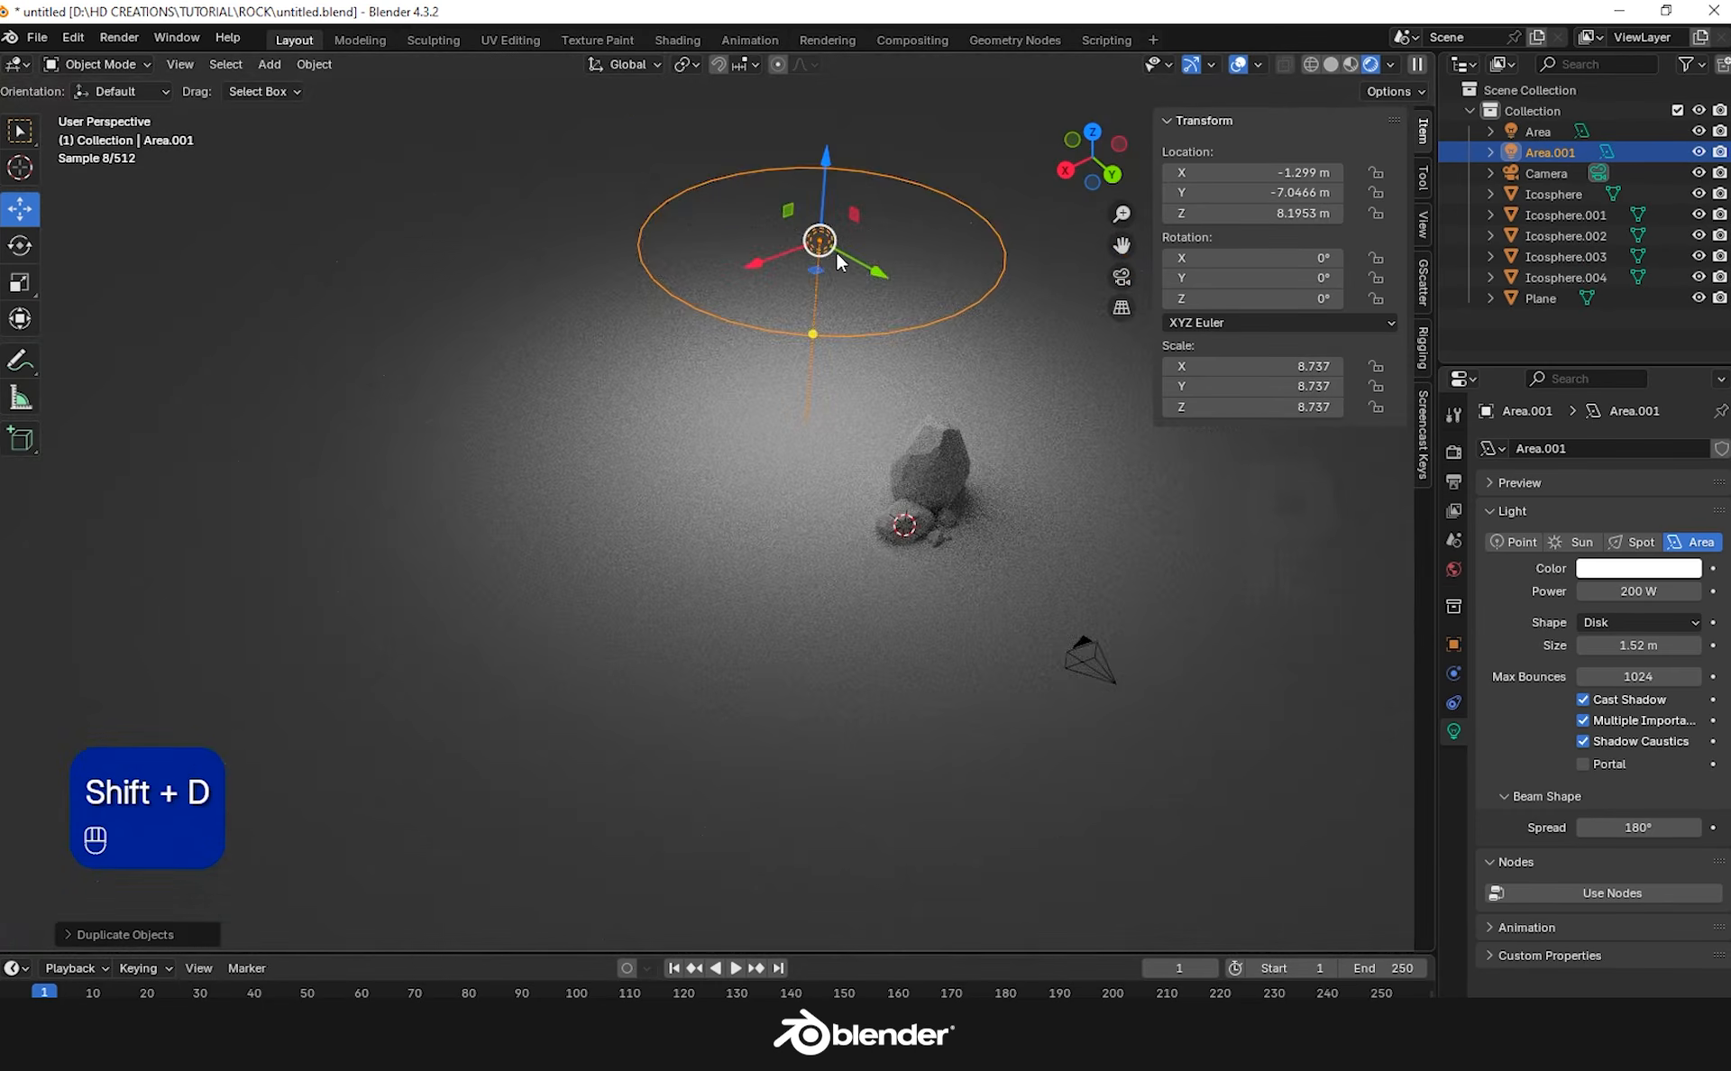
{"action": "left_click_drag", "start_coordinate": [836, 251], "coordinate": [1129, 413]}
{"action": "middle_click_drag", "start_coordinate": [1127, 478], "coordinate": [1086, 443]}
{"action": "left_click_drag", "start_coordinate": [1041, 241], "coordinate": [1039, 305]}
{"action": "left_click_drag", "start_coordinate": [961, 364], "coordinate": [1049, 355]}
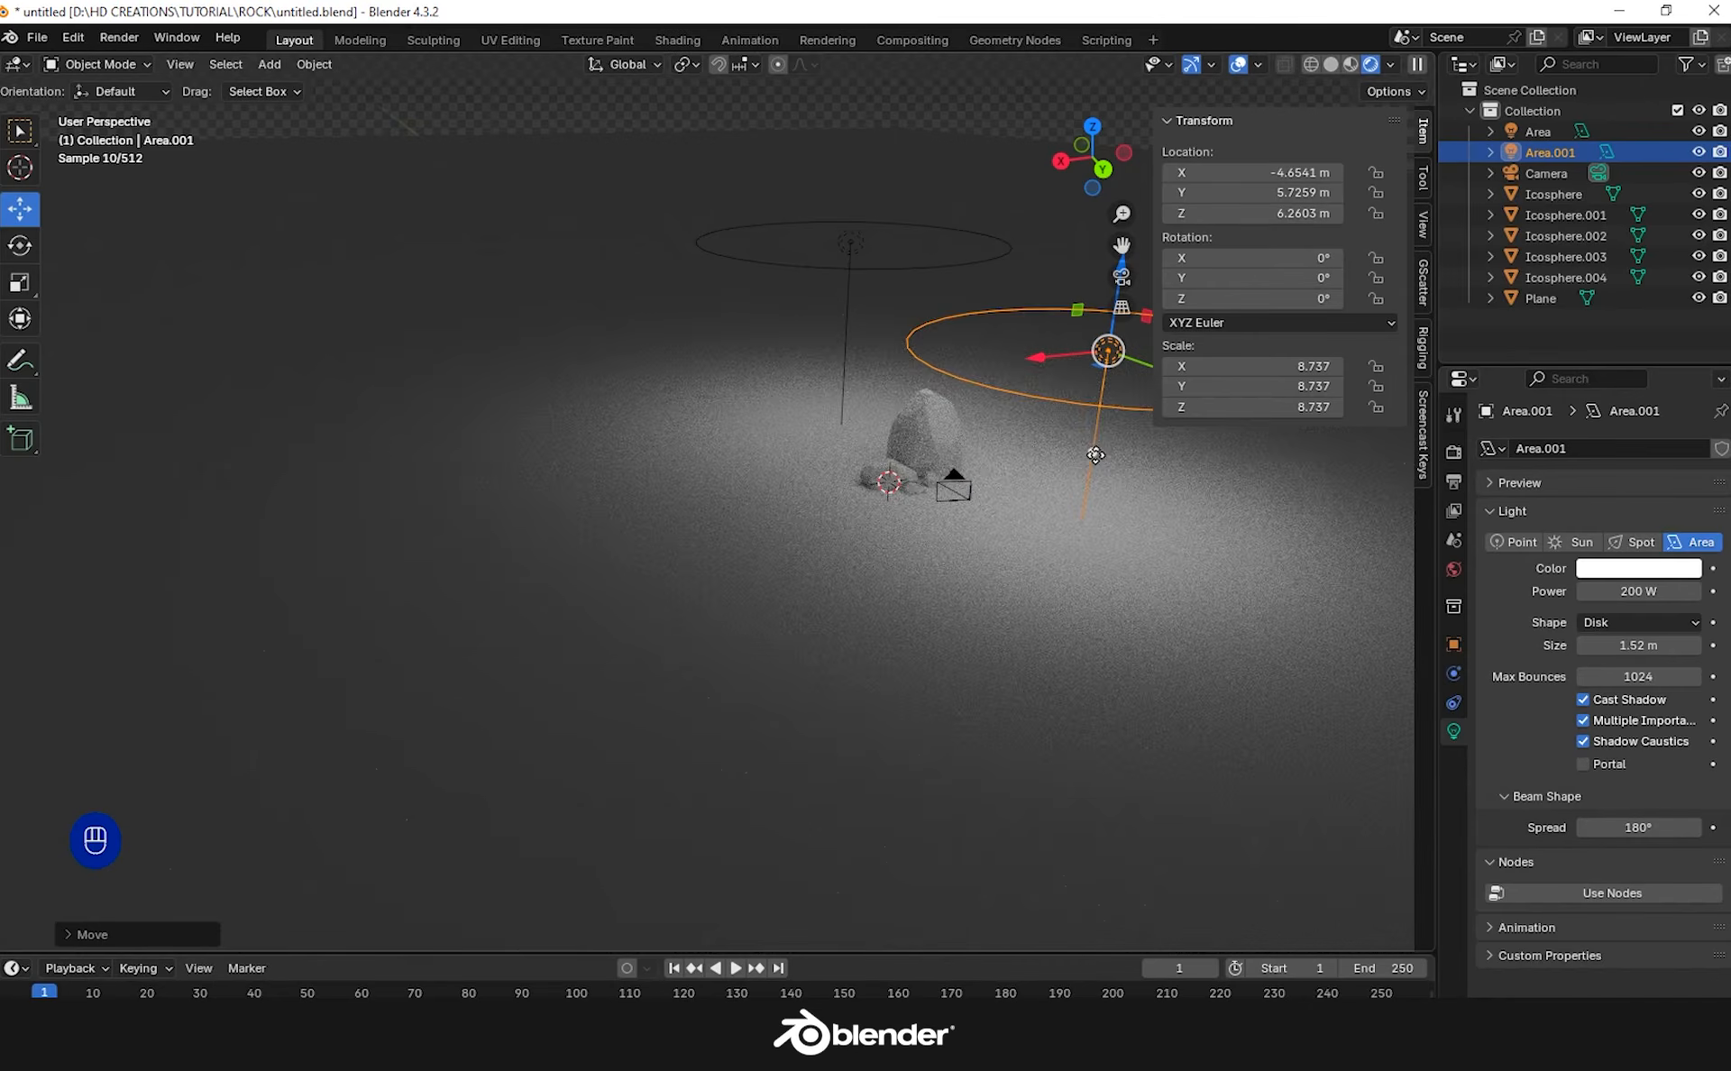
Aim the duplicated area light at the rocks, rotating it to about X -46.6°, Y -19.8°, Z 8.6°, and return to the camera view
{"action": "left_click_drag", "start_coordinate": [1092, 451], "coordinate": [947, 447]}
{"action": "left_click", "coordinate": [1122, 277]}
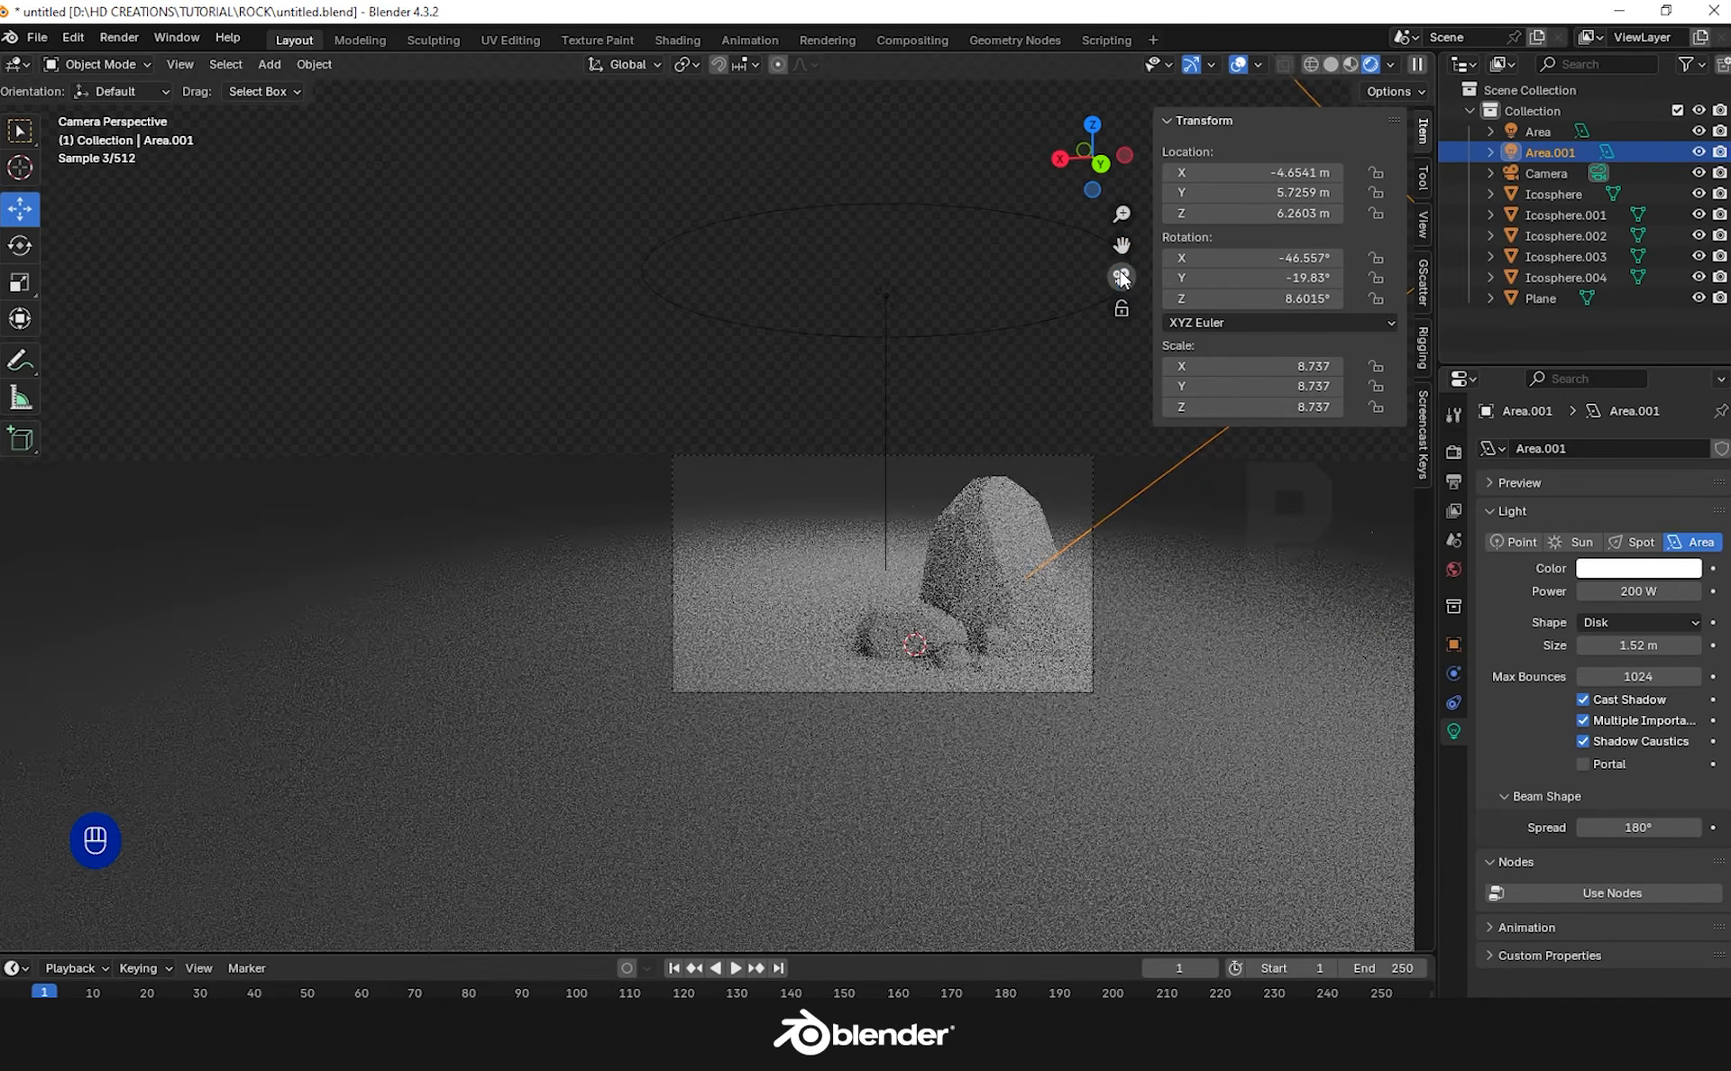
{"action": "scroll", "coordinate": [1134, 673], "scroll_direction": "up", "scroll_amount": 2}
Give the floor plane a new material with an orange base color and a roughness of 1.0
{"action": "left_click", "coordinate": [1133, 667]}
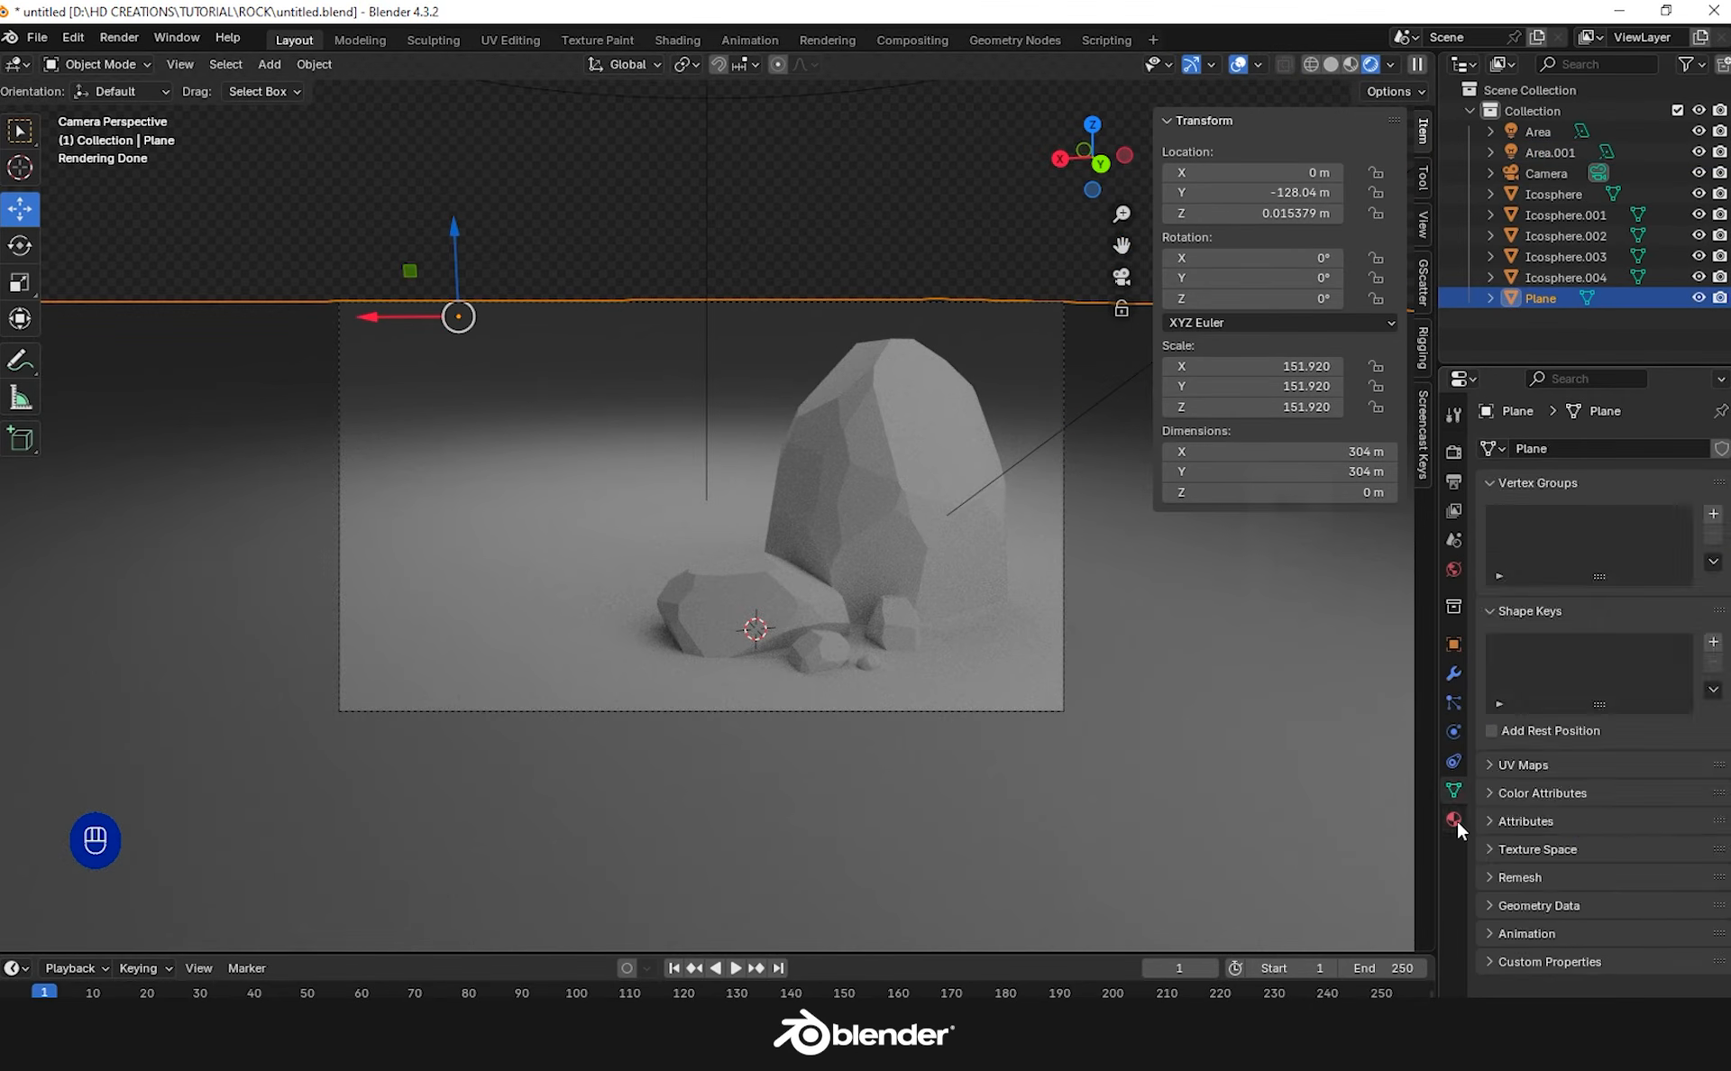
{"action": "left_click", "coordinate": [1453, 818]}
{"action": "left_click", "coordinate": [1523, 539]}
{"action": "left_click", "coordinate": [1627, 669]}
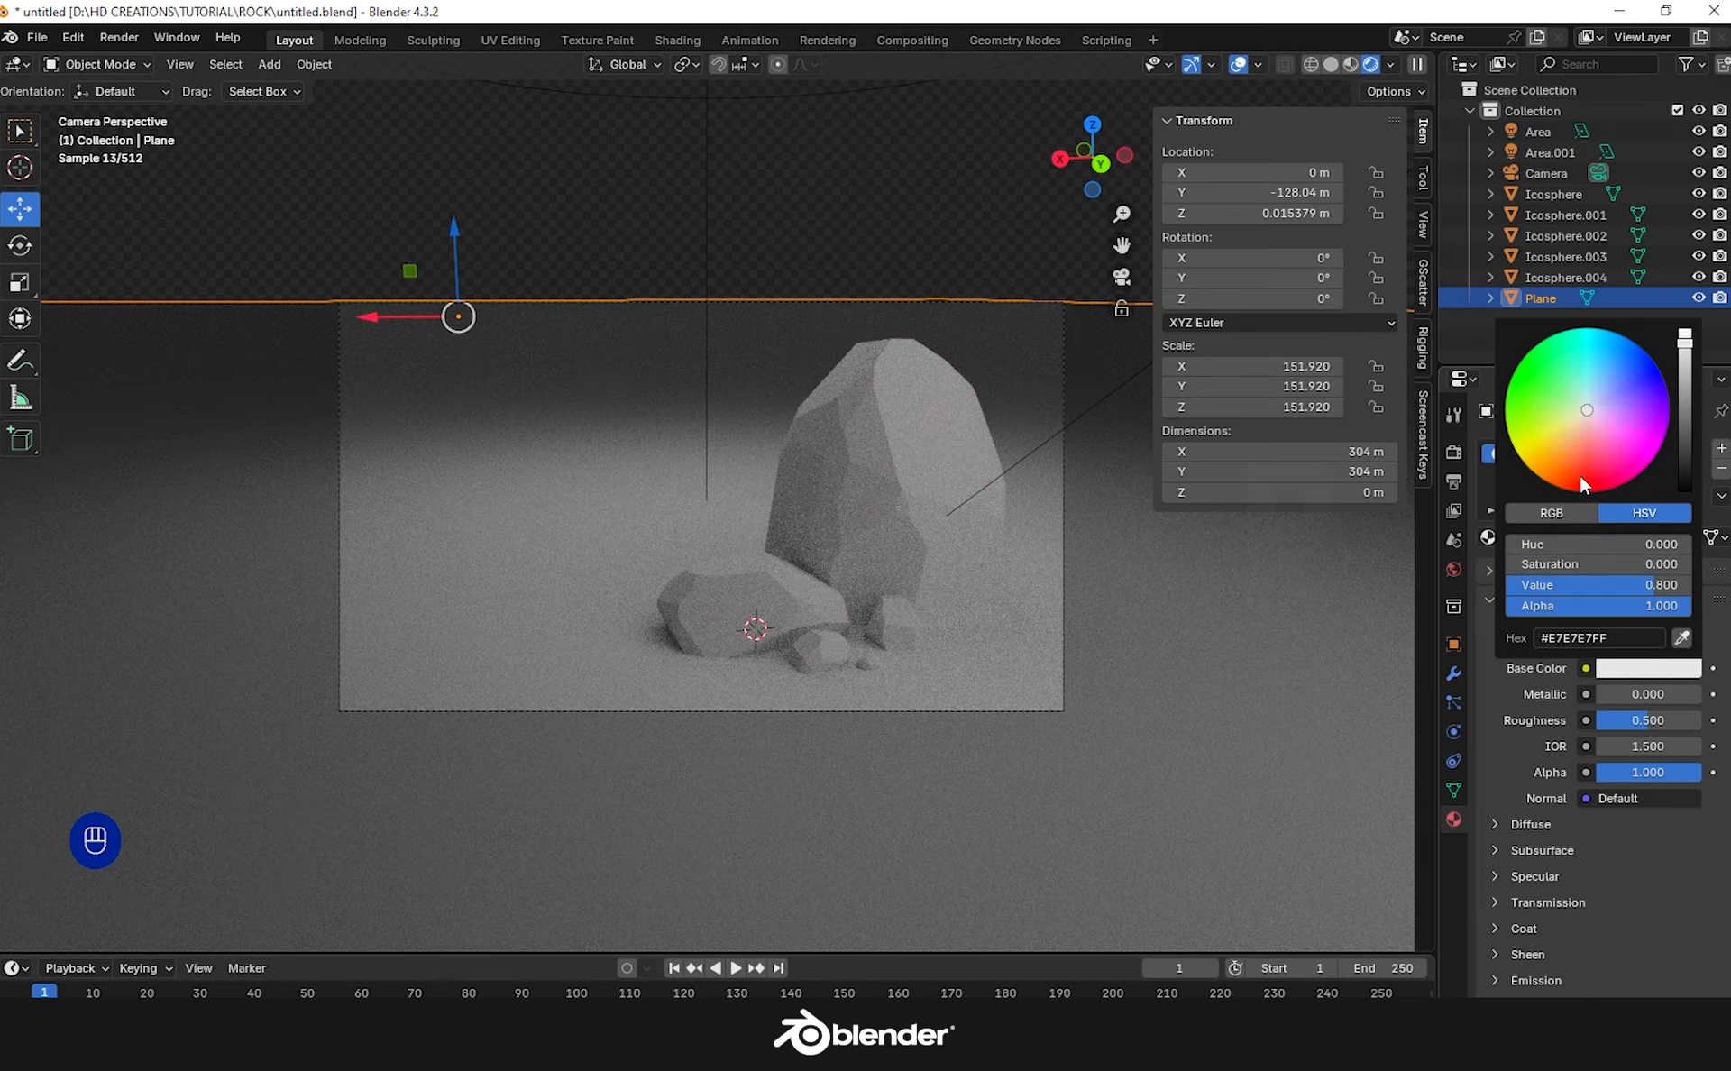
{"action": "left_click_drag", "start_coordinate": [1580, 475], "coordinate": [1552, 458]}
{"action": "left_click_drag", "start_coordinate": [1614, 719], "coordinate": [1663, 718]}
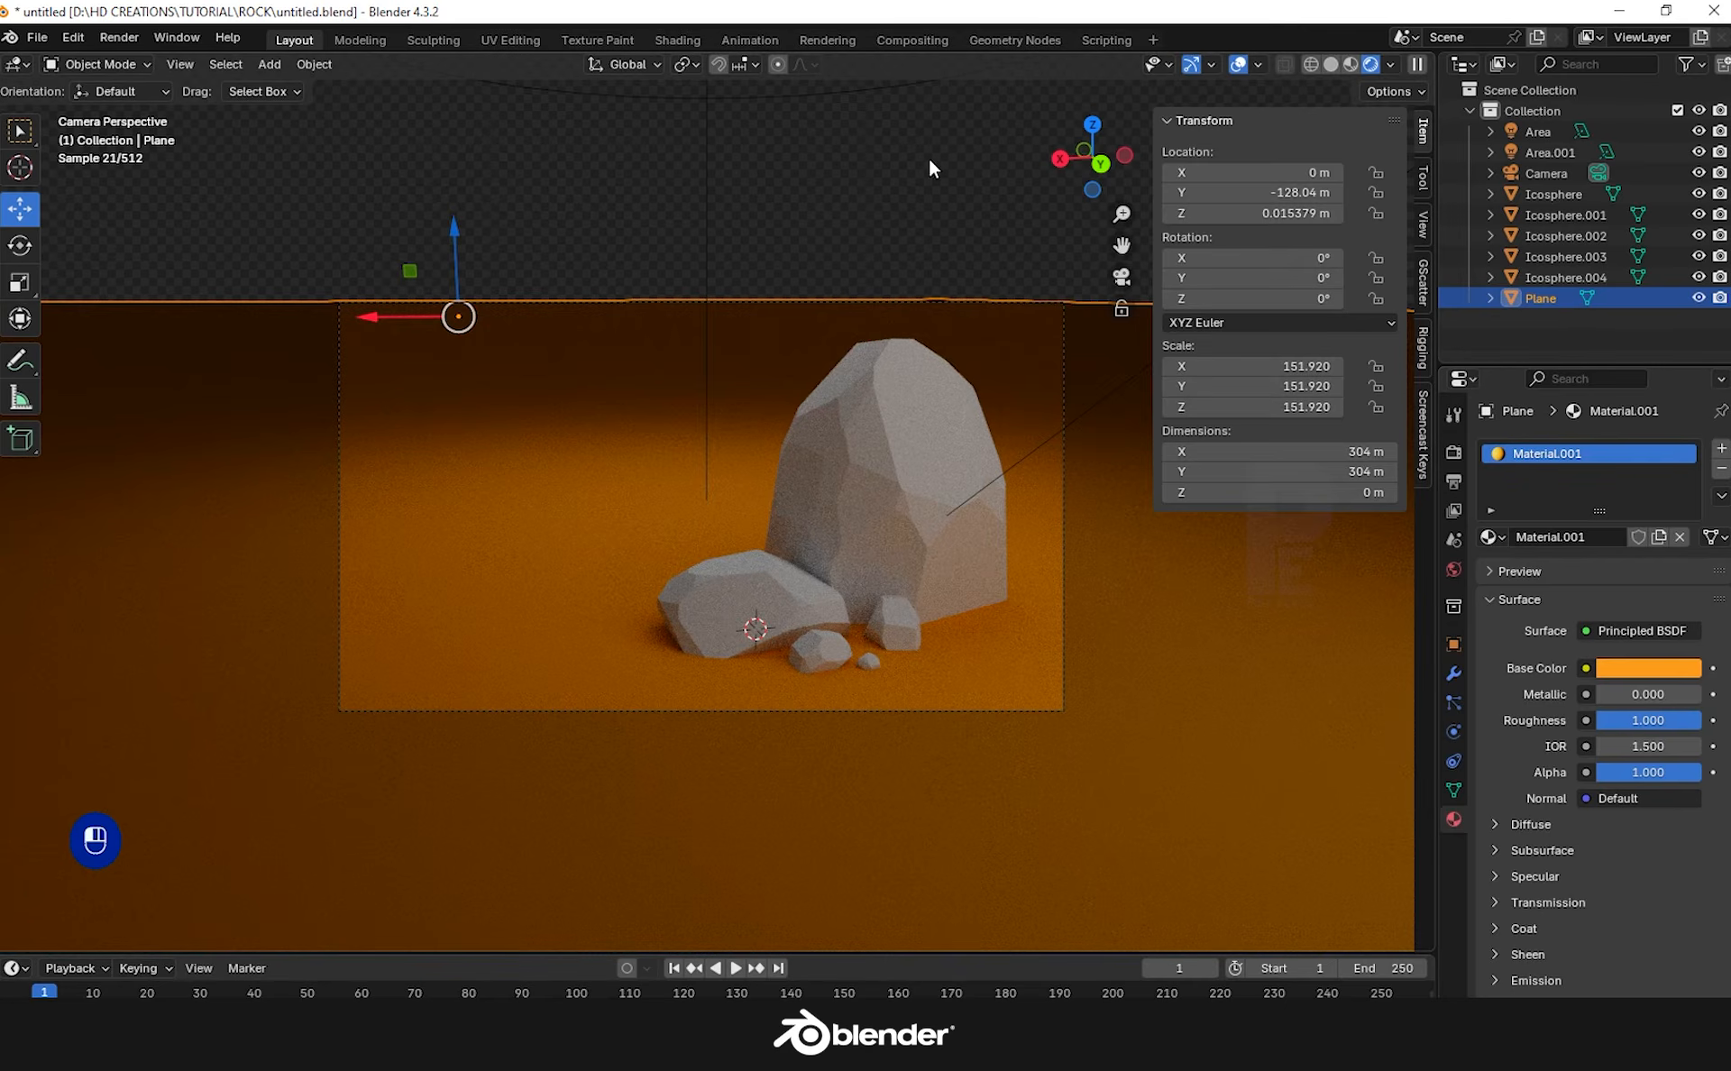
Create a new material on the low front rock and open the Shading workspace with a rendered camera view
{"action": "left_click", "coordinate": [782, 581]}
{"action": "left_click", "coordinate": [1523, 539]}
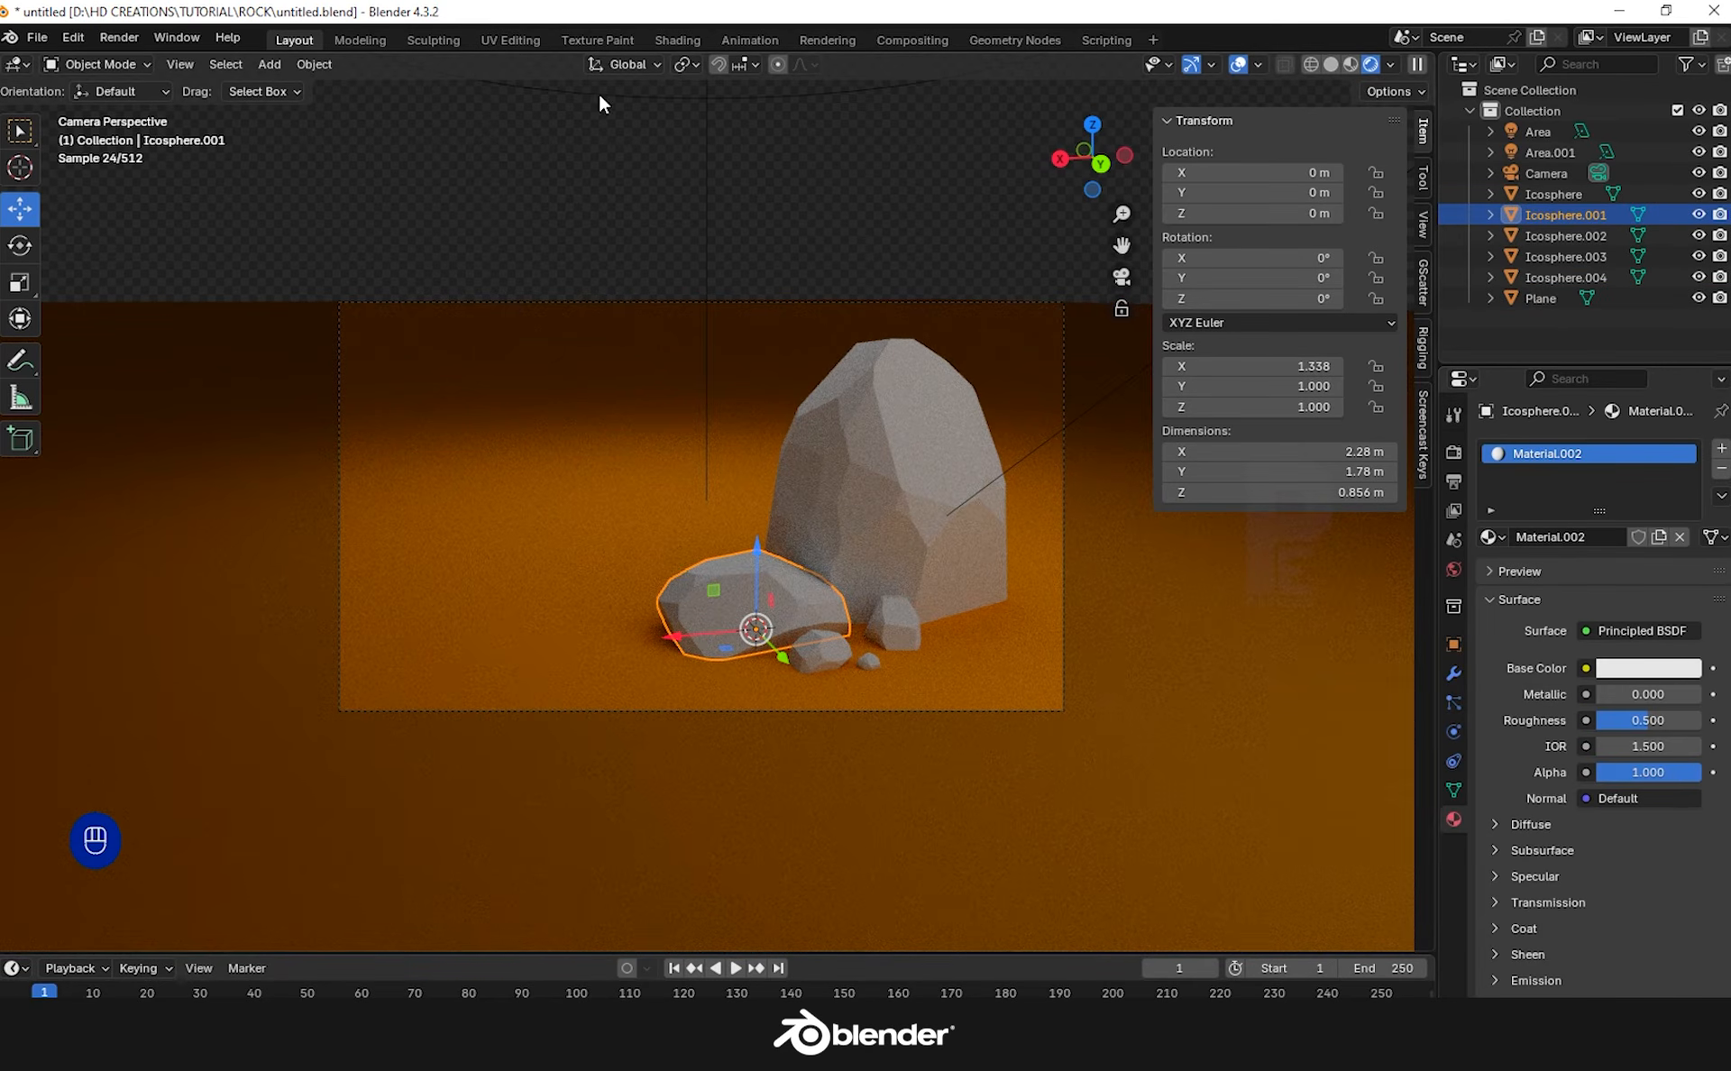
{"action": "left_click", "coordinate": [661, 41]}
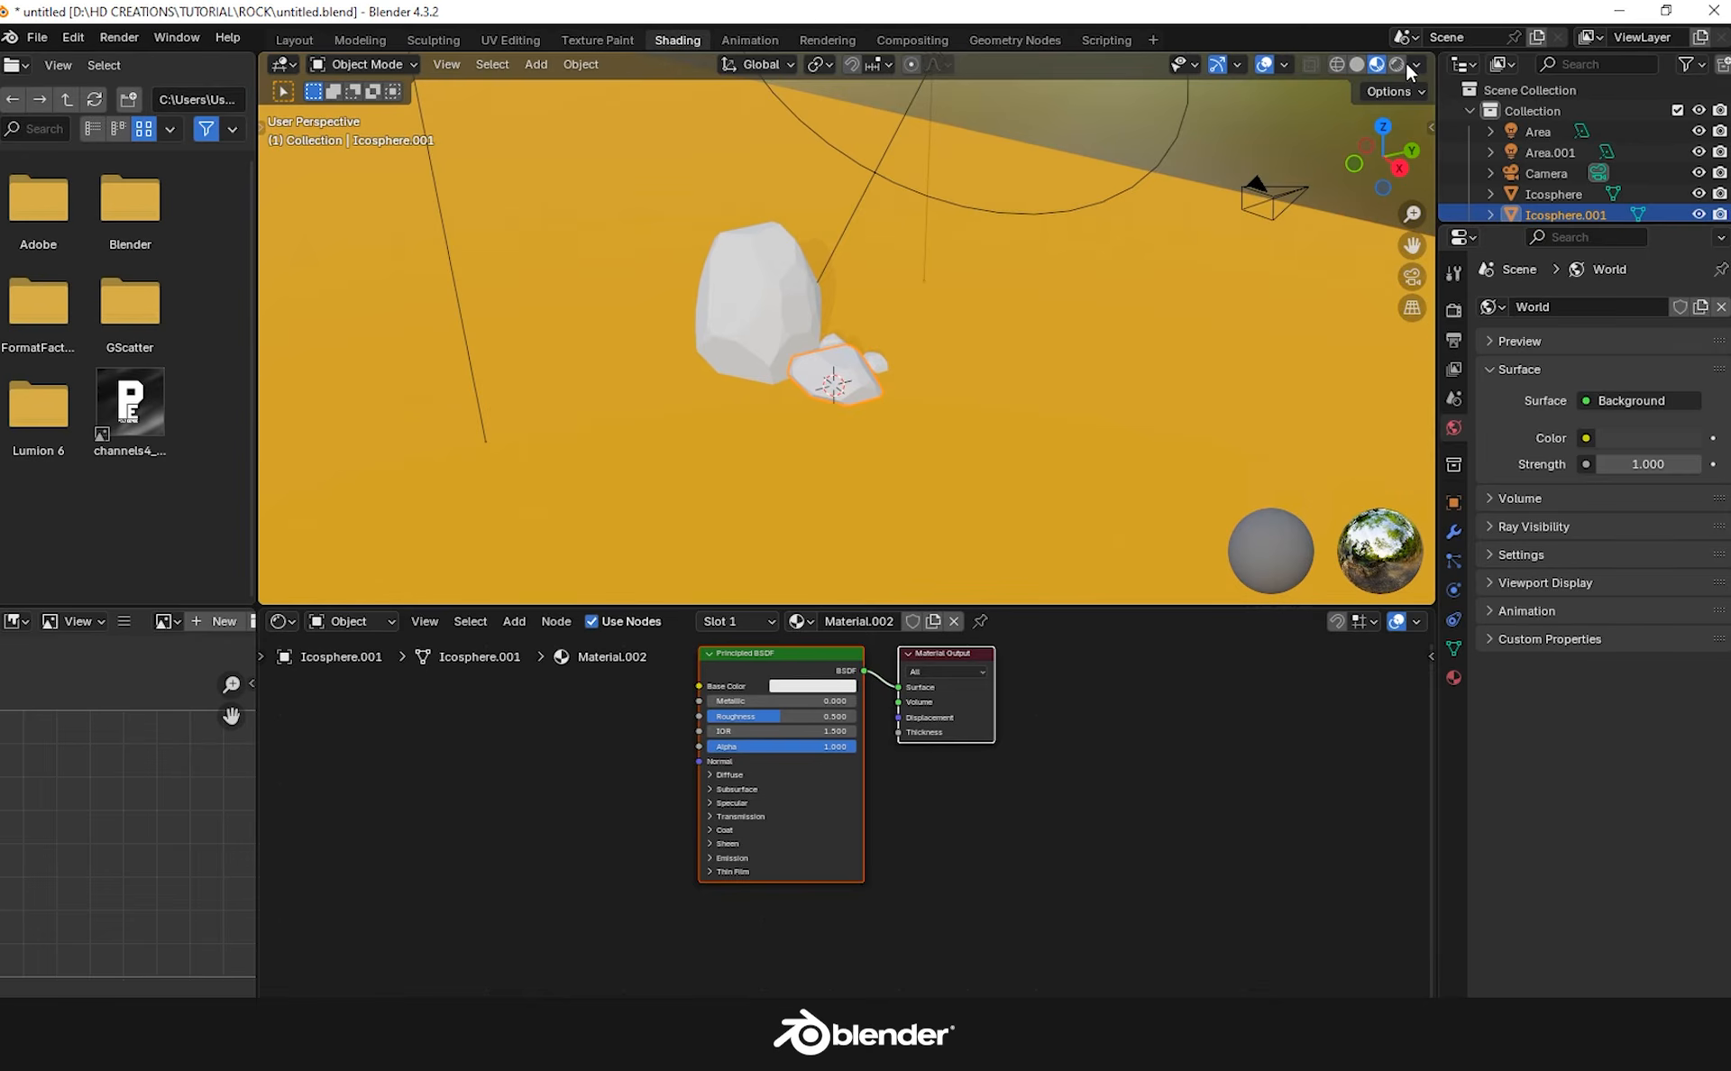
{"action": "left_click", "coordinate": [1371, 65]}
{"action": "left_click", "coordinate": [1412, 276]}
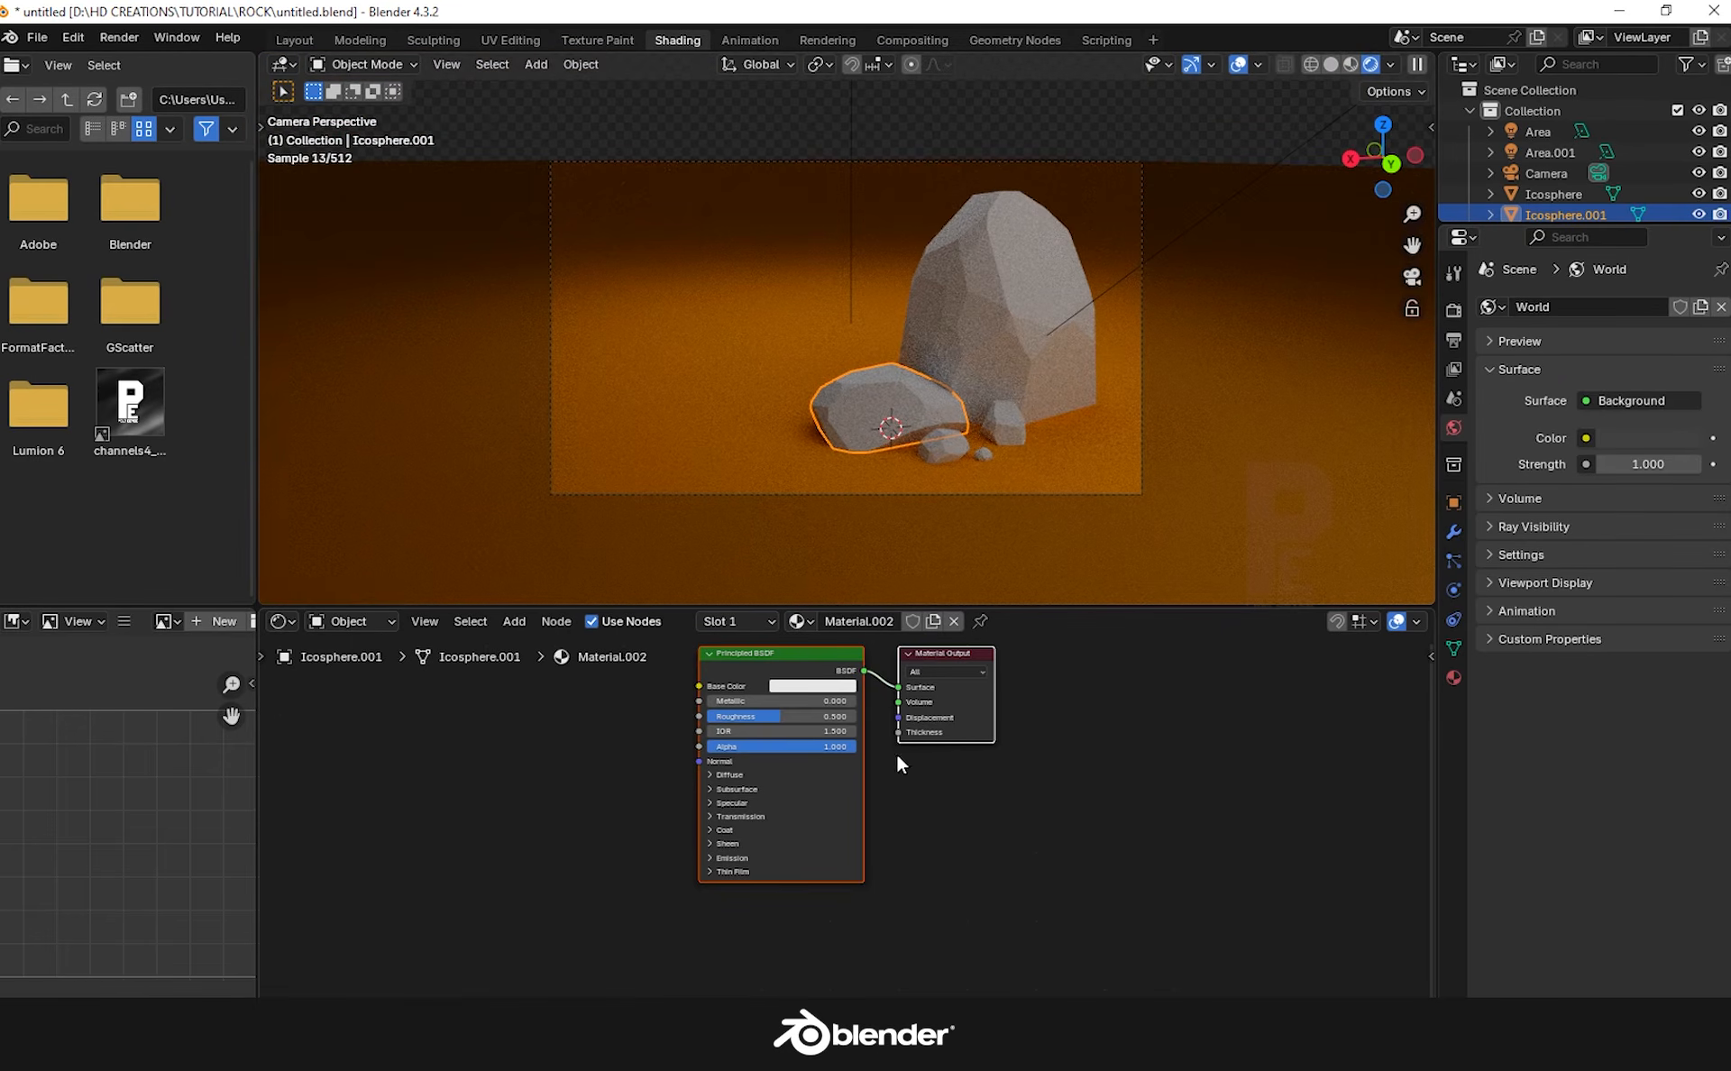
Add Texture Coordinate and Mapping nodes without the Image Texture, and connect the Object output to the Mapping vector
{"action": "scroll", "coordinate": [938, 830], "scroll_direction": "up", "scroll_amount": 1}
{"action": "middle_click_drag", "start_coordinate": [1093, 850], "coordinate": [1352, 927]}
{"action": "left_click", "coordinate": [1036, 699]}
{"action": "key", "text": "ctrl+t"}
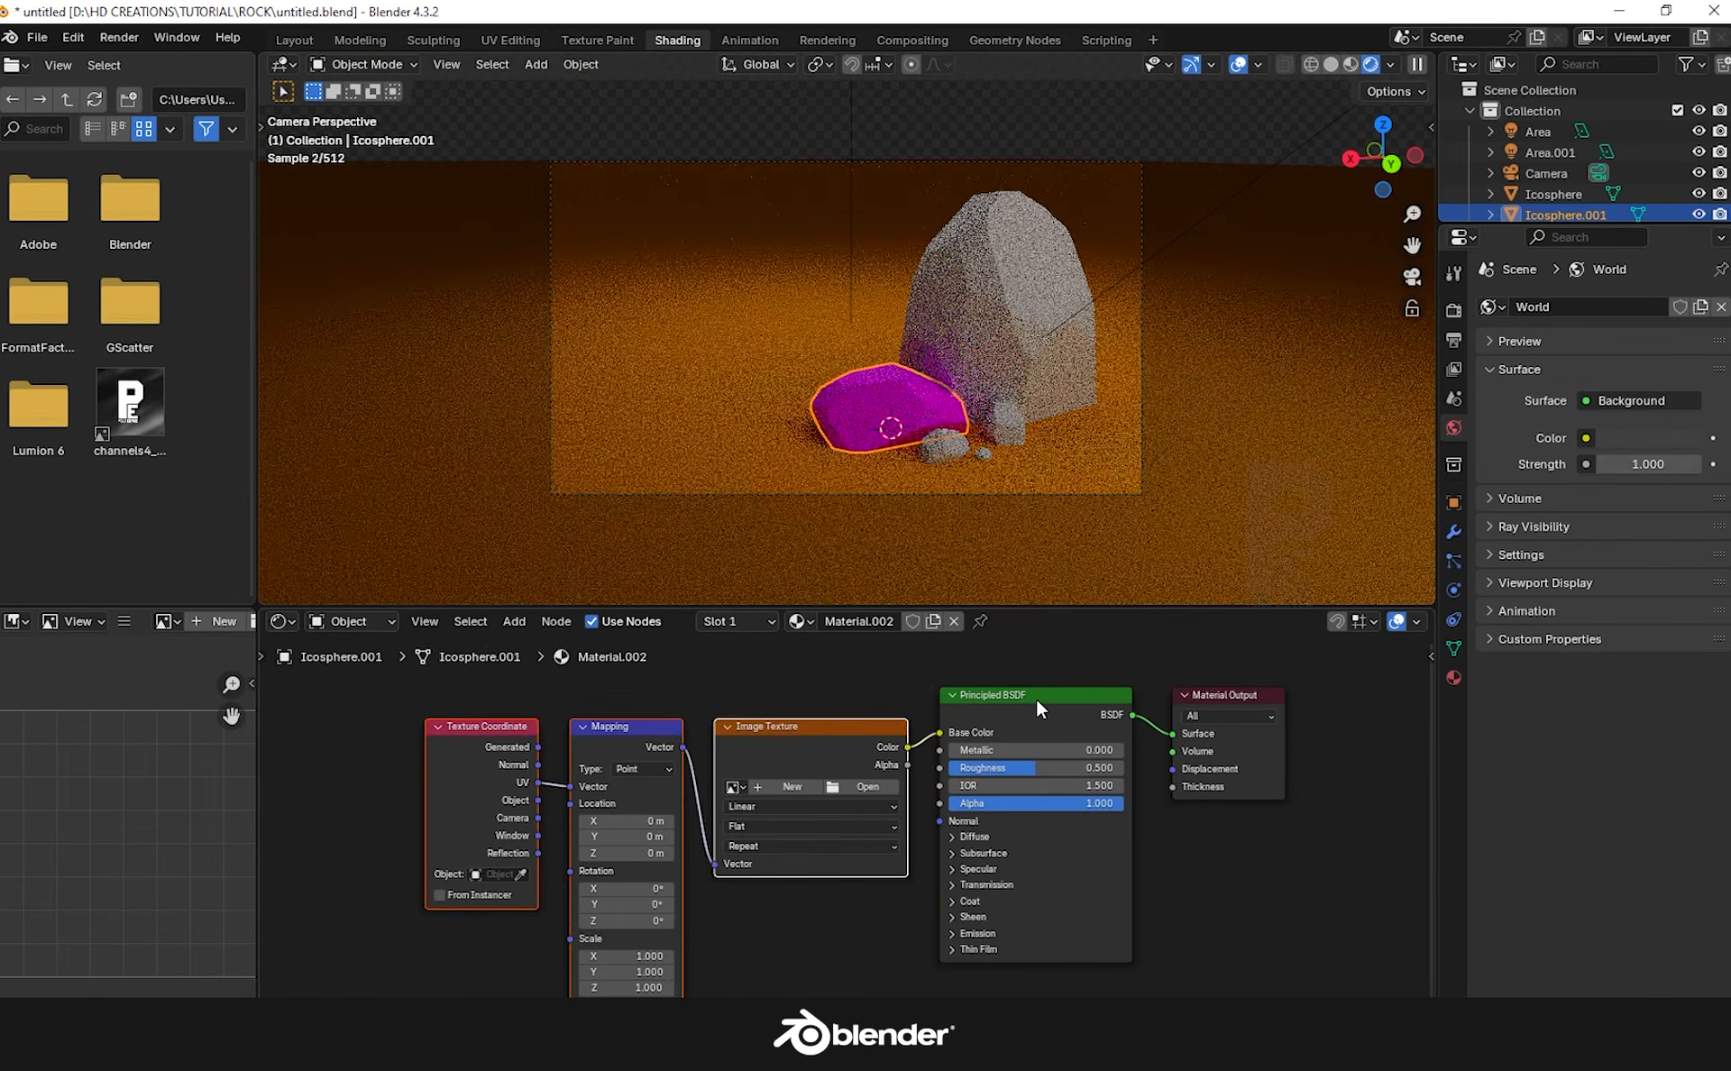
{"action": "key", "text": "x"}
{"action": "left_click_drag", "start_coordinate": [538, 800], "coordinate": [569, 786]}
{"action": "left_click_drag", "start_coordinate": [485, 680], "coordinate": [622, 739]}
{"action": "key", "text": "g"}
{"action": "left_click", "coordinate": [525, 745]}
Add a Noise Texture node and feed its Vector input from the Mapping node
{"action": "key", "text": "shift+a"}
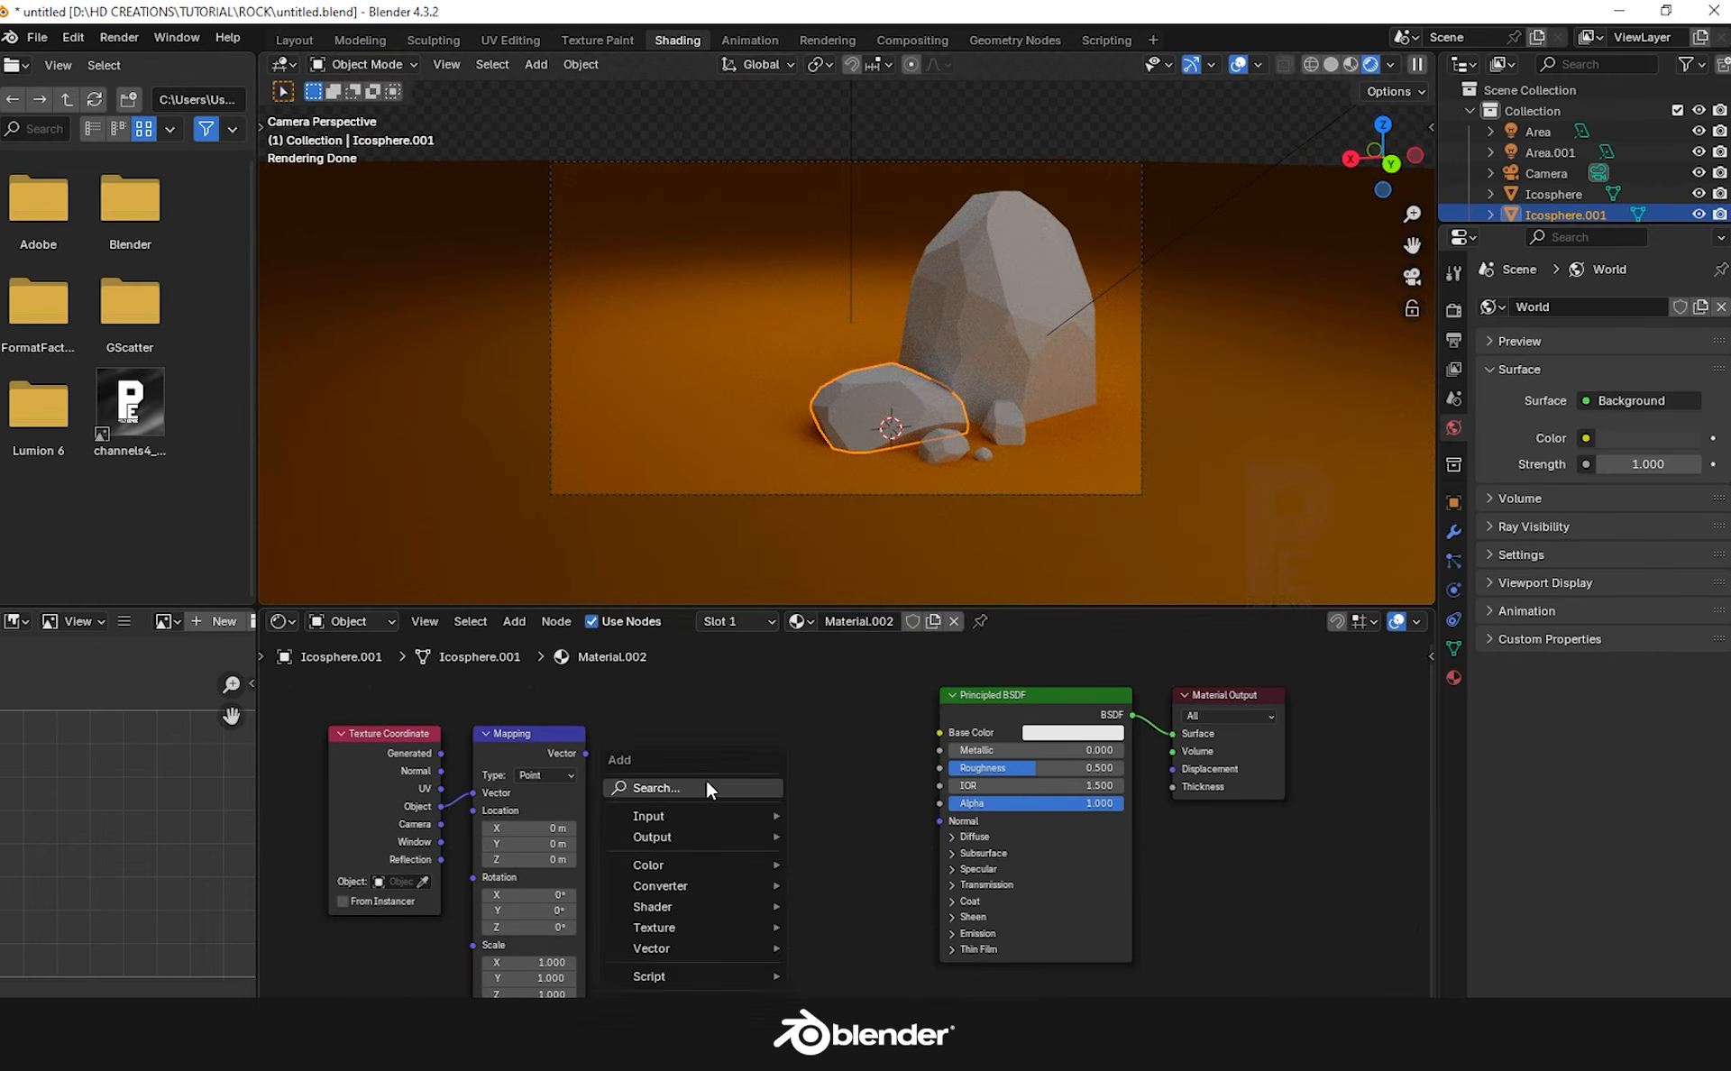
{"action": "type", "text": "no"}
{"action": "type", "text": "ise"}
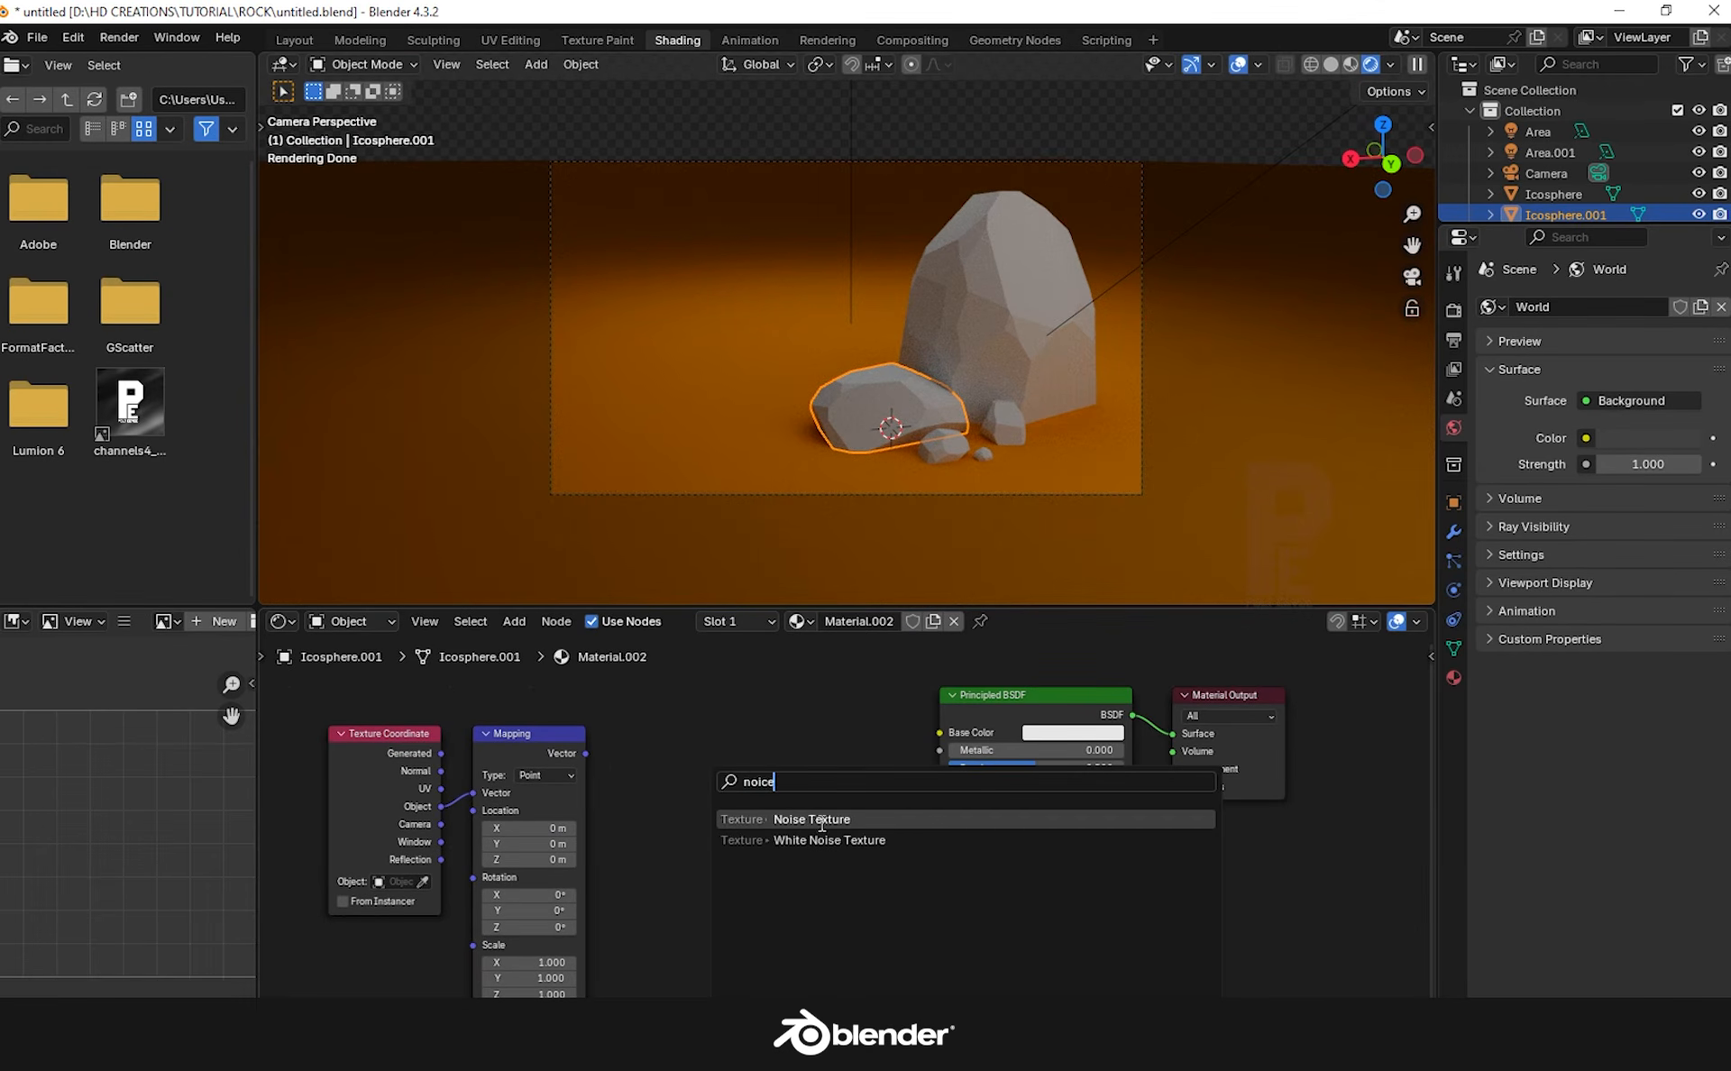
{"action": "key", "text": "Return"}
{"action": "left_click", "coordinate": [586, 745]}
{"action": "left_click_drag", "start_coordinate": [586, 744], "coordinate": [631, 863]}
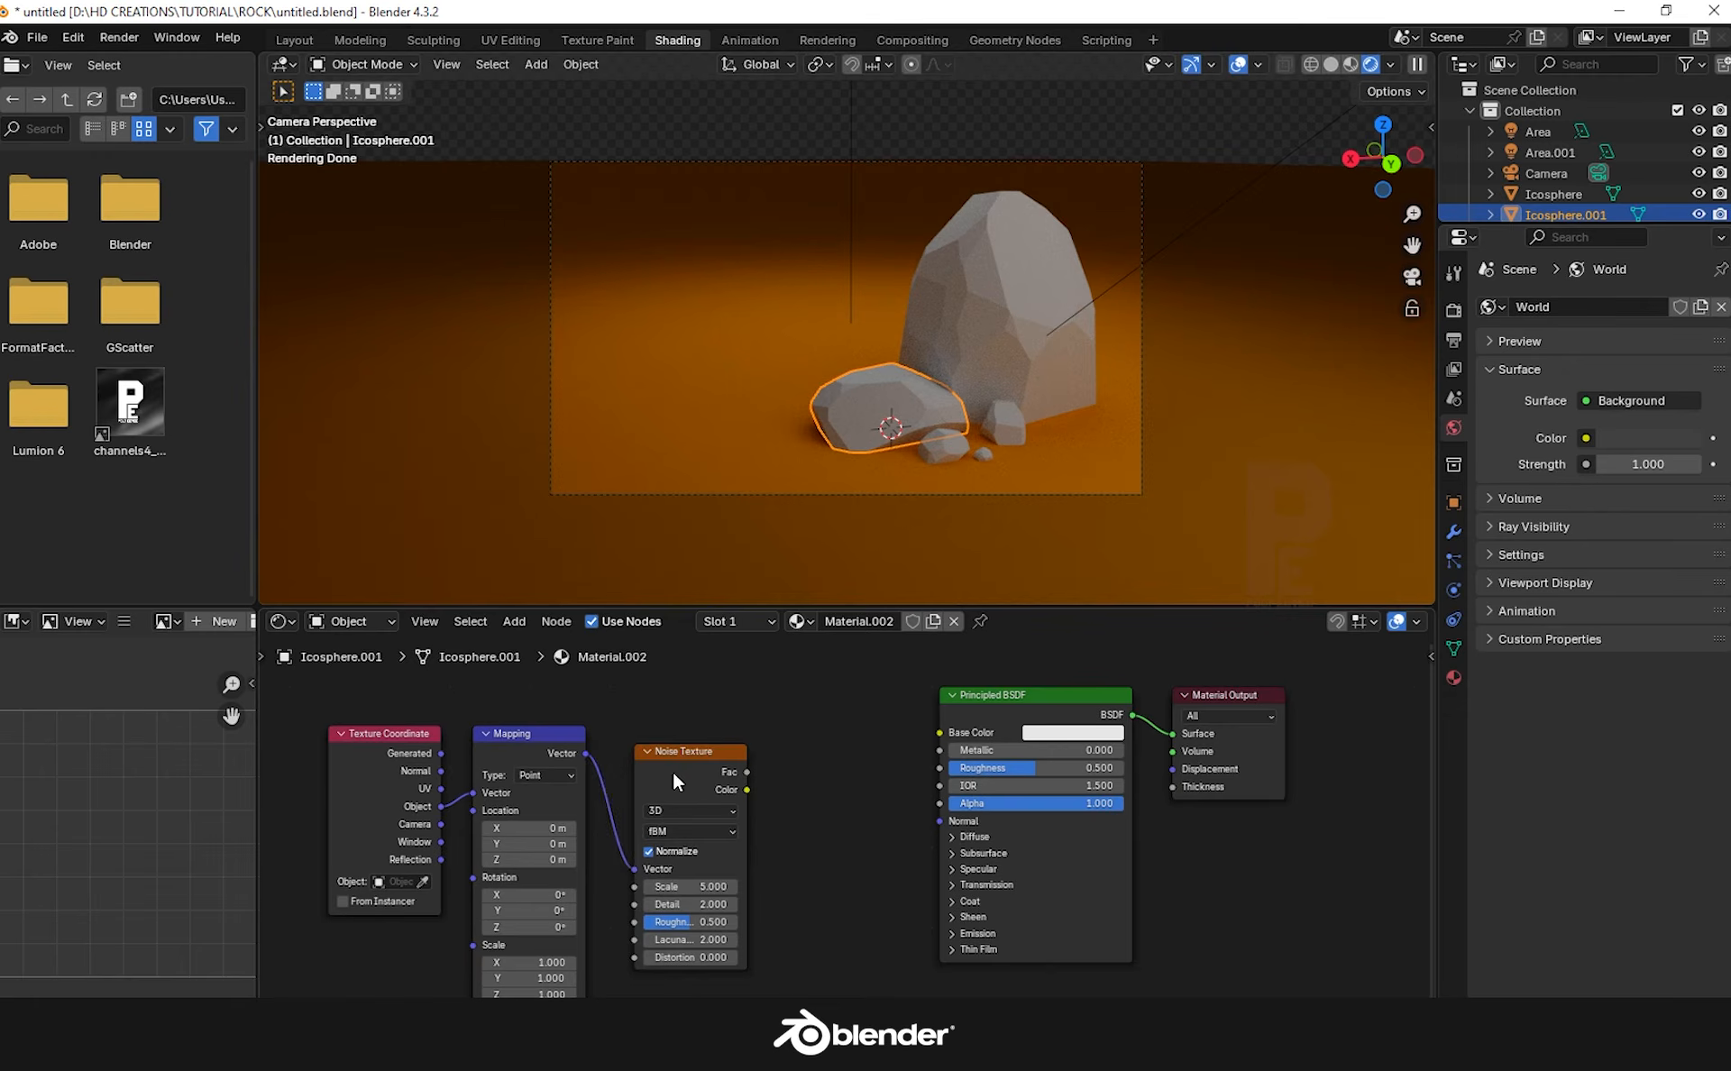
Insert a Color Ramp driven by the noise Fac output and connect its color to the Principled BSDF's Base Color
{"action": "key", "text": "shift+a"}
{"action": "type", "text": "color"}
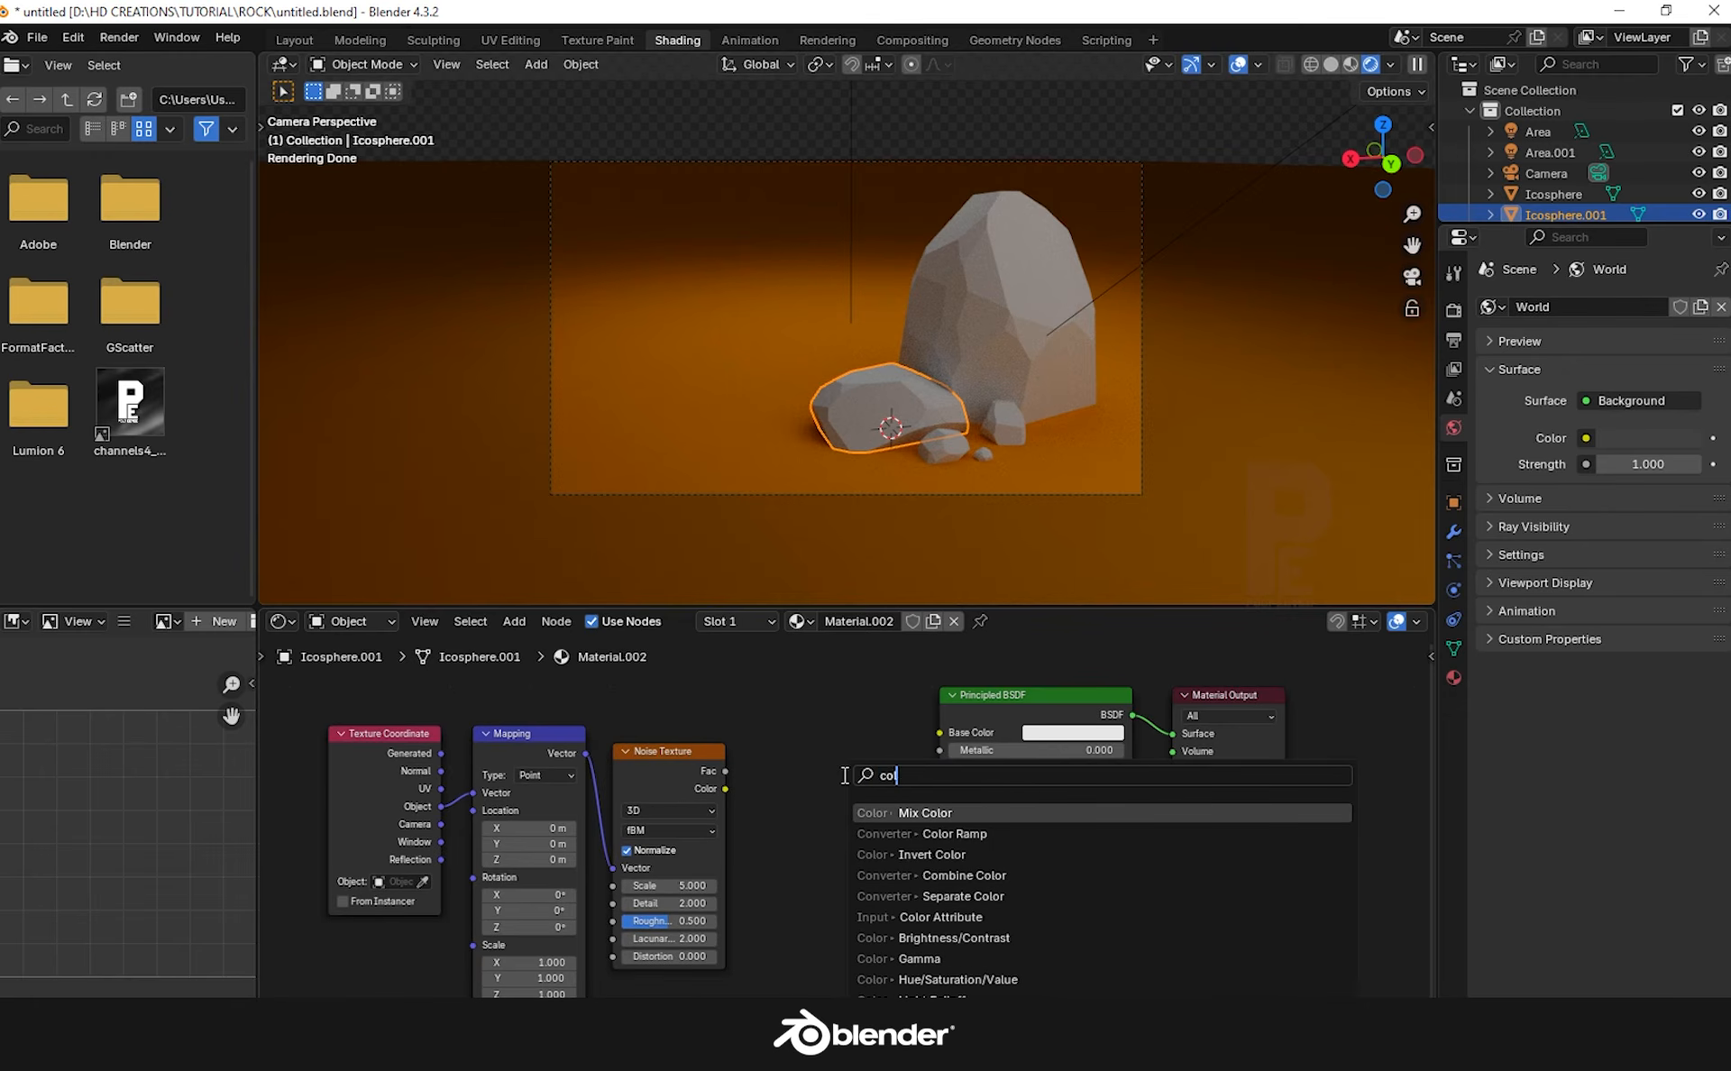
{"action": "left_click", "coordinate": [905, 833]}
{"action": "left_click", "coordinate": [838, 812]}
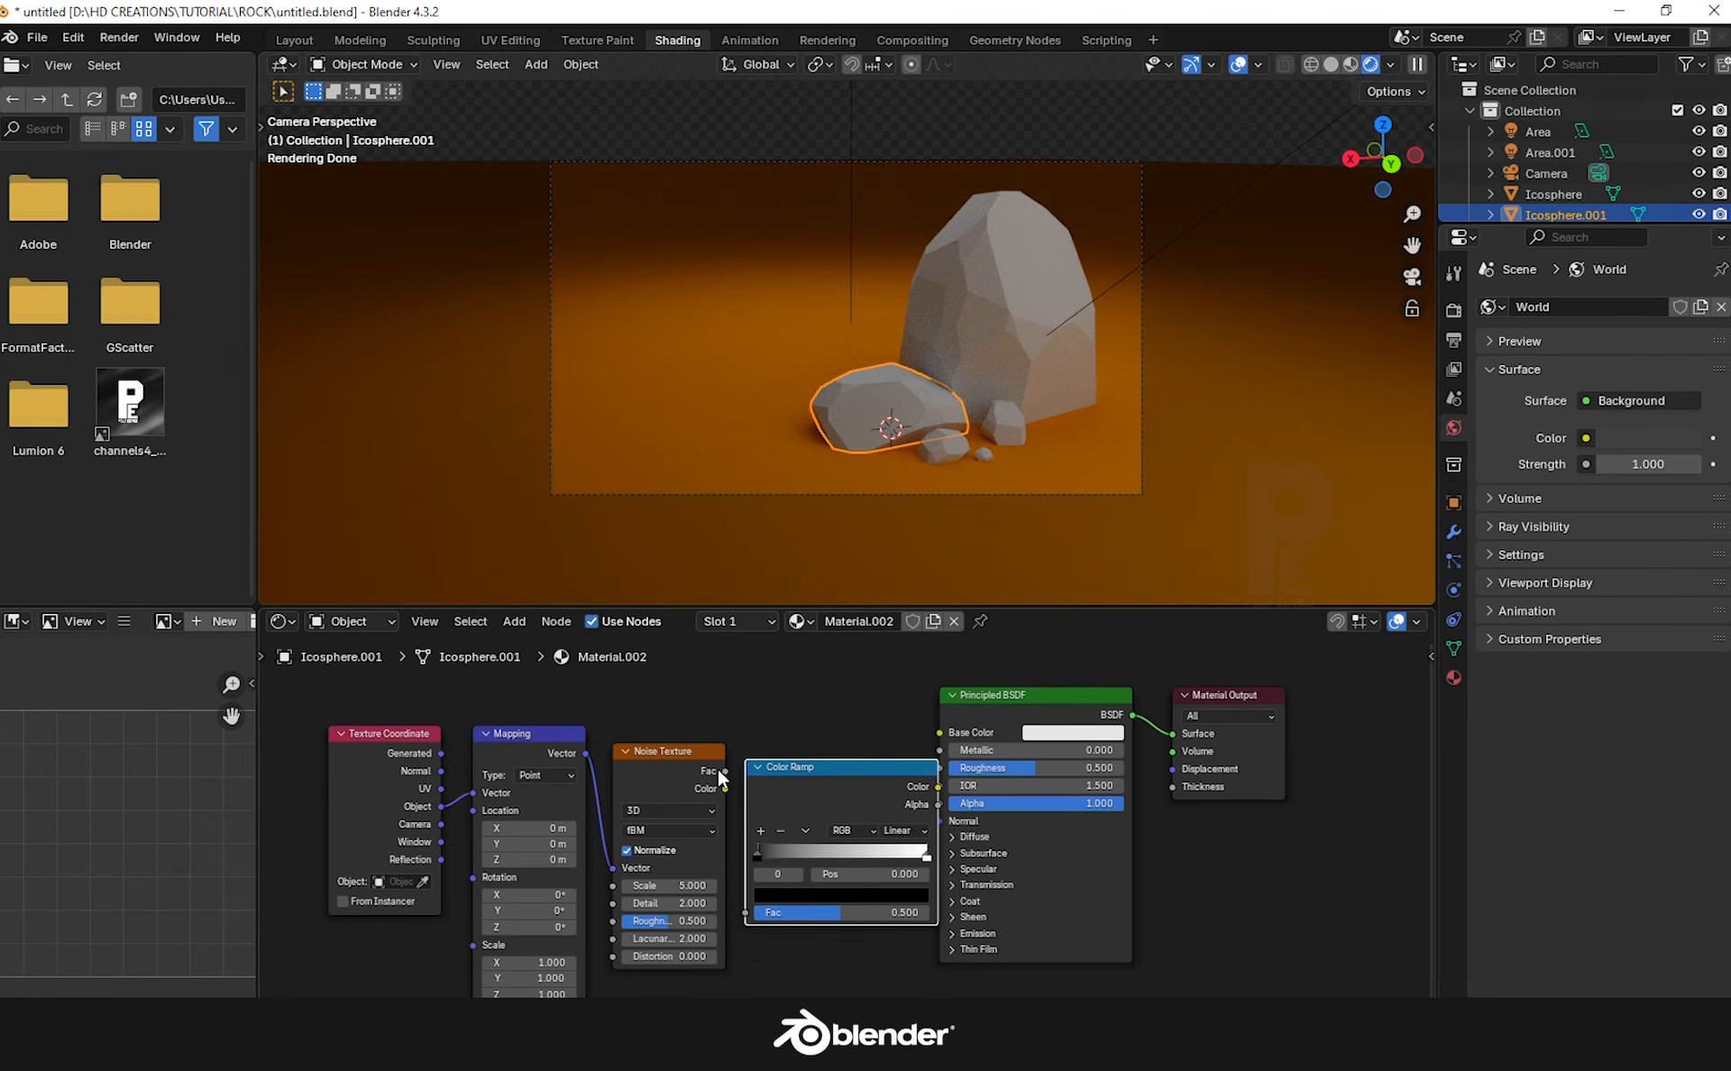
{"action": "left_click_drag", "start_coordinate": [723, 771], "coordinate": [744, 913]}
{"action": "left_click_drag", "start_coordinate": [1082, 717], "coordinate": [1099, 716]}
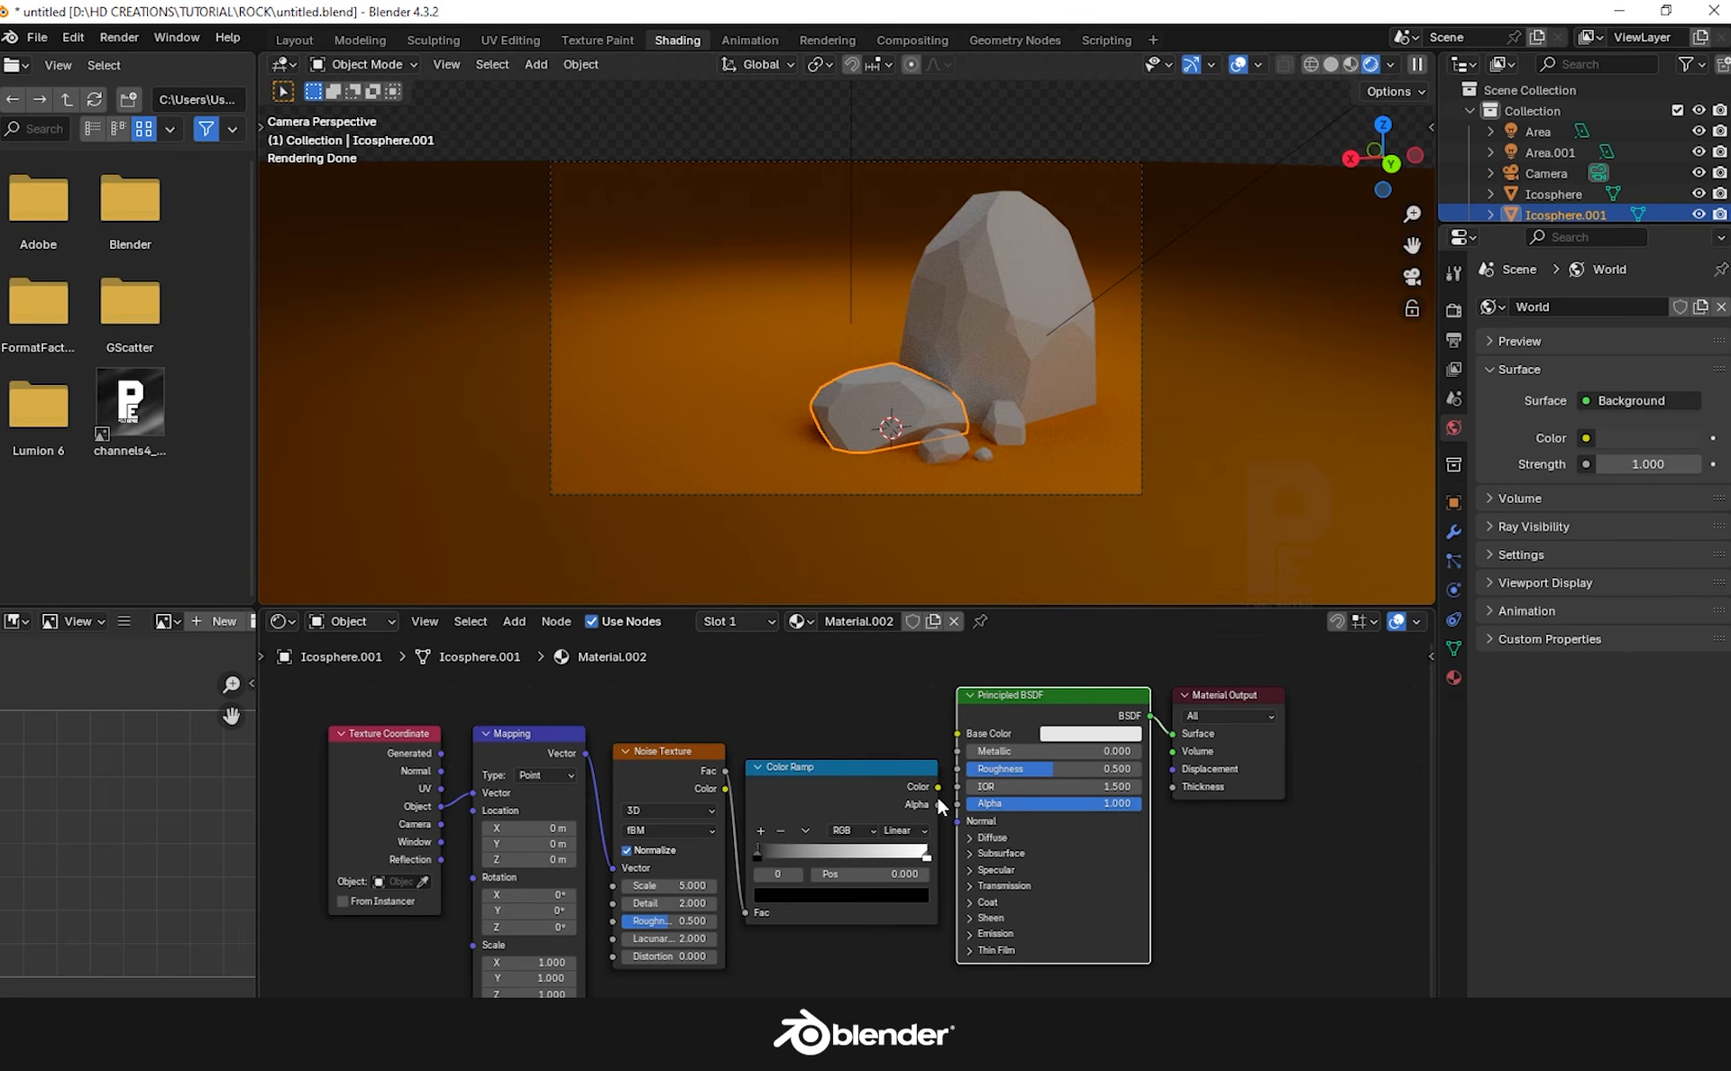
{"action": "left_click_drag", "start_coordinate": [938, 786], "coordinate": [943, 734]}
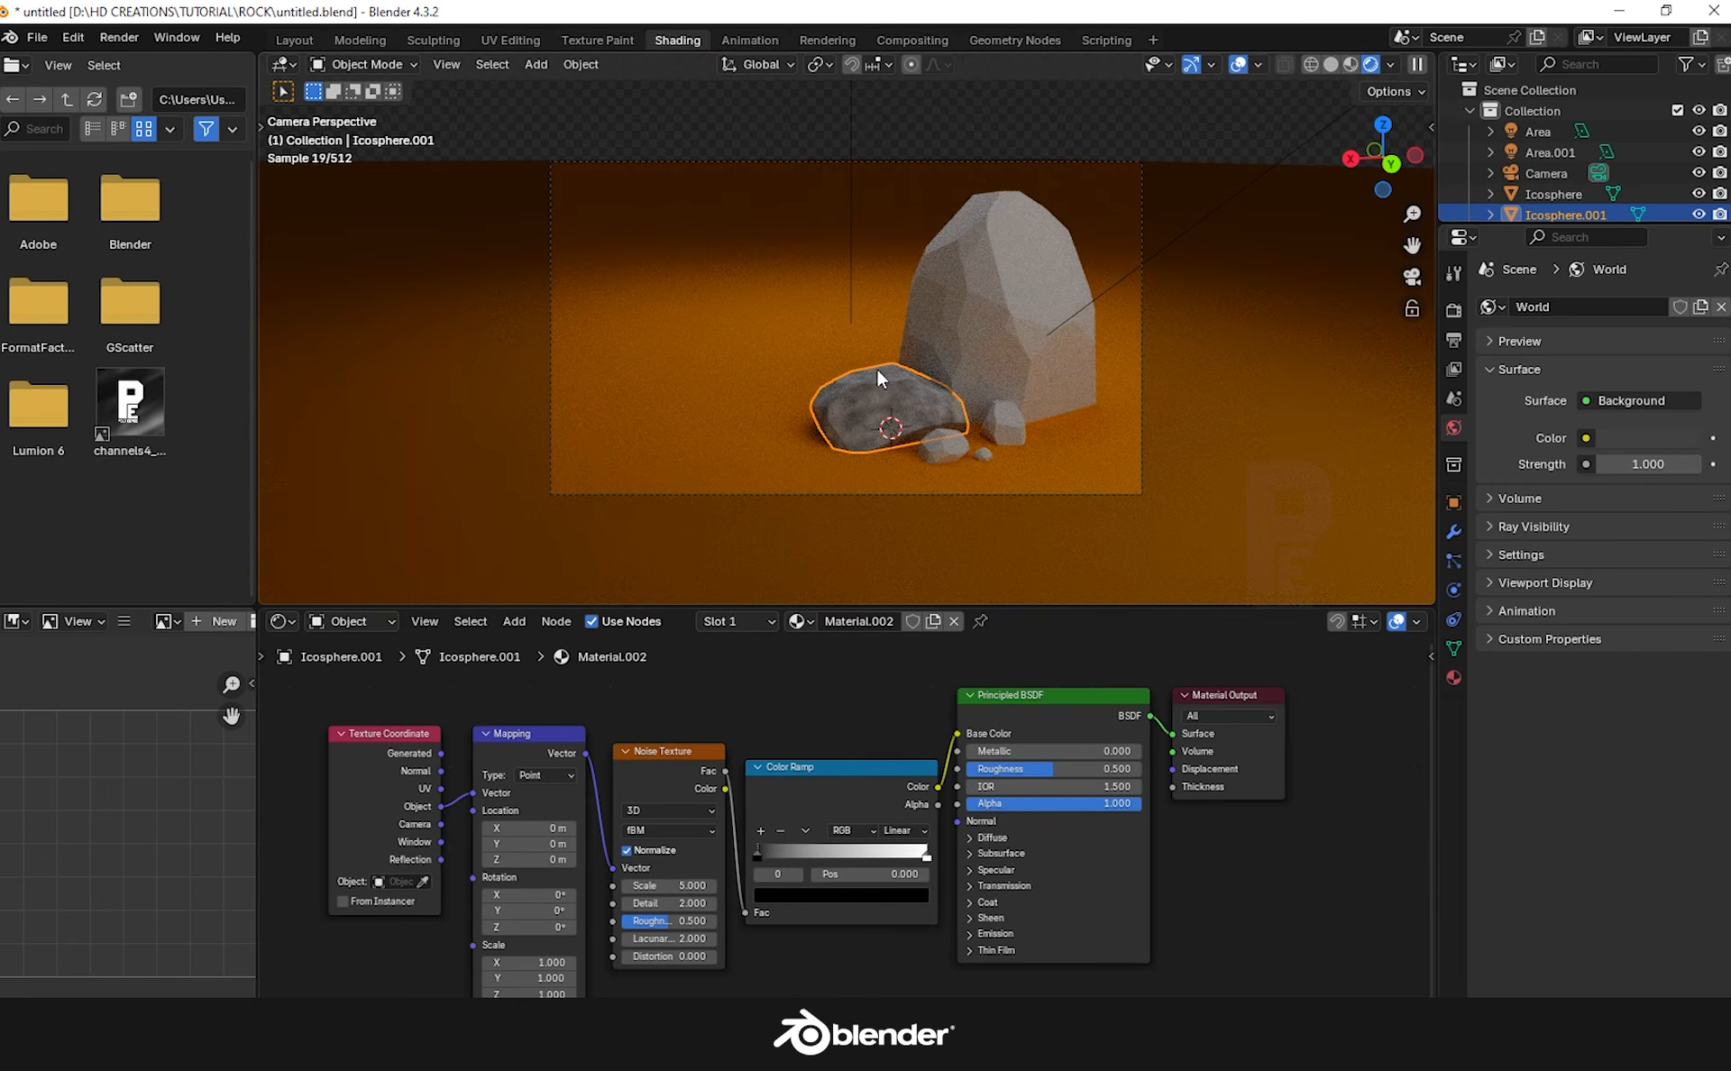
Set the Noise Texture's scale to 1.9
{"action": "scroll", "coordinate": [879, 383], "scroll_direction": "up", "scroll_amount": 3}
{"action": "left_click_drag", "start_coordinate": [669, 885], "coordinate": [633, 885]}
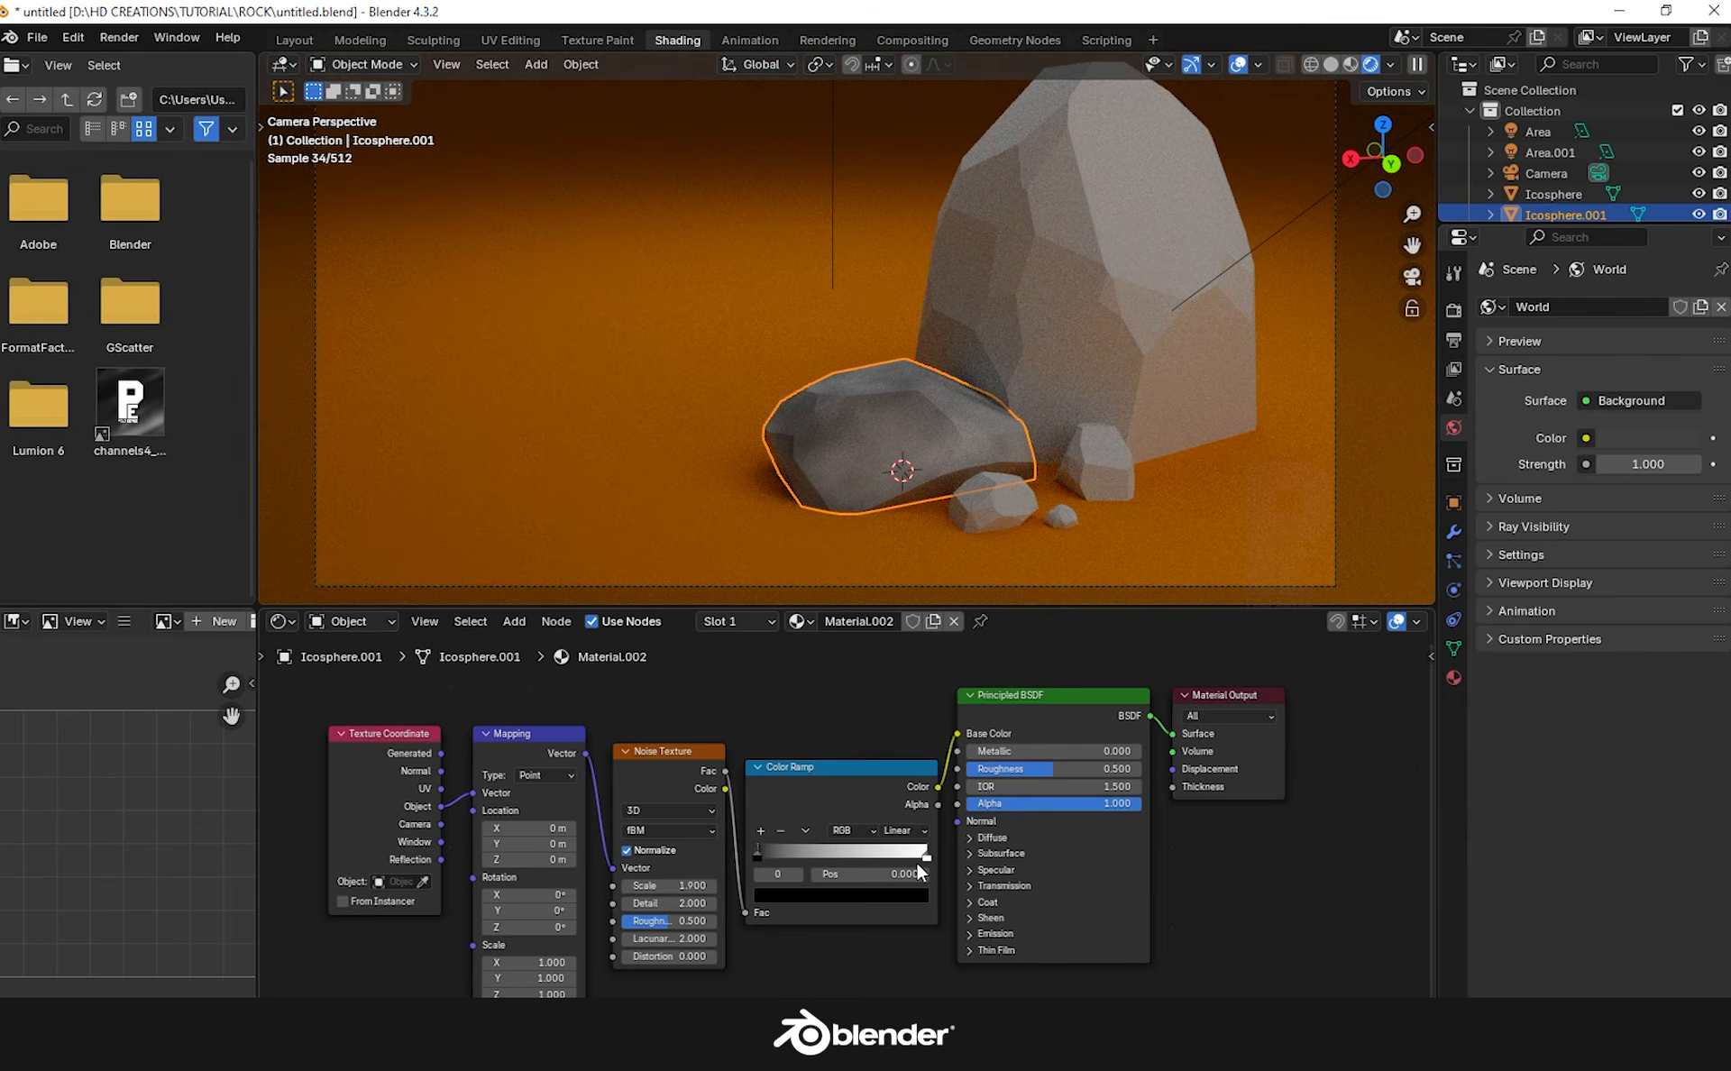
Lighten the Color Ramp's black stop to grey and set the Principled BSDF's roughness to 0.441
{"action": "left_click", "coordinate": [787, 895]}
{"action": "left_click", "coordinate": [897, 715]}
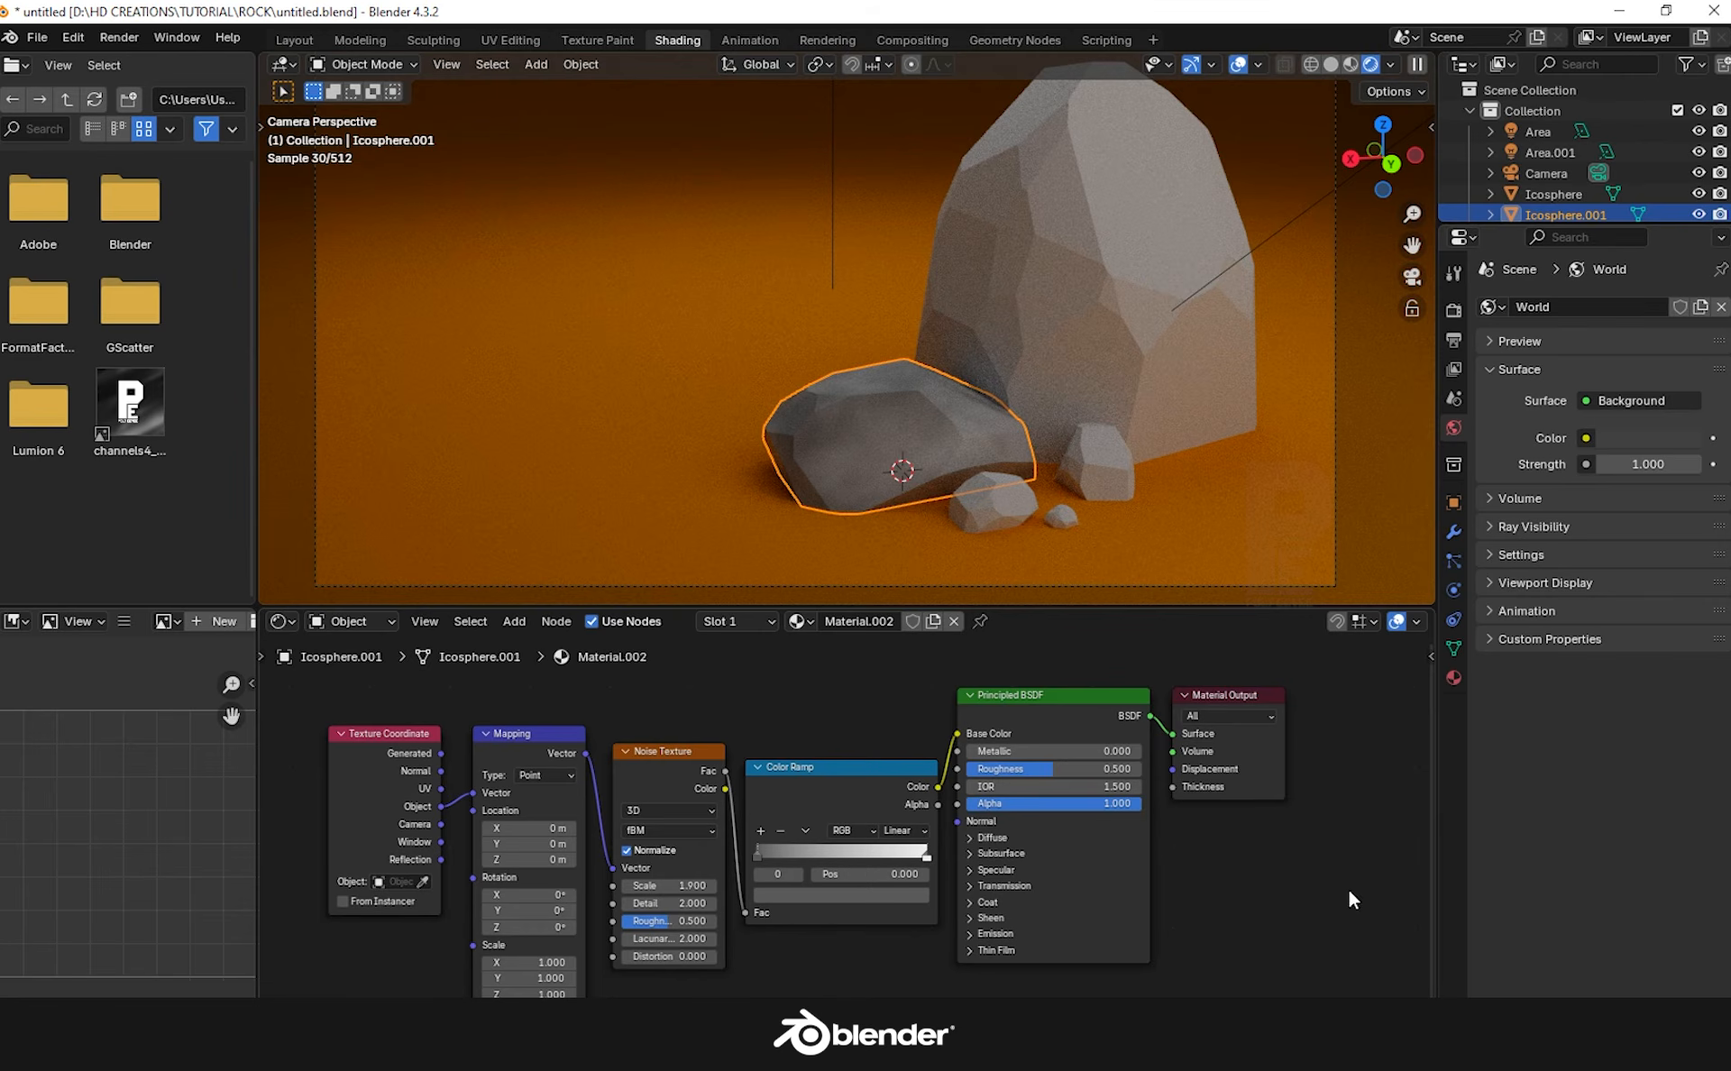
{"action": "left_click_drag", "start_coordinate": [1043, 768], "coordinate": [1037, 767]}
Link the low front rock's ROCK material to all the other rocks
{"action": "left_click", "coordinate": [1117, 436]}
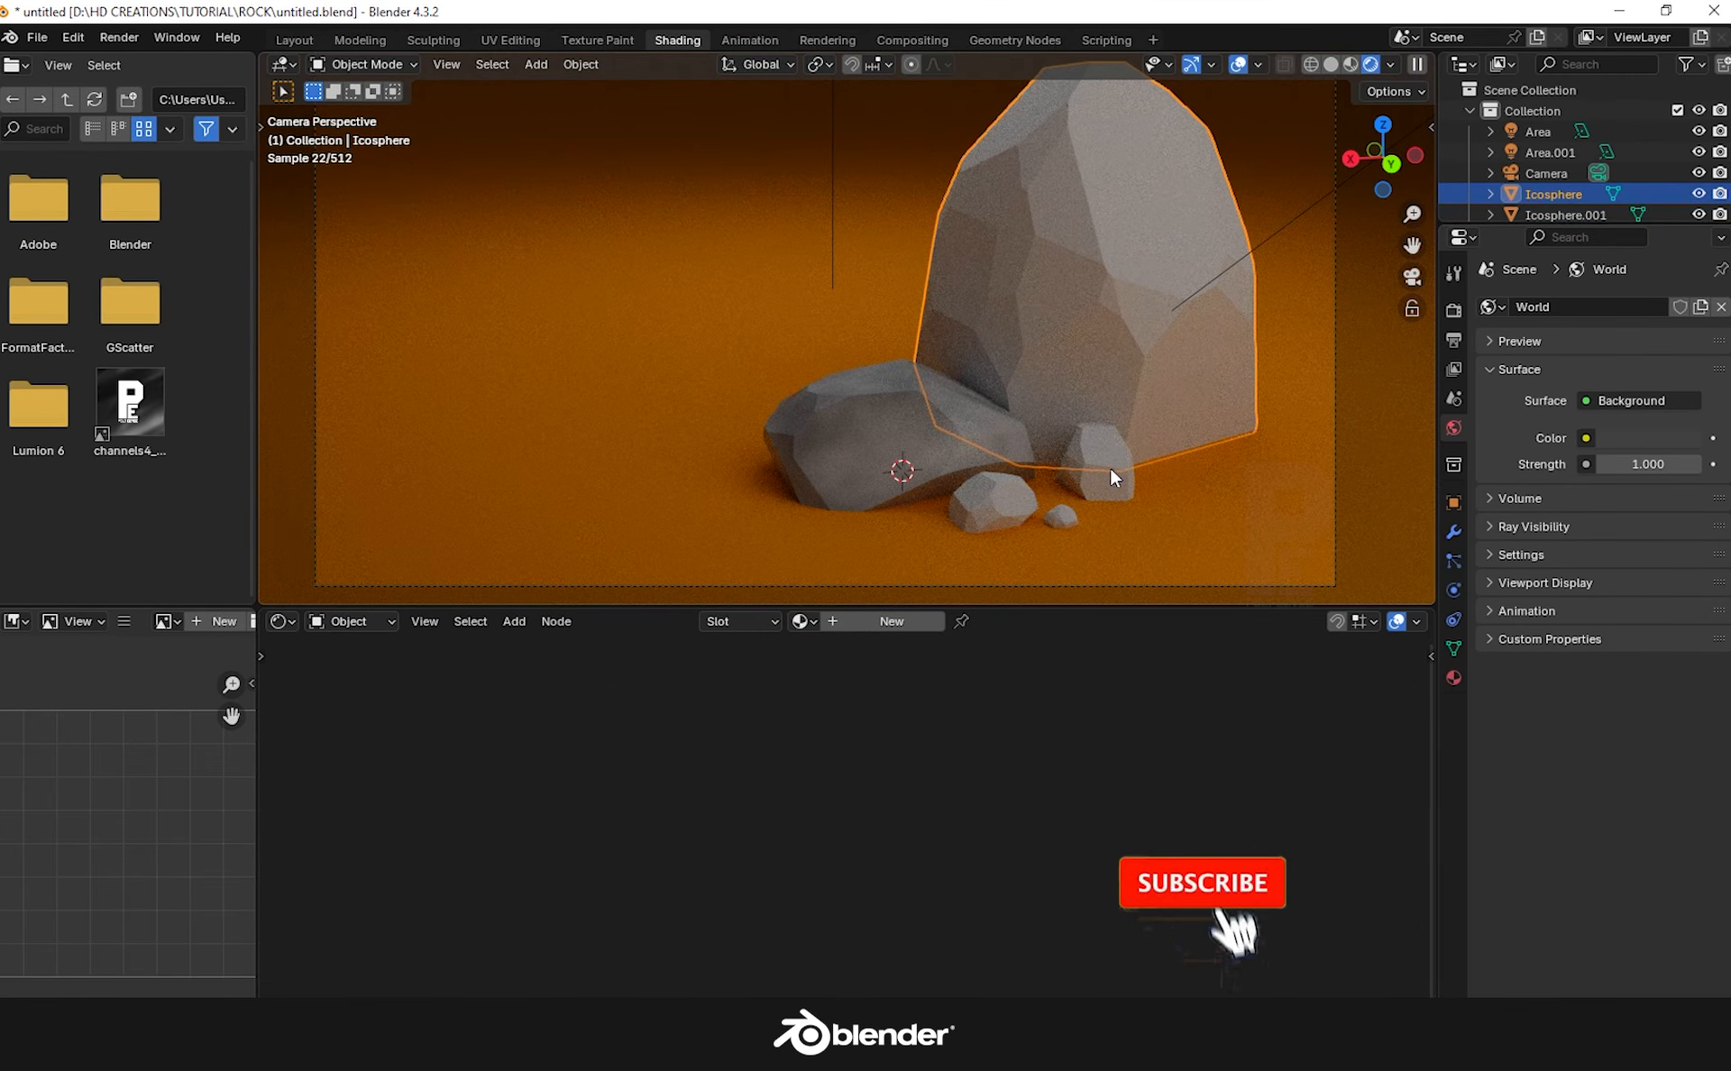
{"action": "left_click", "coordinate": [1025, 514], "text": "shift"}
{"action": "left_click", "coordinate": [860, 436], "text": "shift"}
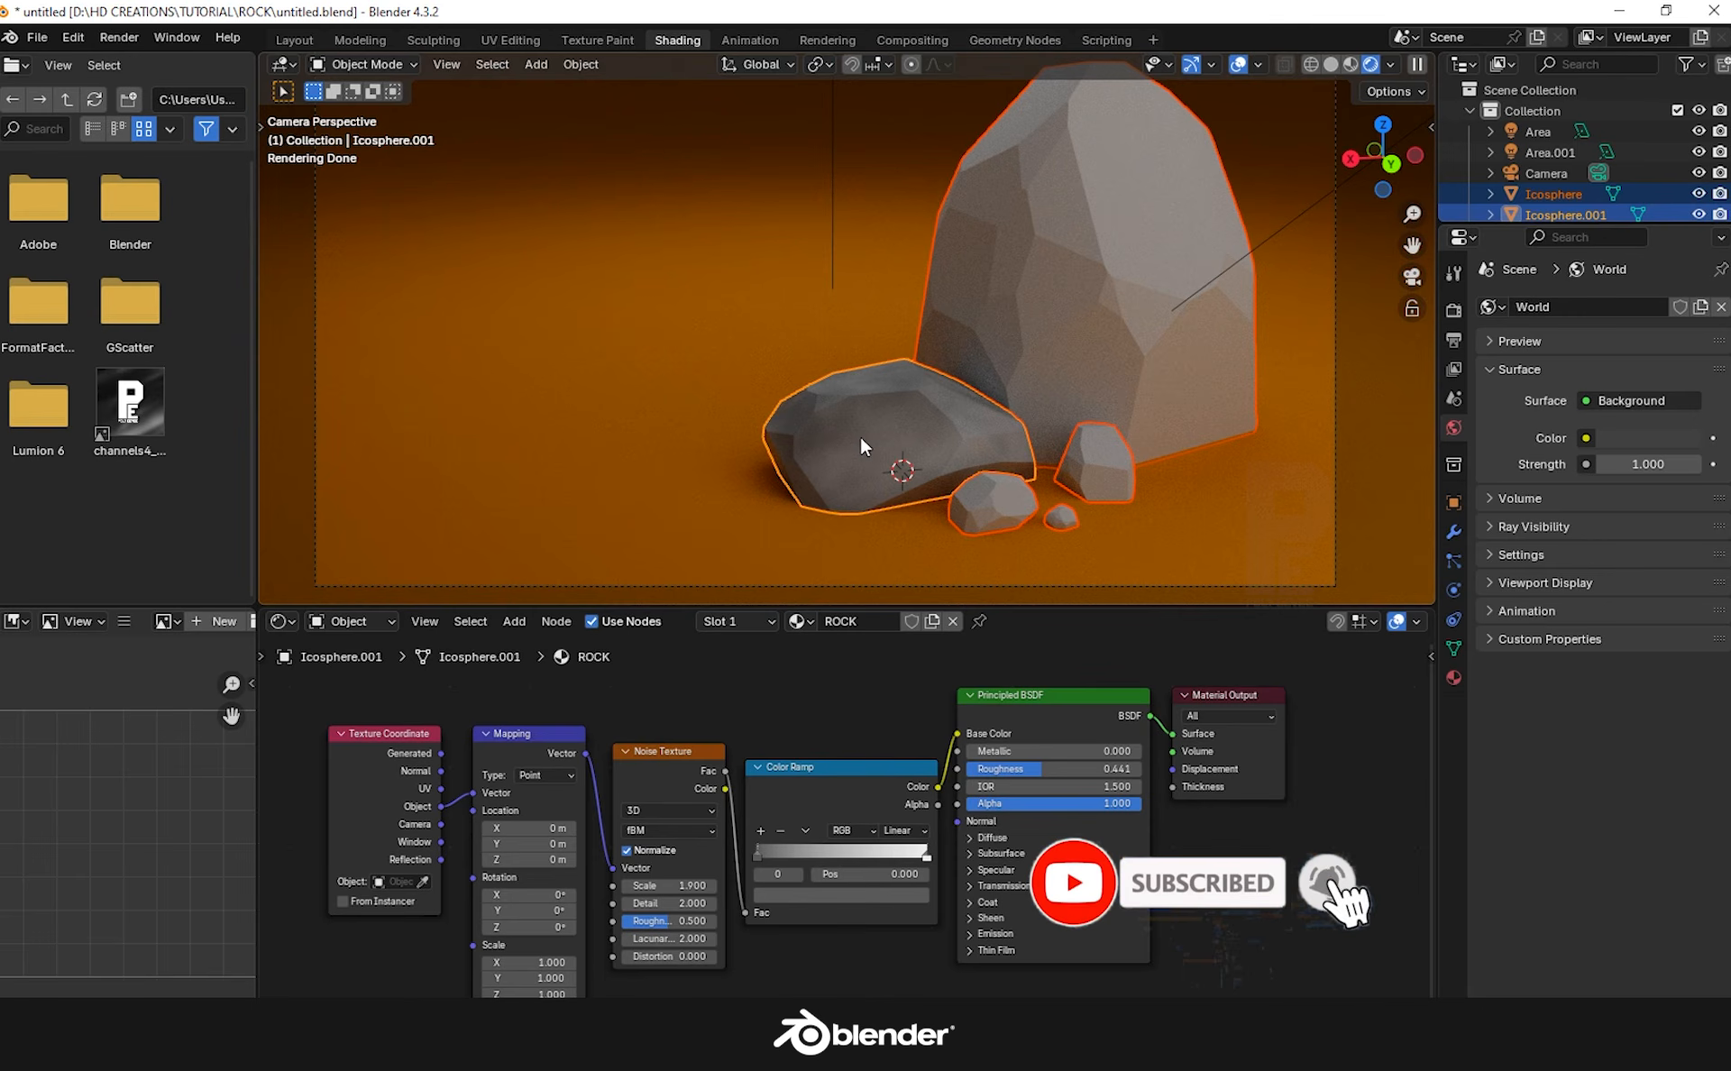
{"action": "key", "text": "ctrl+l"}
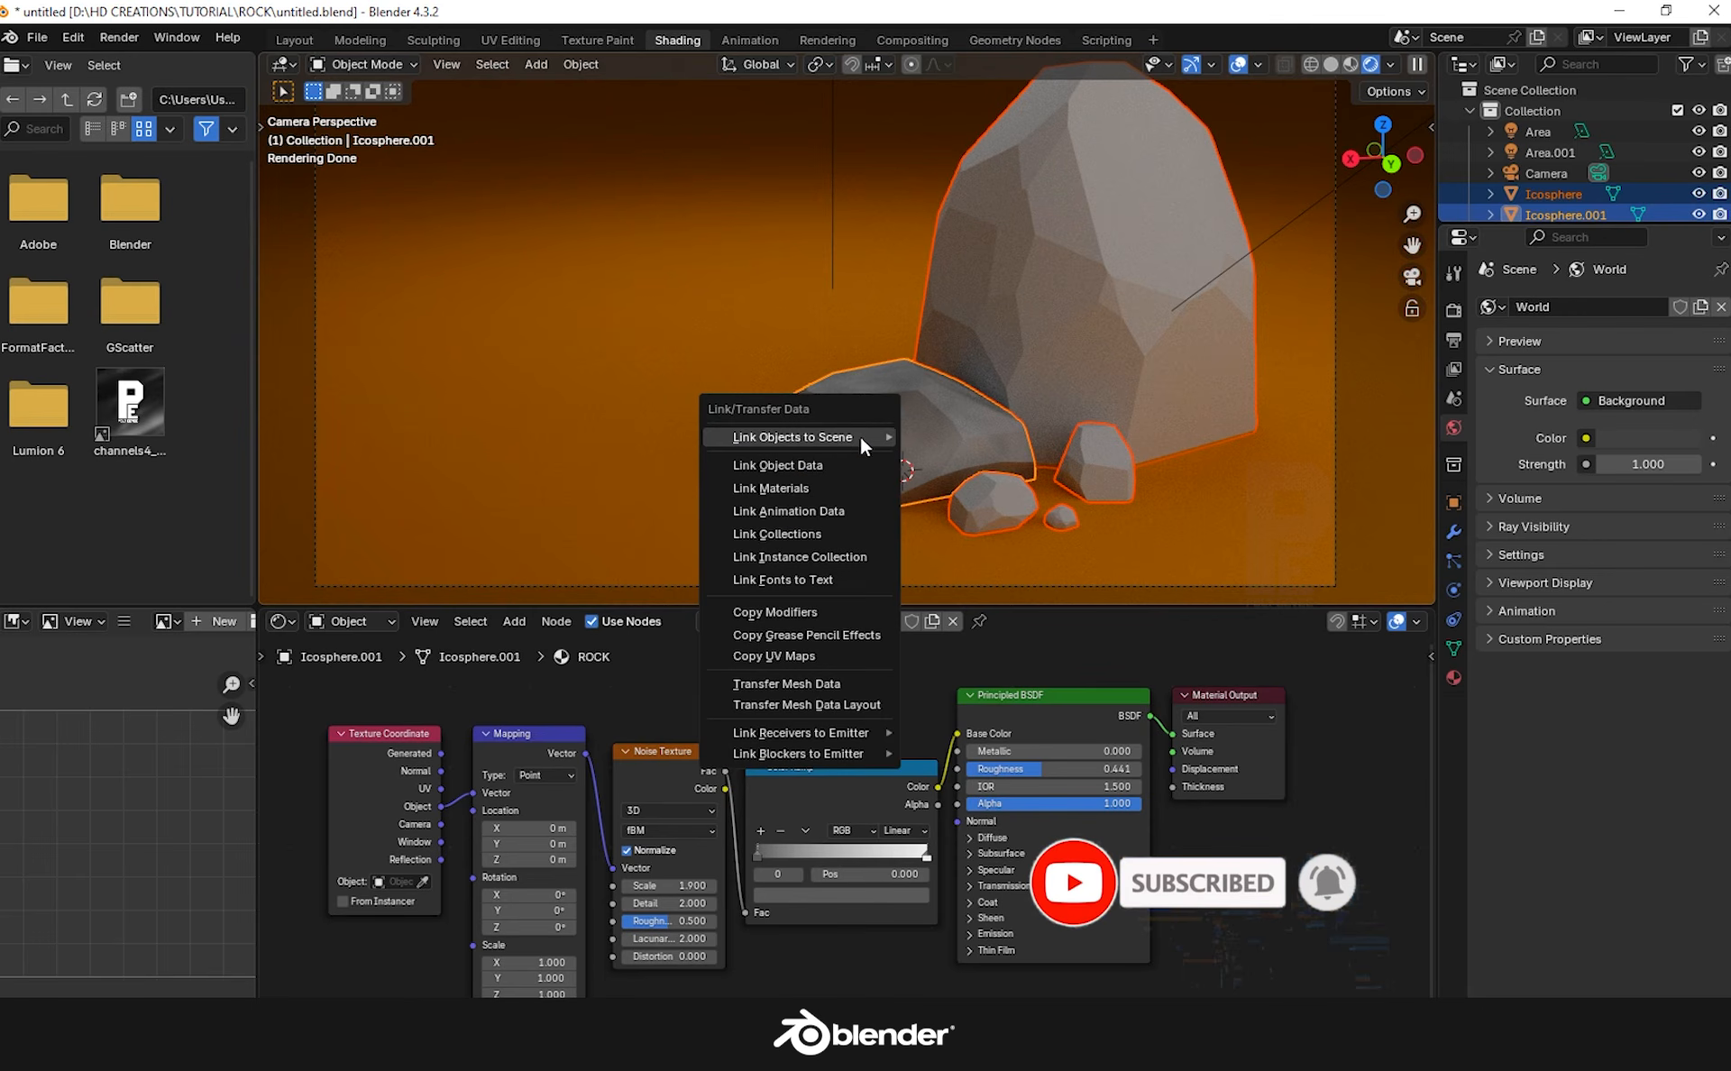
{"action": "left_click", "coordinate": [830, 484]}
{"action": "left_click", "coordinate": [1388, 410]}
{"action": "scroll", "coordinate": [1298, 464], "scroll_direction": "down", "scroll_amount": 4}
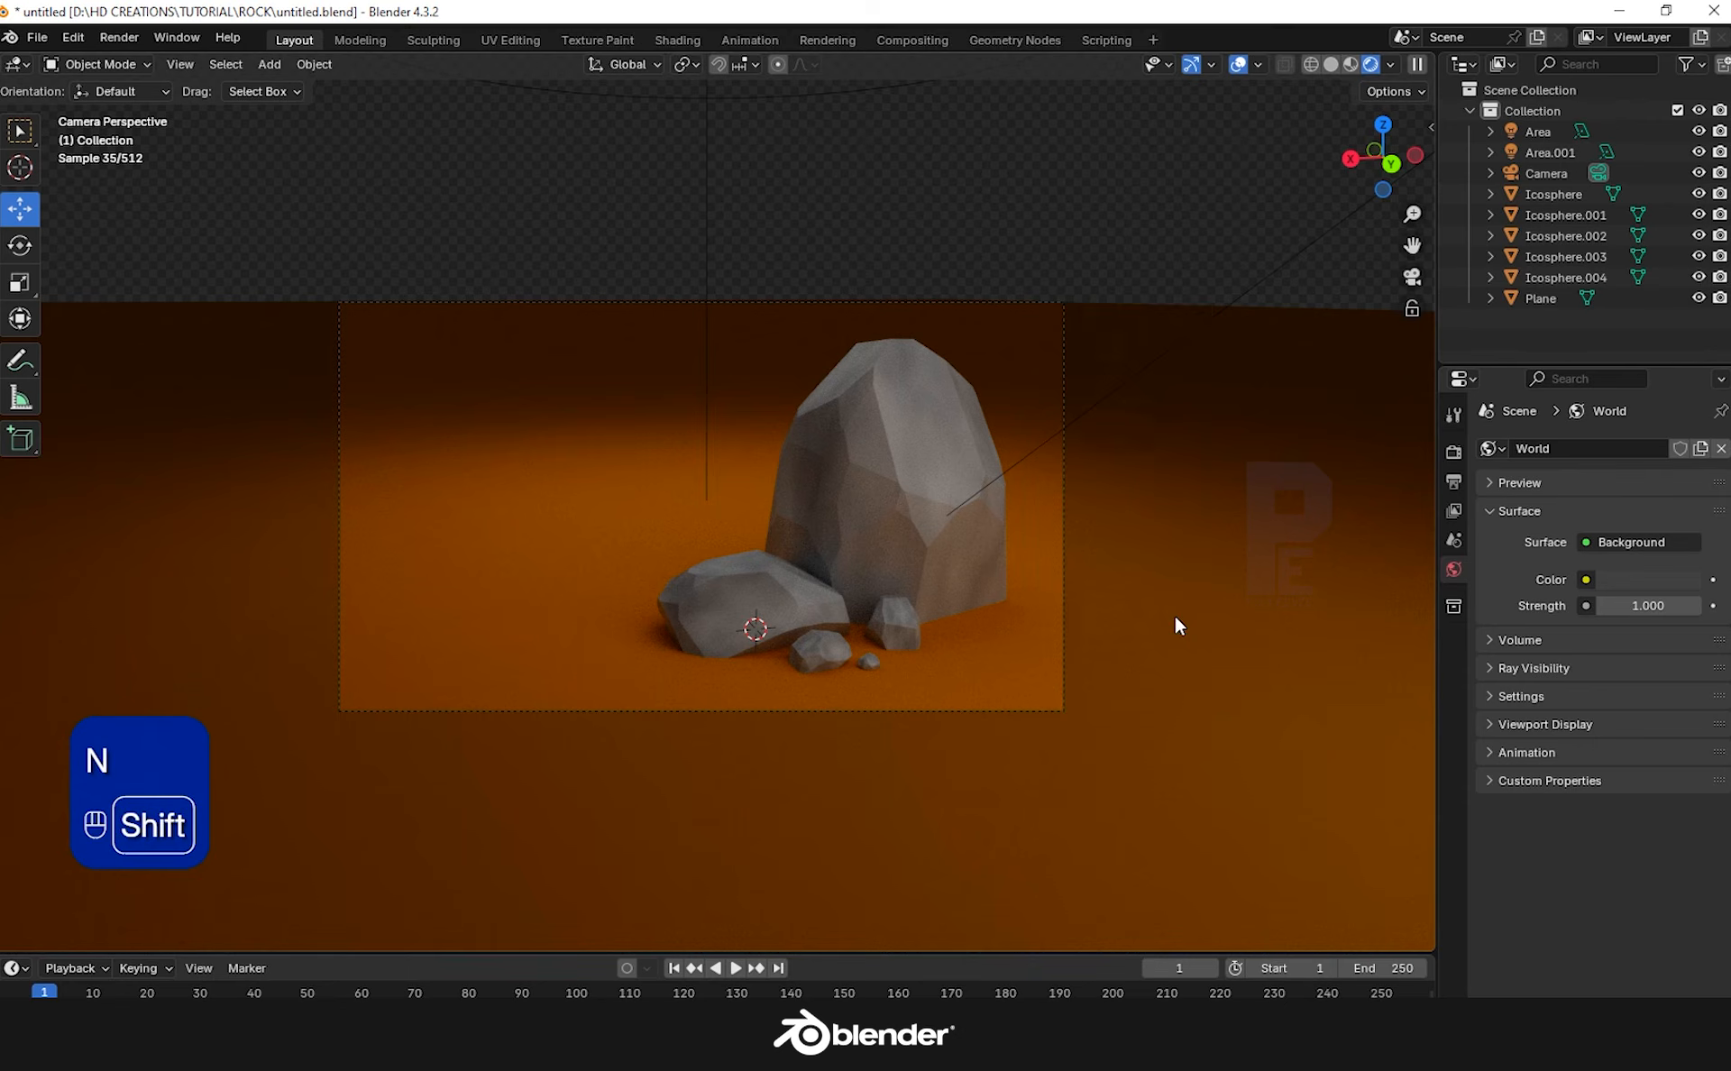
Add a point light, set its power to 200 W and position it above the tall rock
{"action": "key", "text": "shift+a"}
{"action": "mouse_move", "coordinate": [1175, 615]}
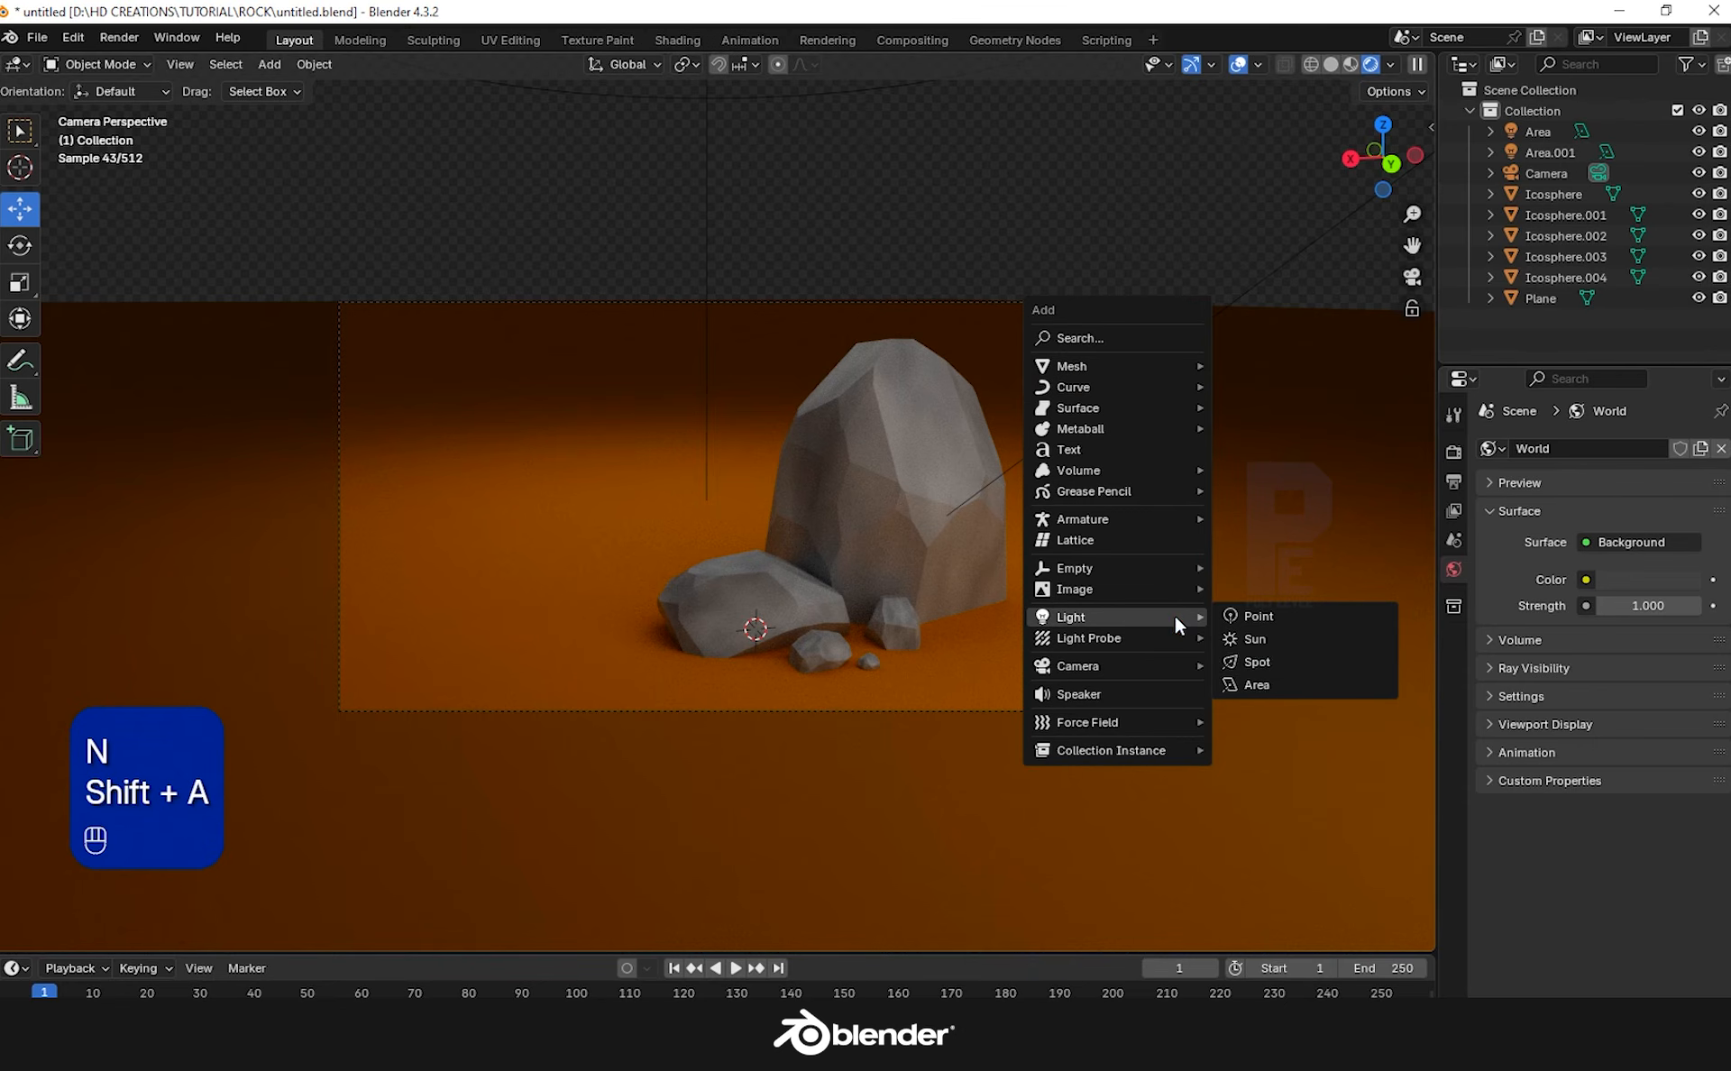
{"action": "left_click", "coordinate": [1258, 617]}
{"action": "left_click_drag", "start_coordinate": [757, 595], "coordinate": [759, 518]}
{"action": "left_click", "coordinate": [1638, 591]}
{"action": "type", "text": "200"}
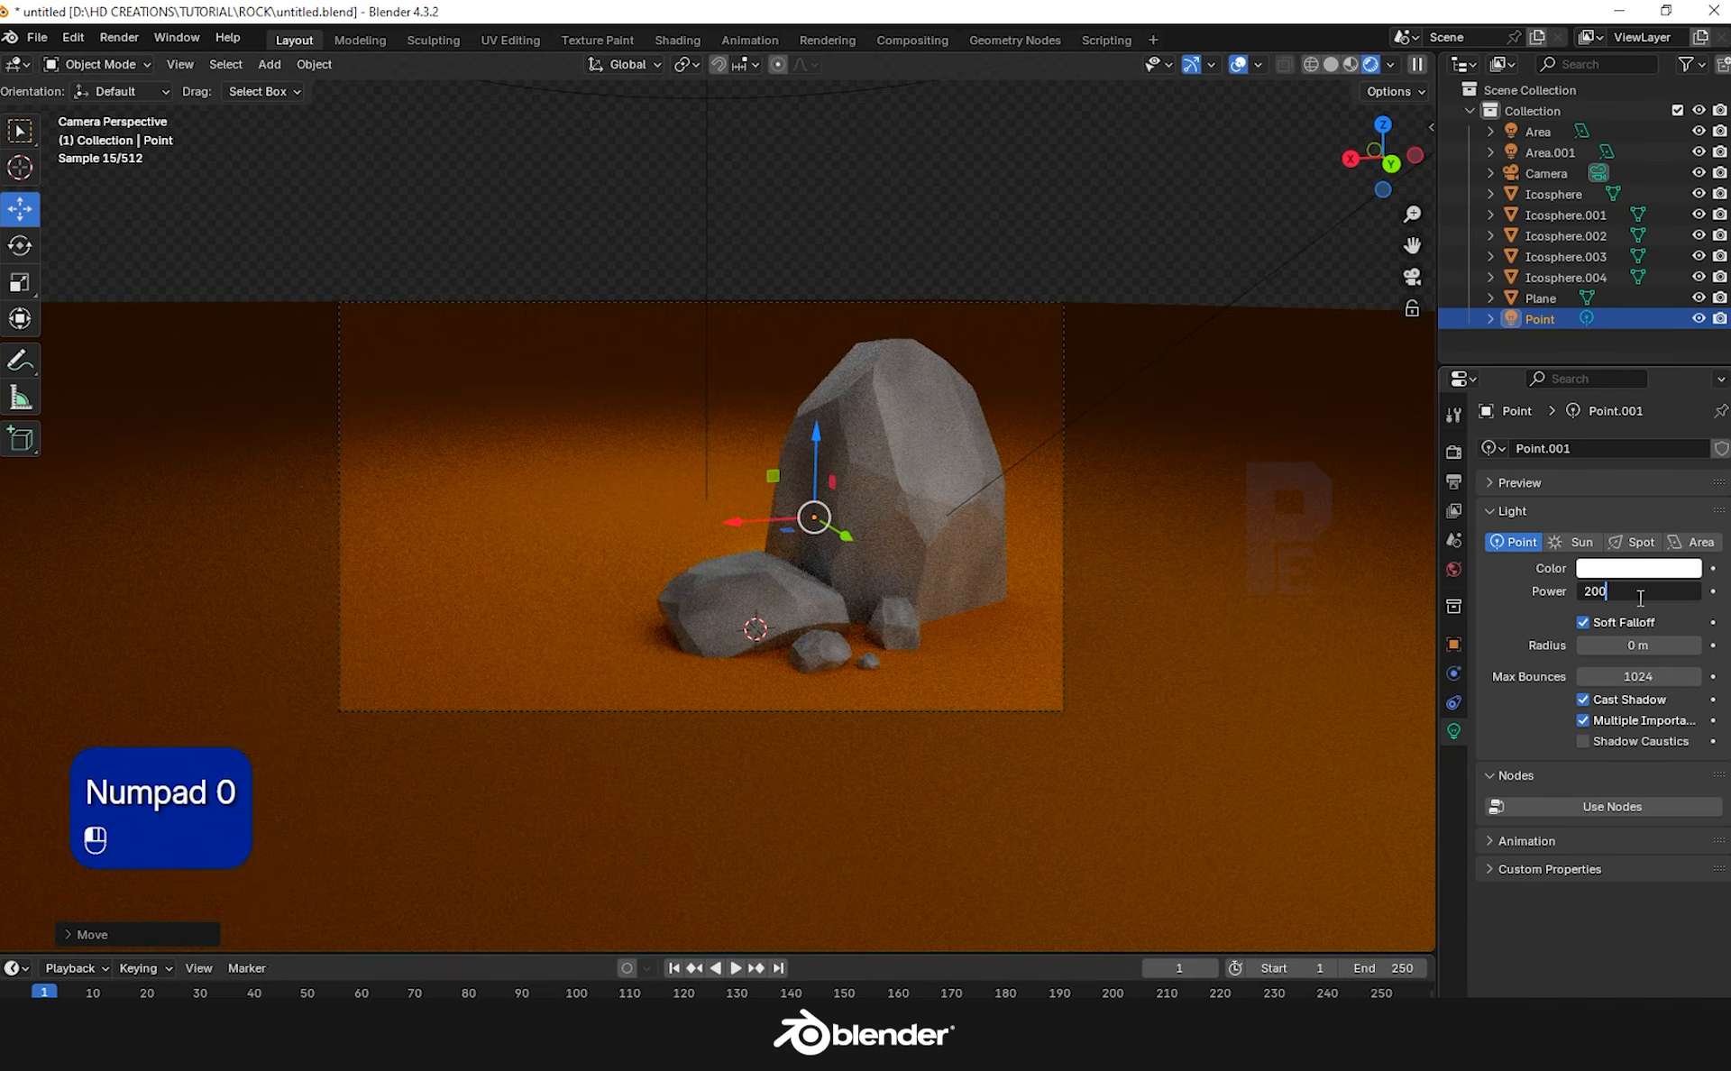
{"action": "key", "text": "Return"}
{"action": "left_click_drag", "start_coordinate": [815, 455], "coordinate": [946, 239]}
Enable Shadow Caustics on the point light and set its radius to 0.7 m
{"action": "left_click", "coordinate": [1583, 742]}
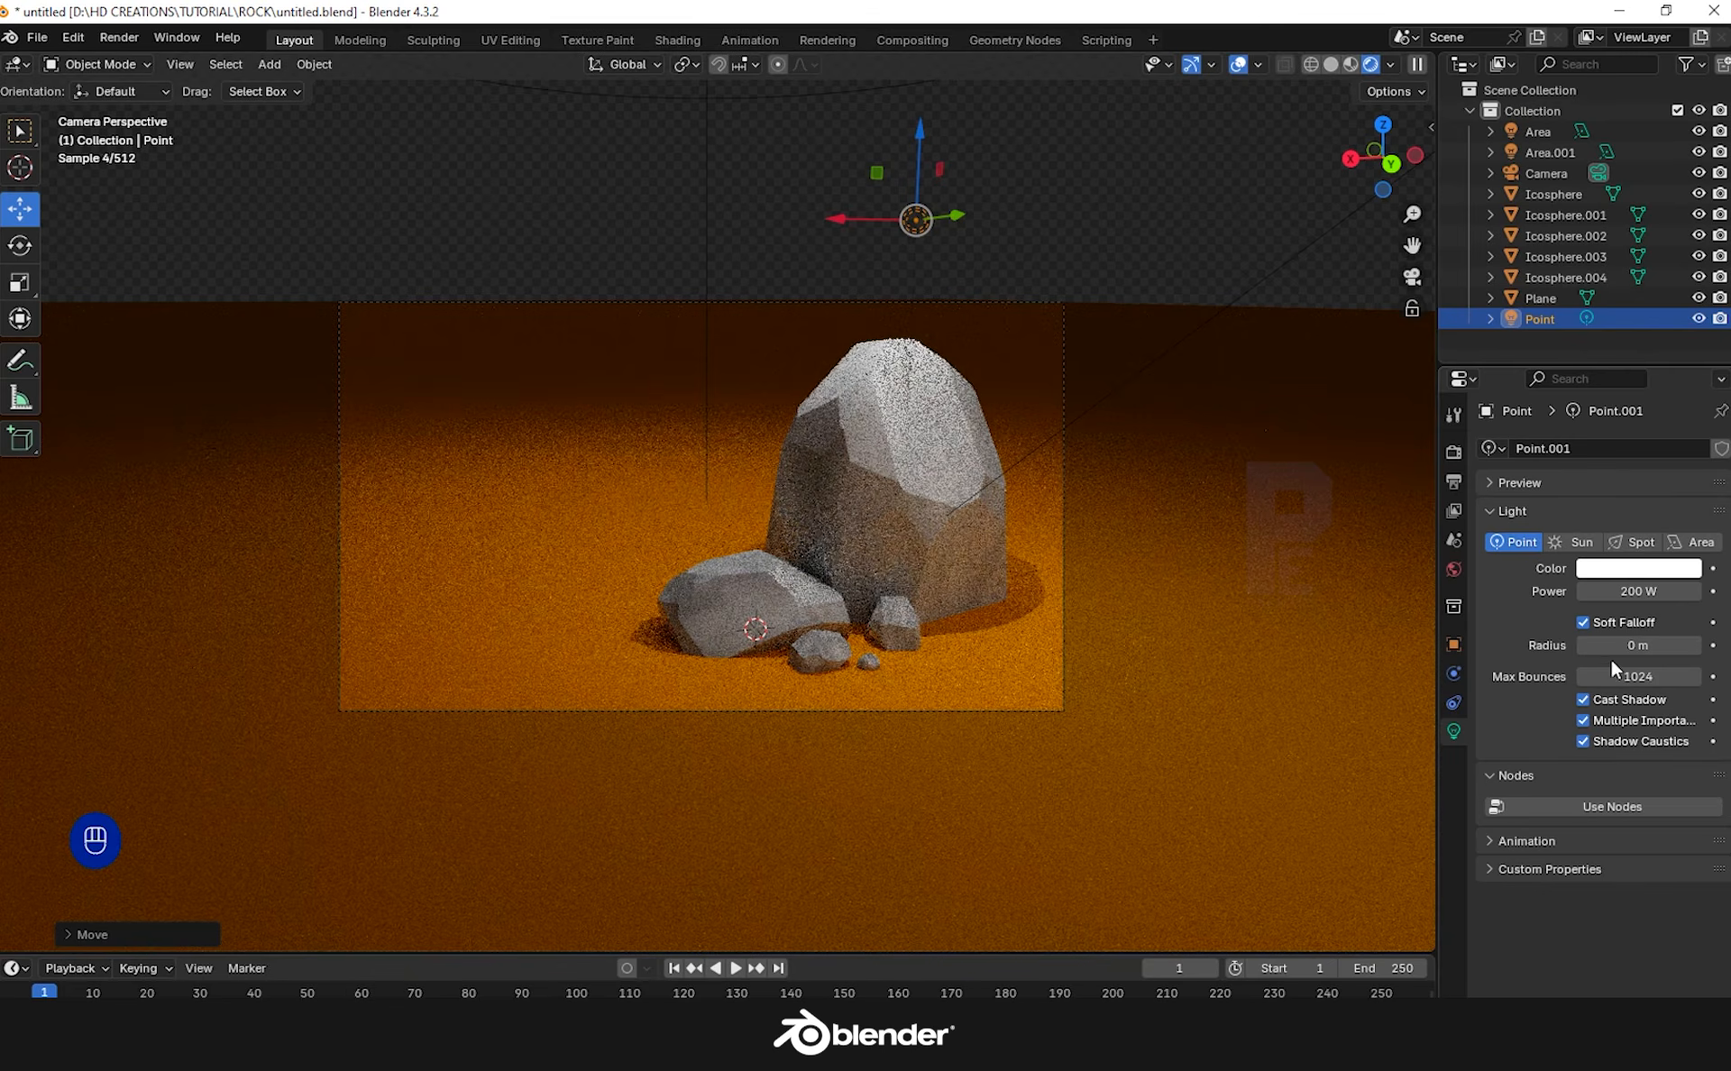
{"action": "left_click_drag", "start_coordinate": [1612, 646], "coordinate": [1627, 645]}
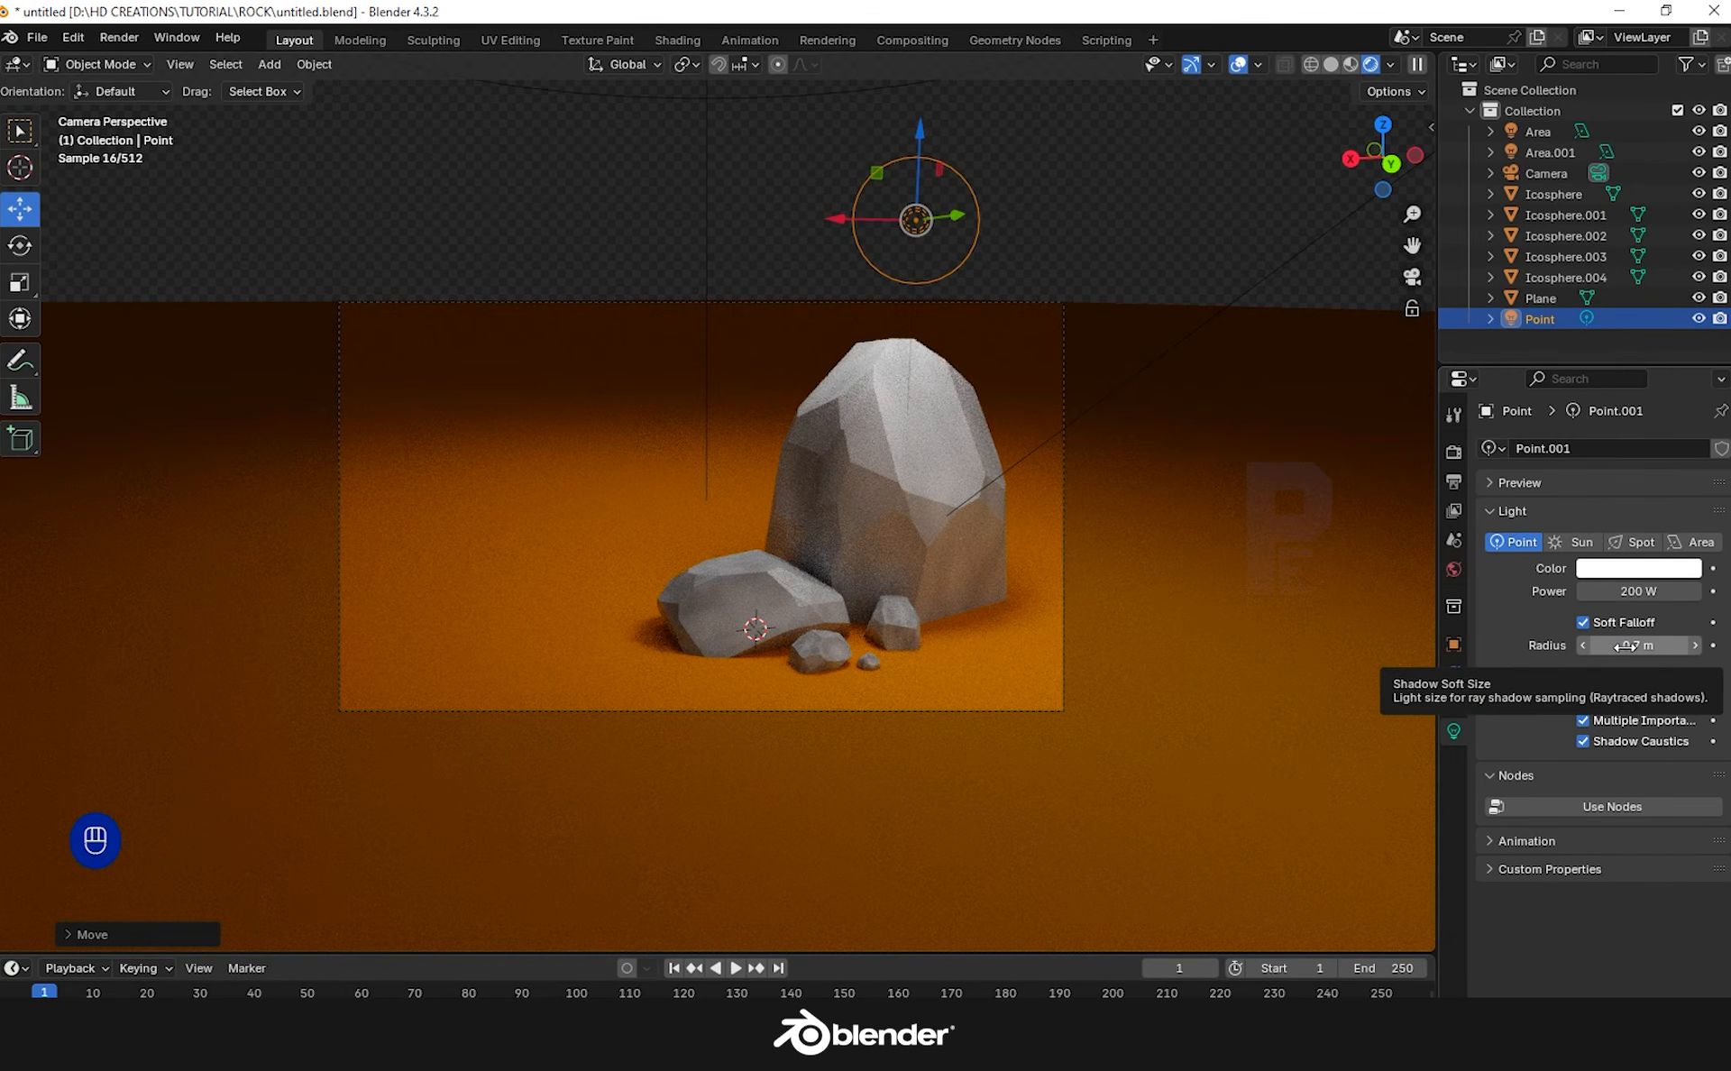
{"action": "left_click", "coordinate": [1124, 215]}
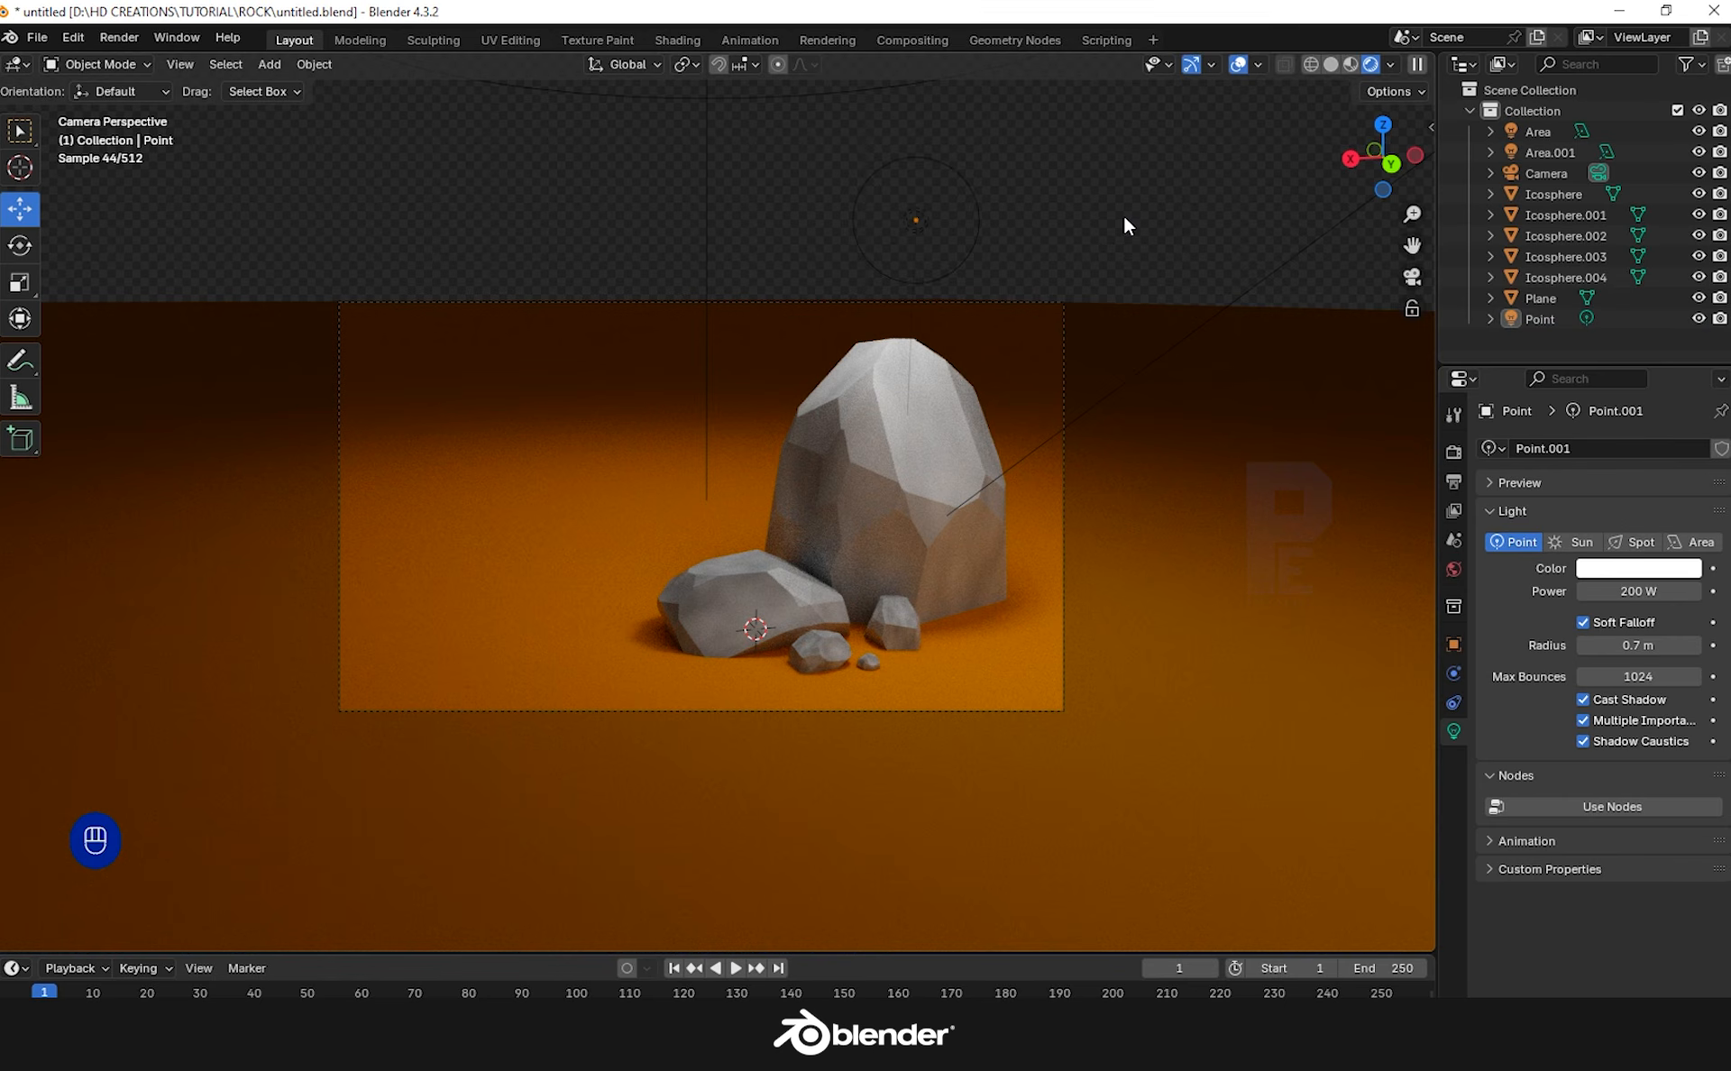